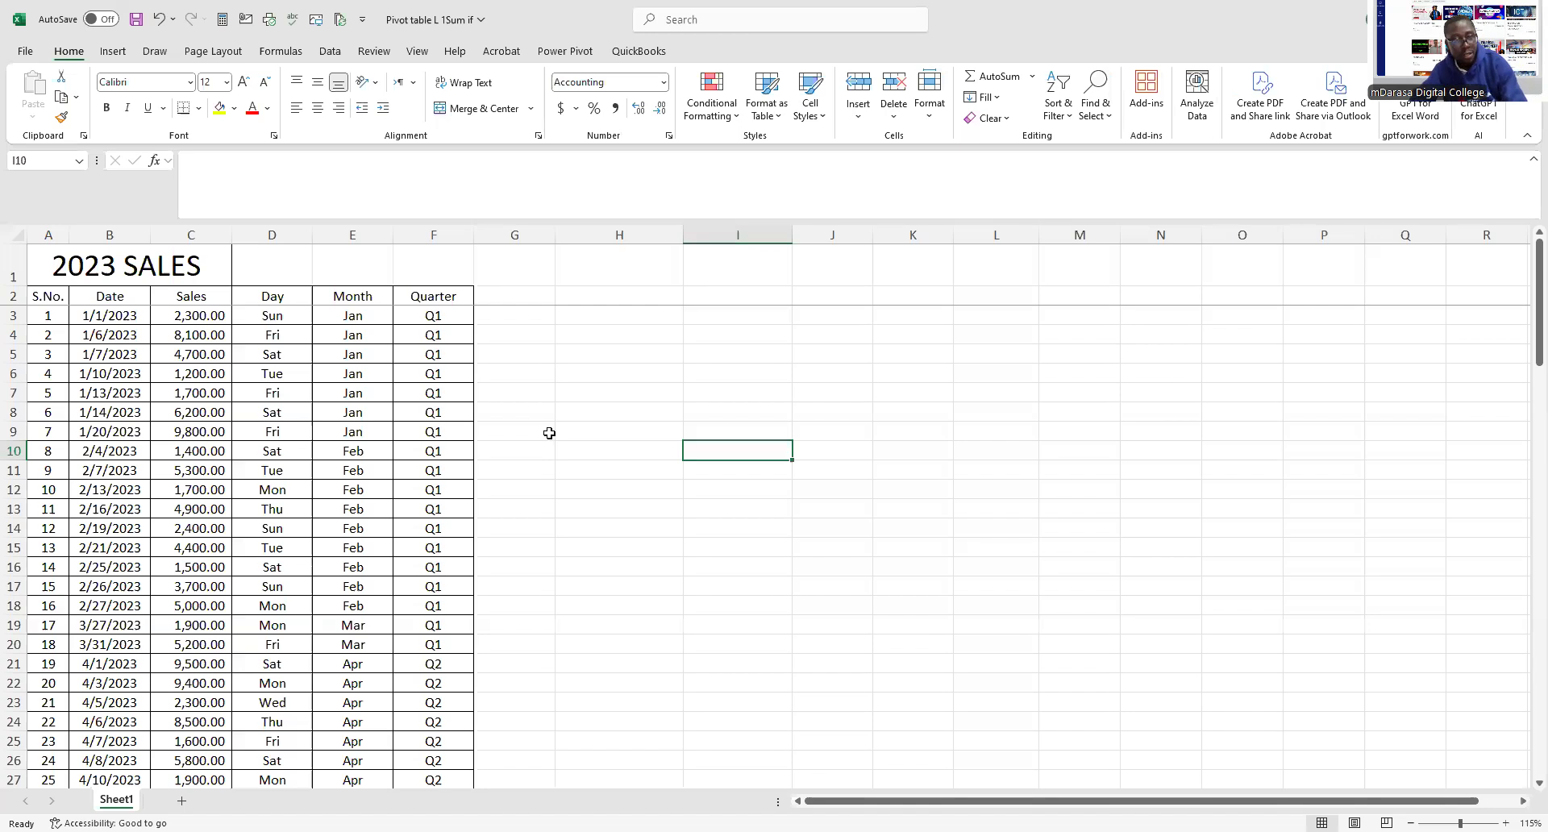
key(Left)
key(Left)
key(Left)
key(Left)
key(Left)
key(Left)
key(Left)
key(Left)
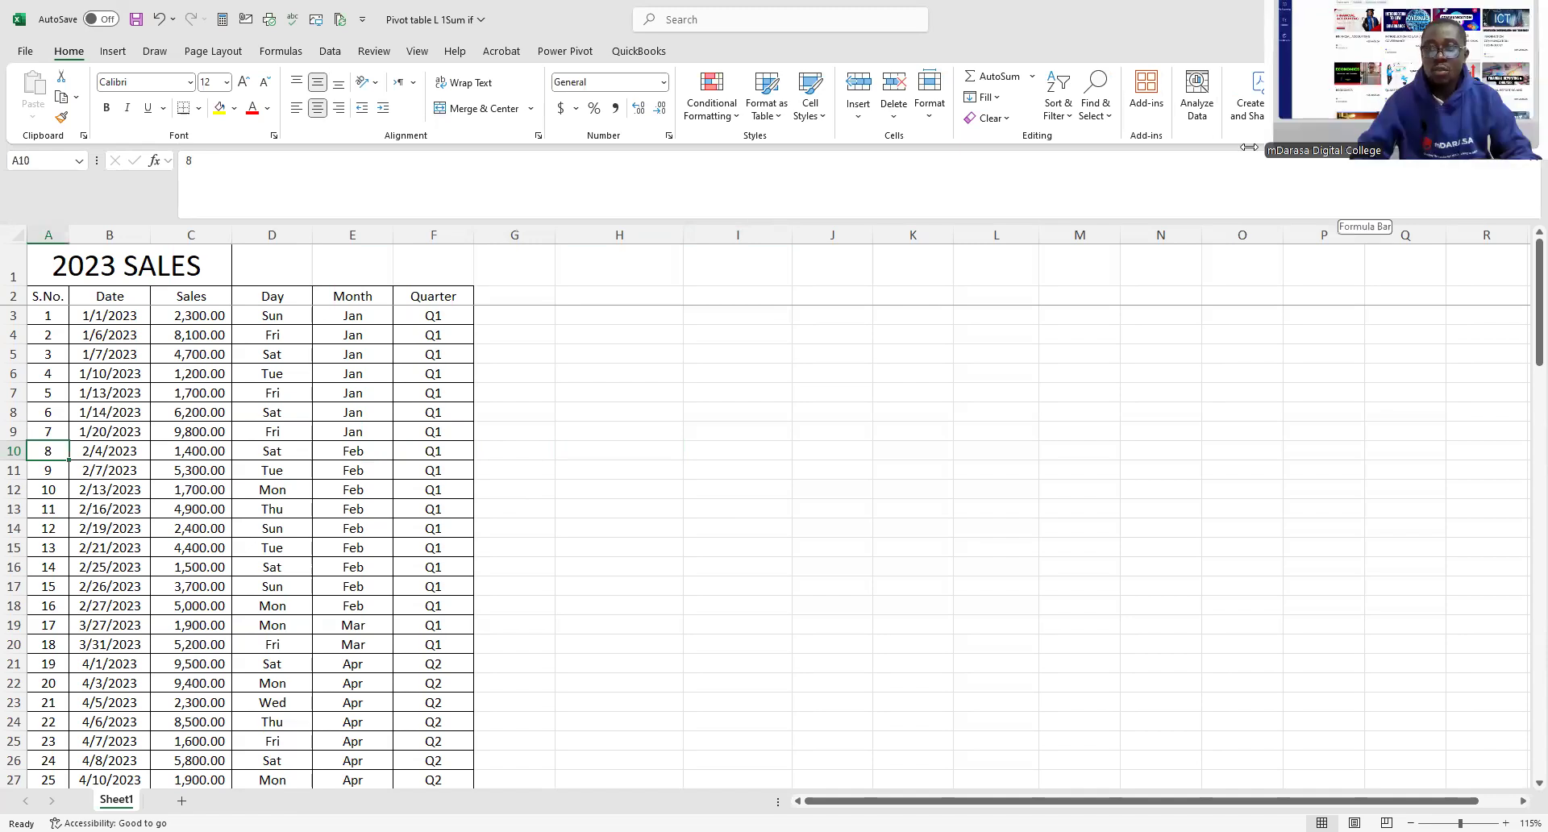
click(1249, 146)
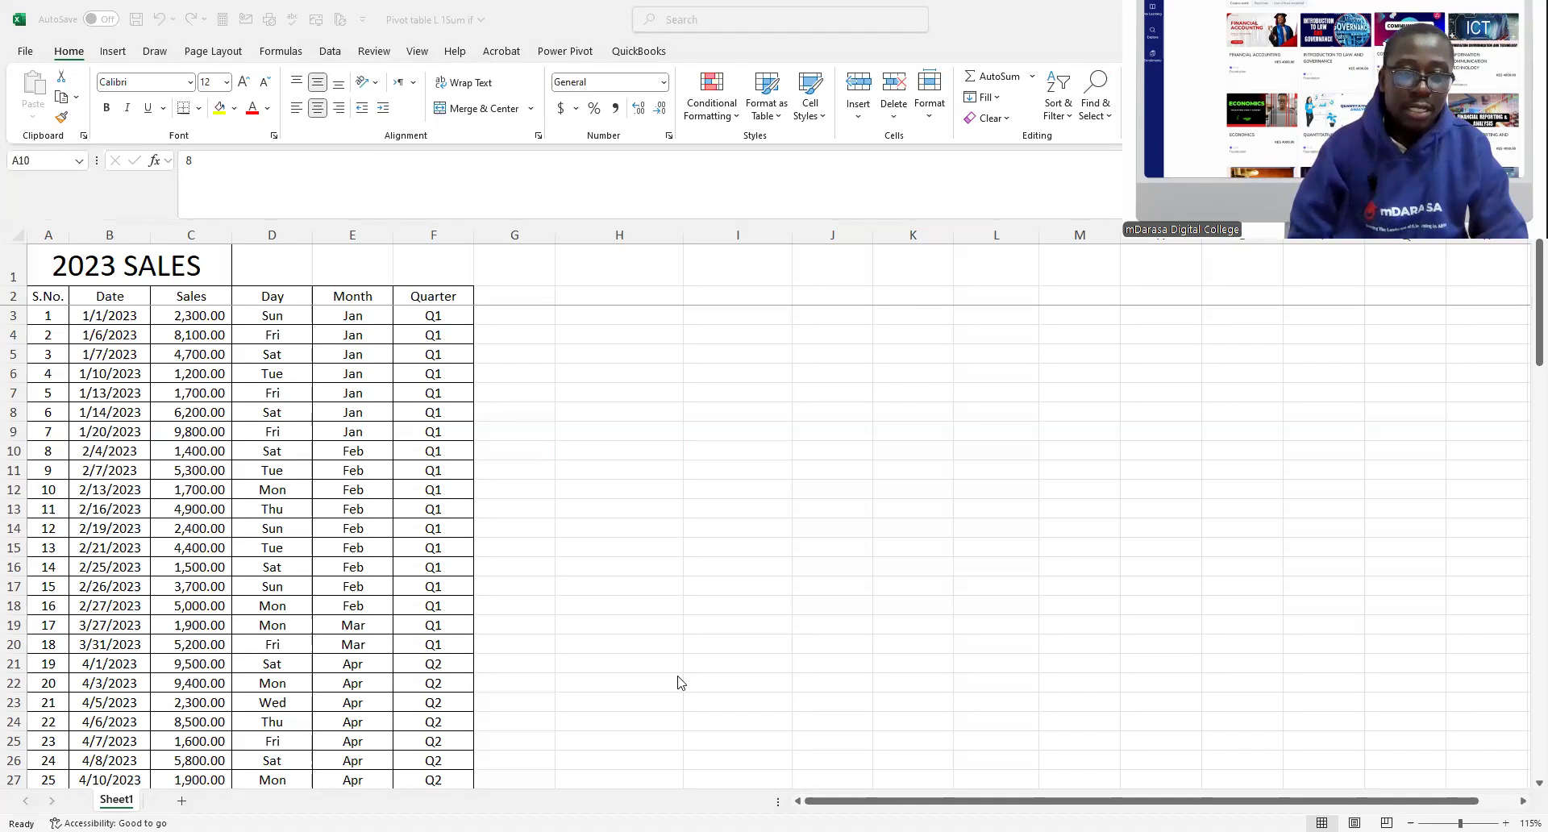
- Look through the 2023 sales records from the first row to the end of the data
ctrl+scroll(675, 661, up, 1)
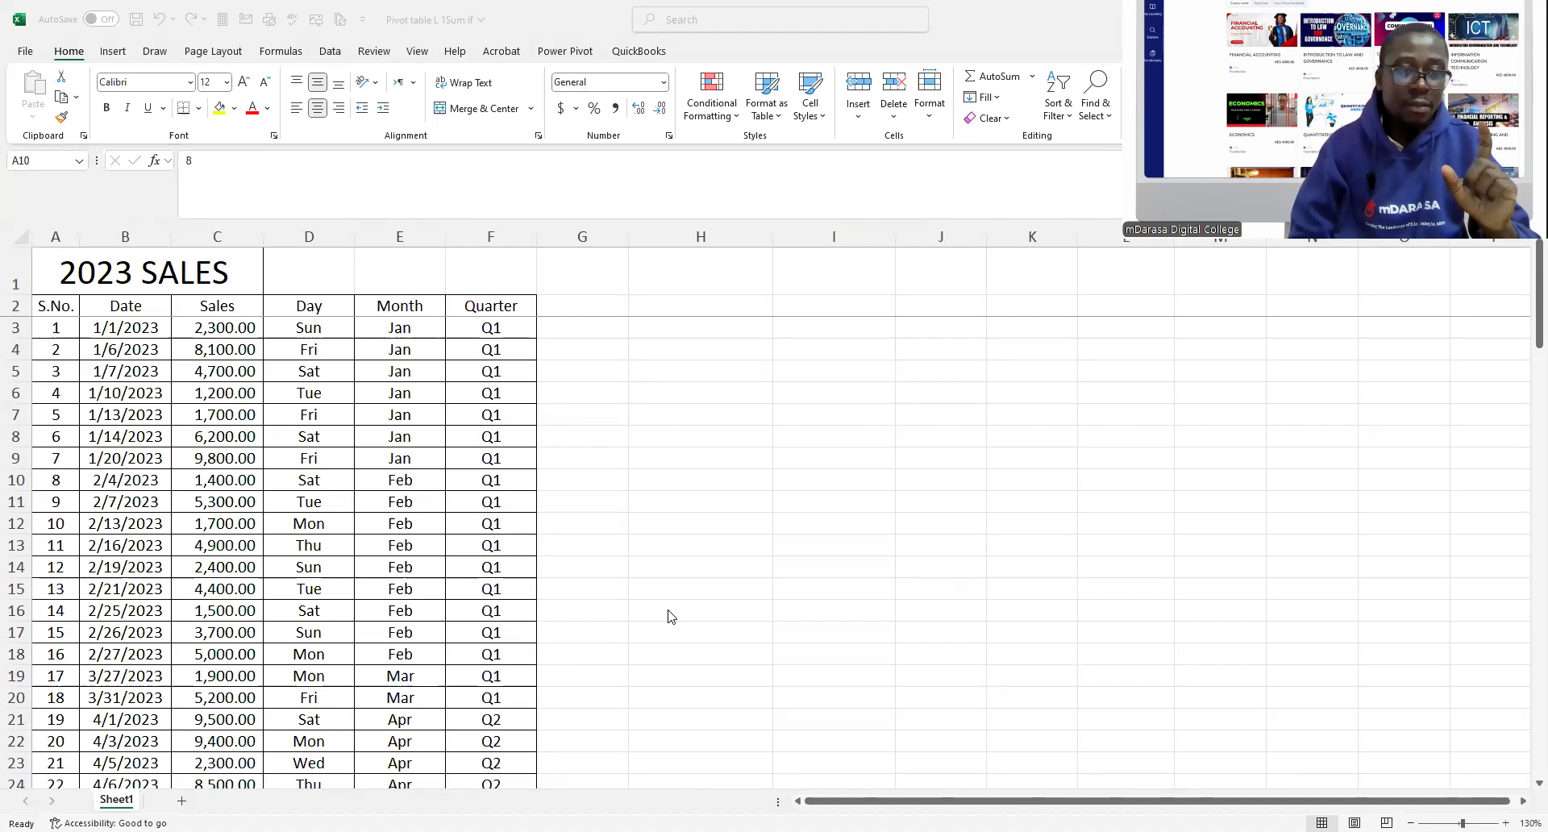
scroll(668, 617, down, 20)
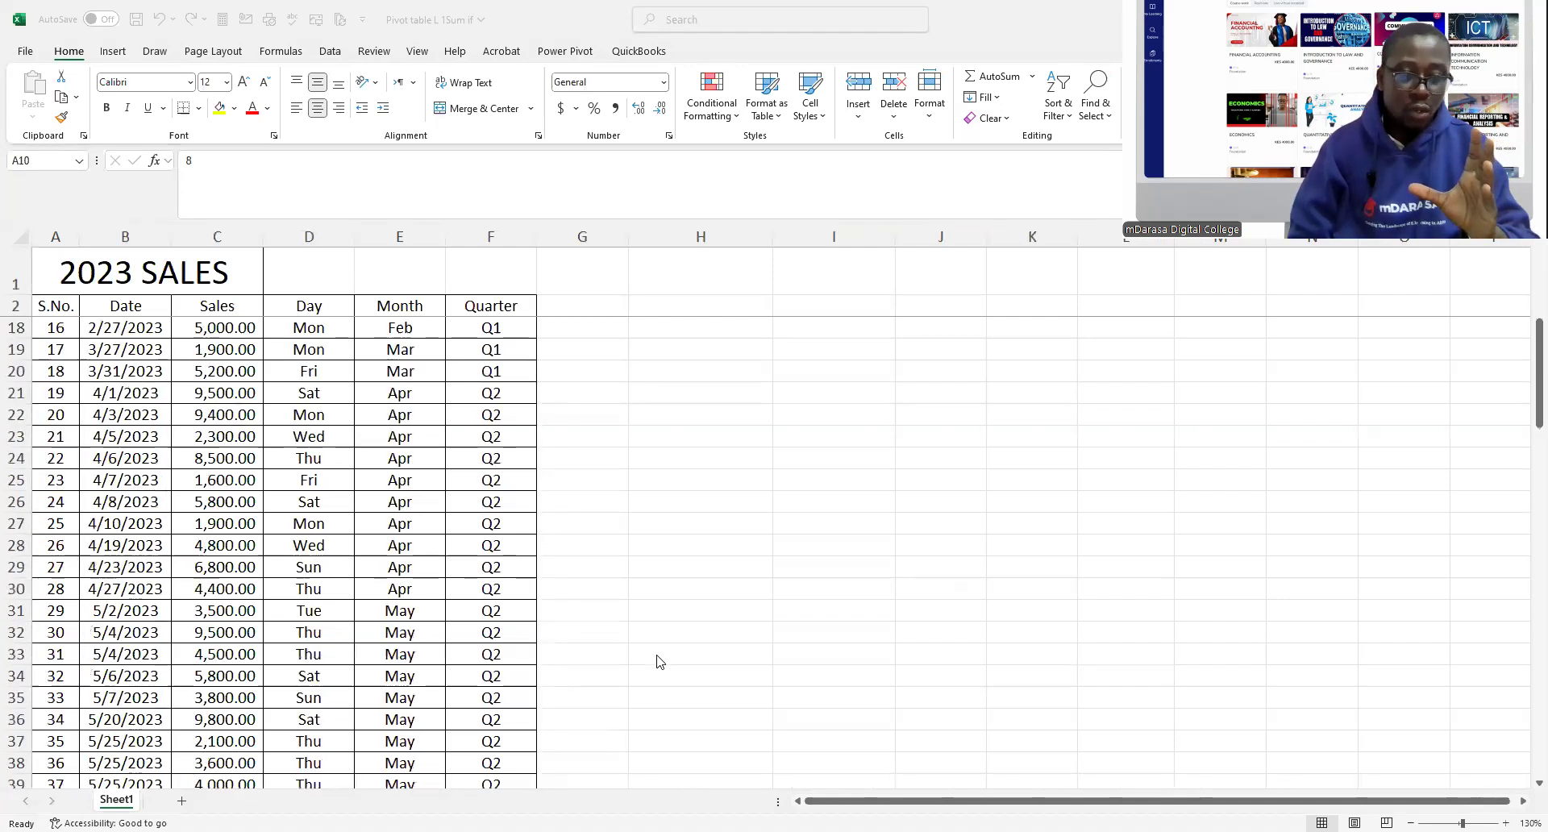
scroll(659, 672, down, 12)
scroll(658, 666, up, 20)
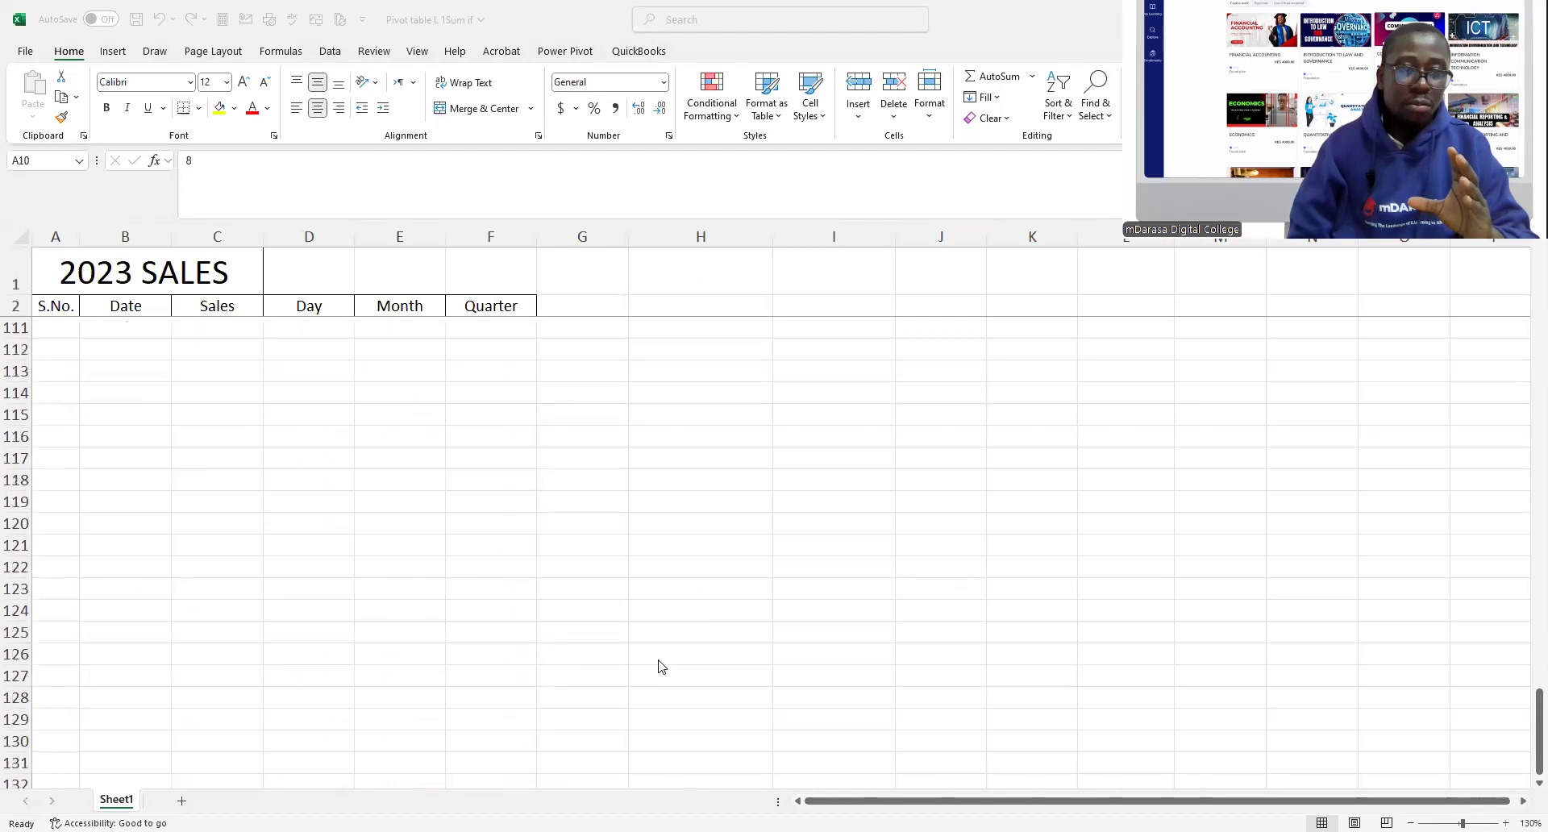
scroll(666, 665, up, 9)
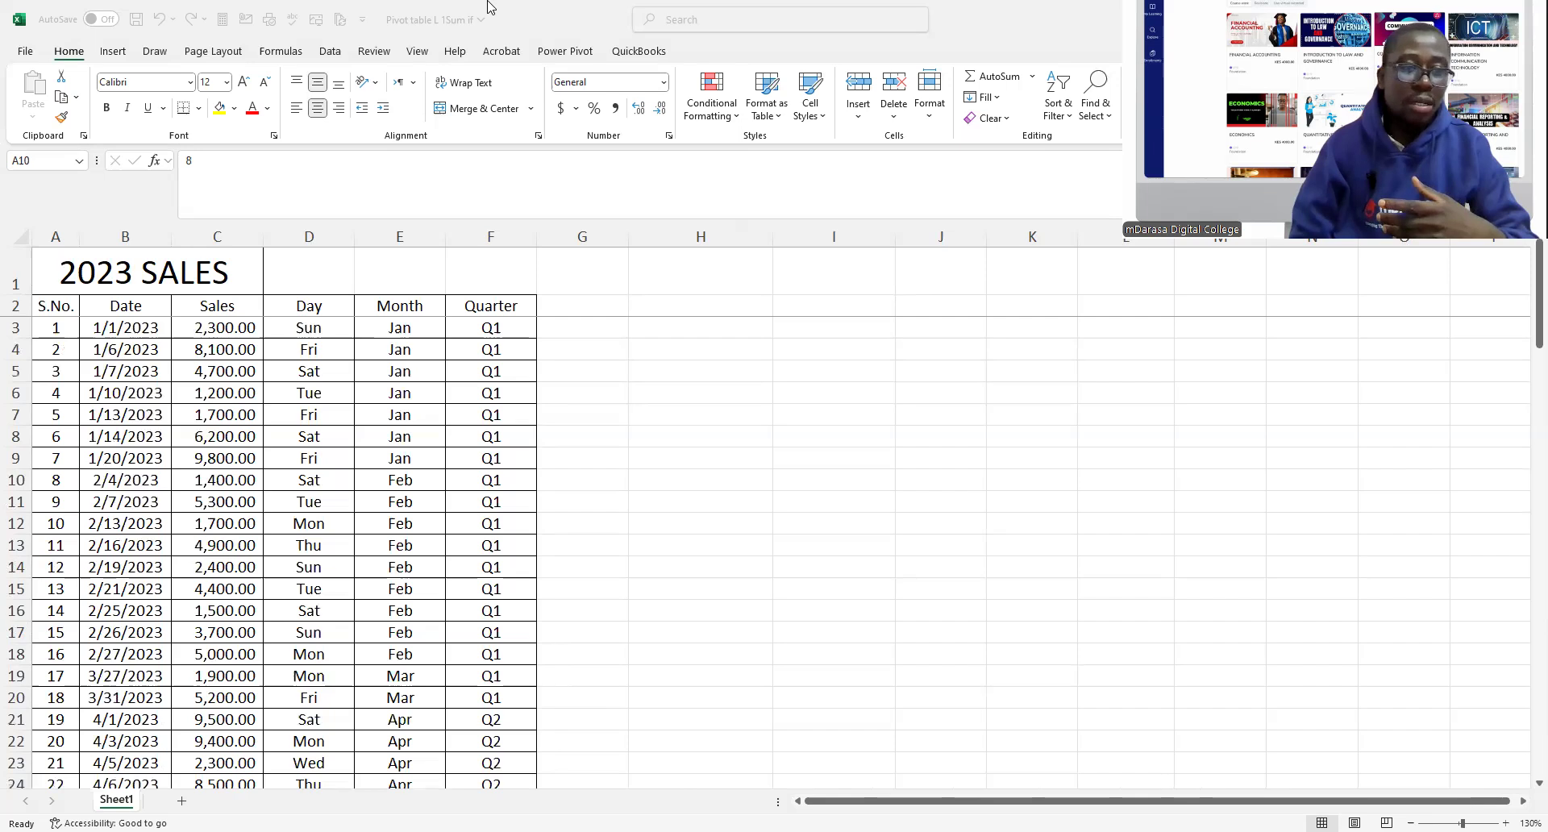
- Create a PivotTable on a new worksheet from the sales data range Sheet1!$A$2:$F$102
click(60, 306)
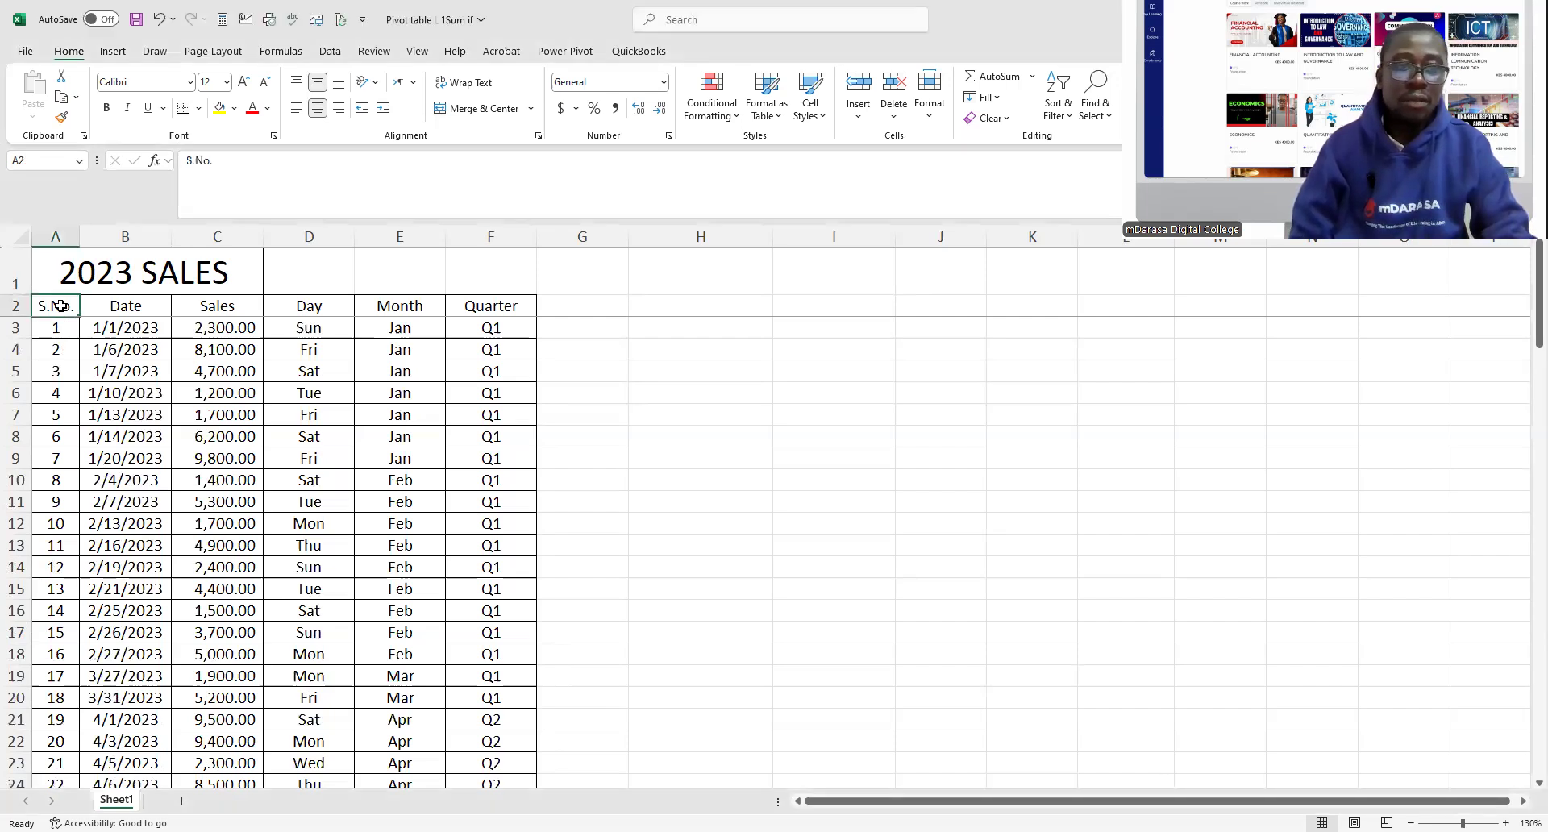
click(112, 52)
click(49, 122)
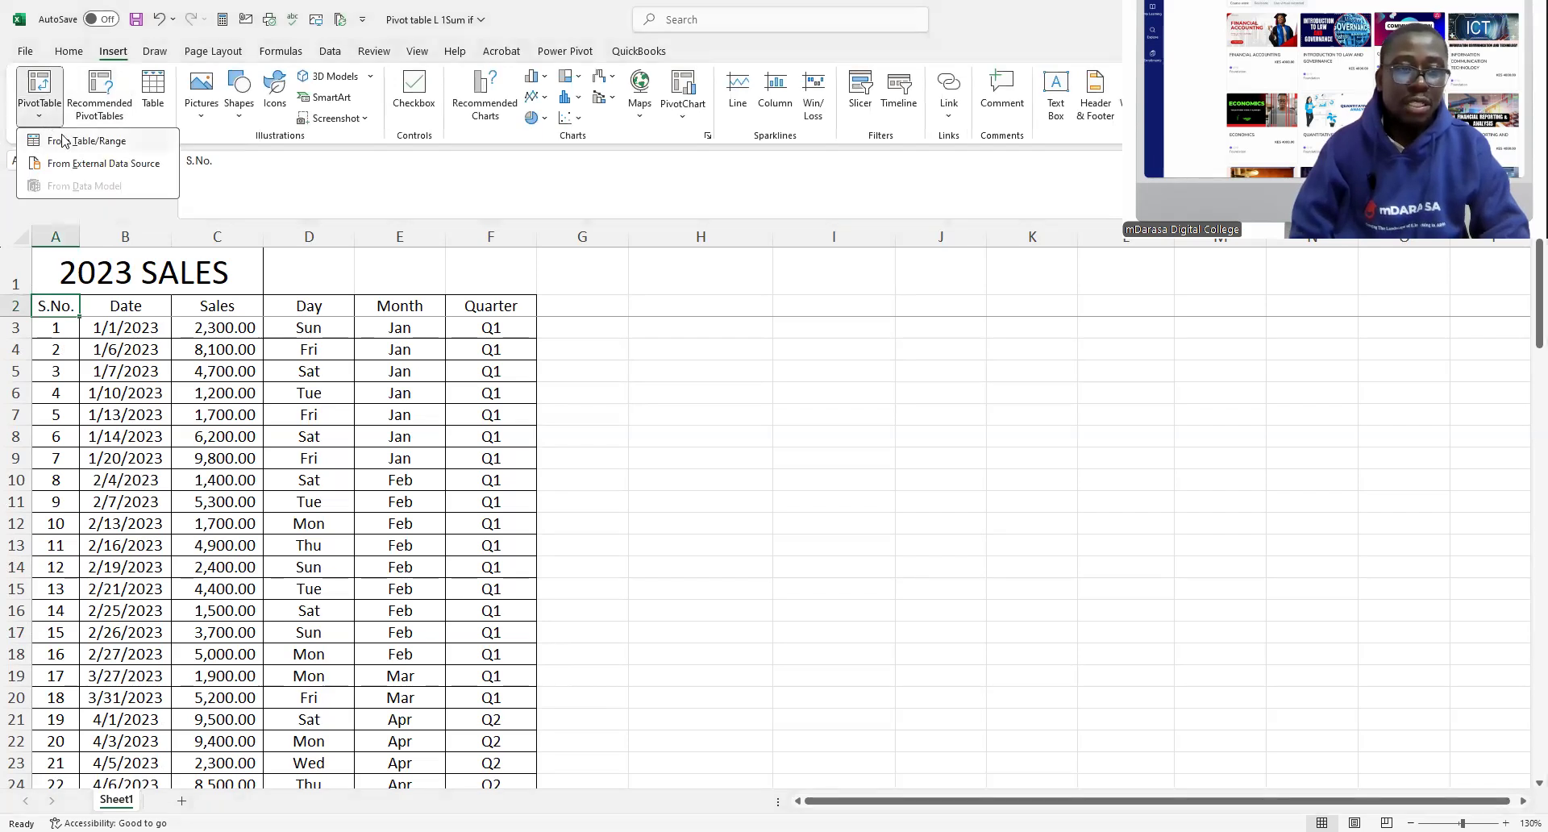
click(64, 142)
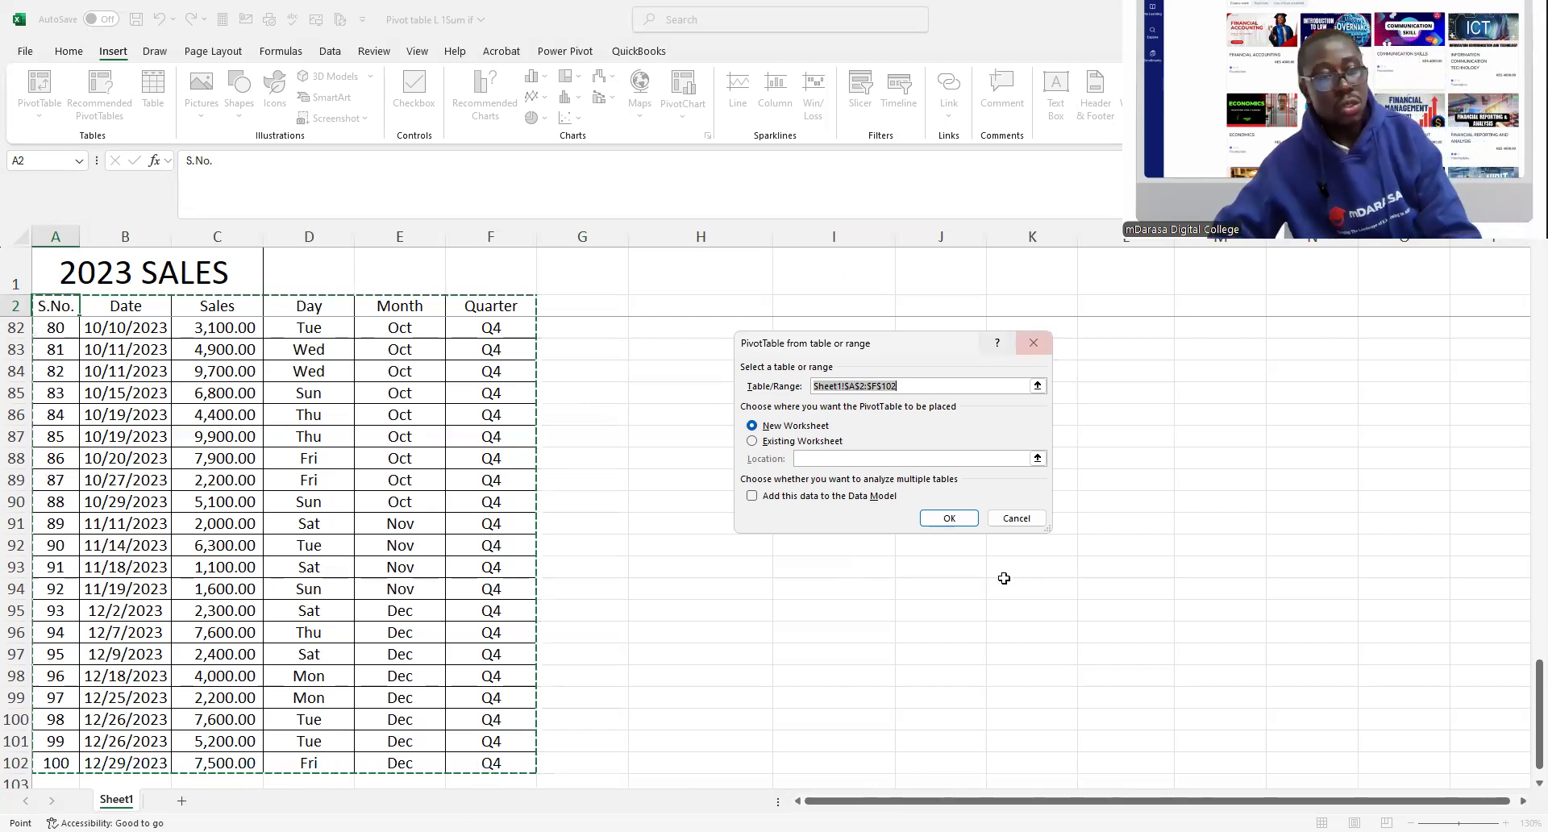
scroll(355, 626, up, 16)
scroll(356, 626, up, 6)
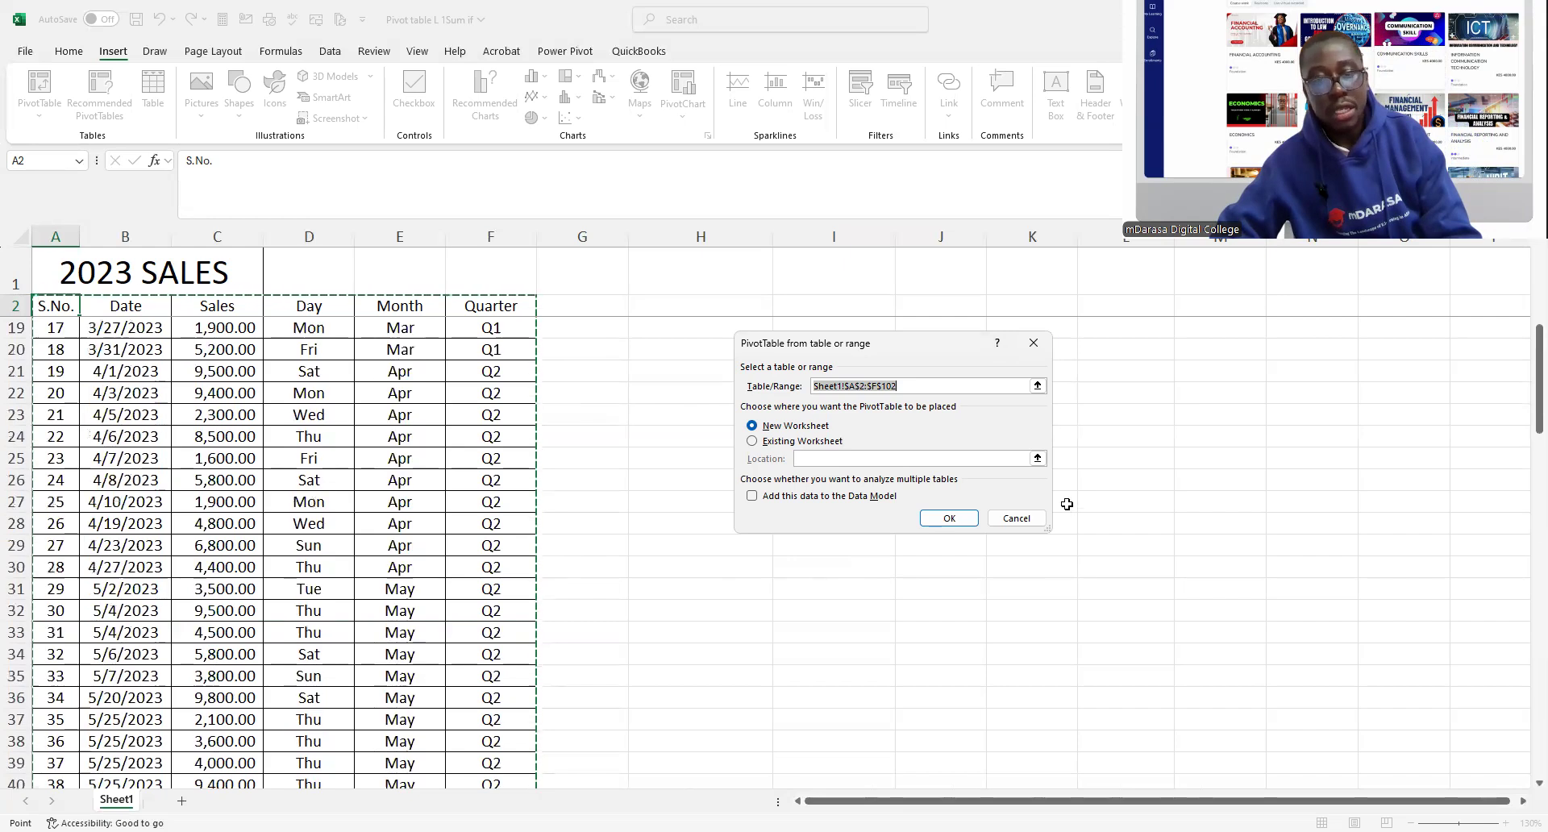
click(949, 517)
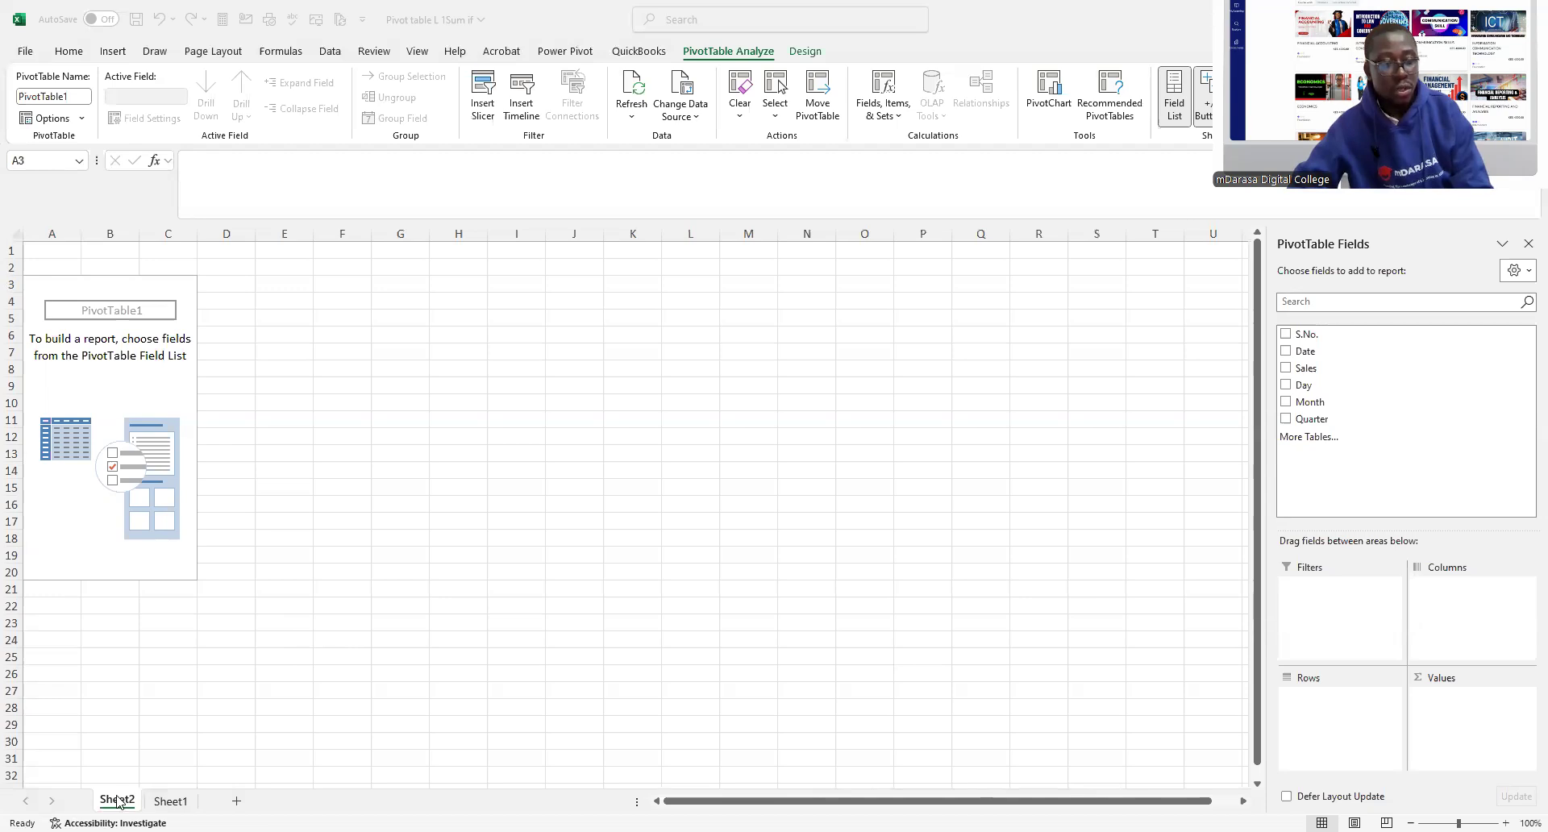
- Build the PivotTable with Day as the row field and Sales summed as the value field
click(119, 288)
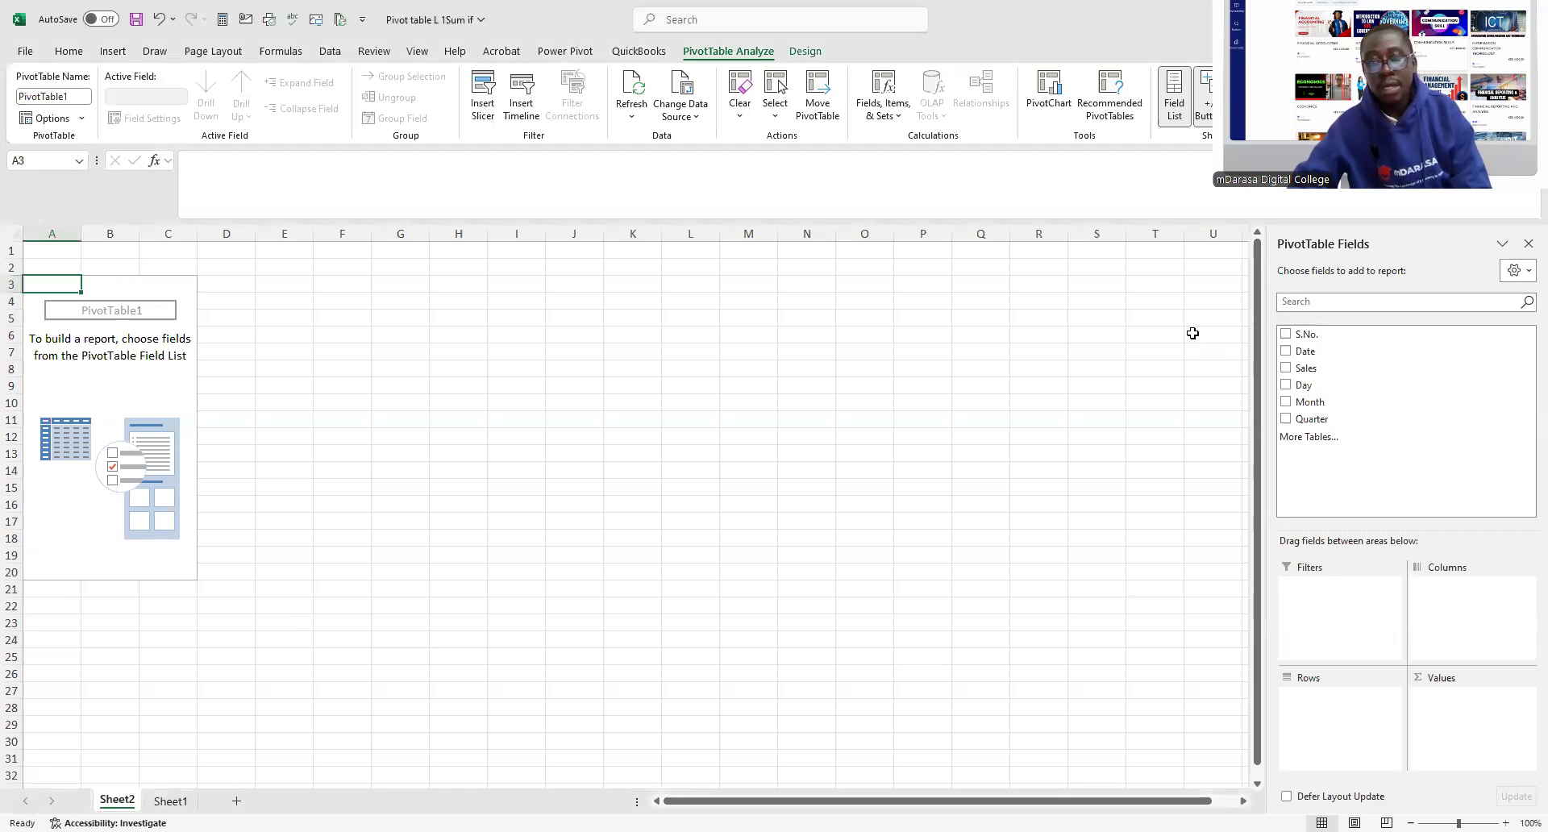
click(1286, 387)
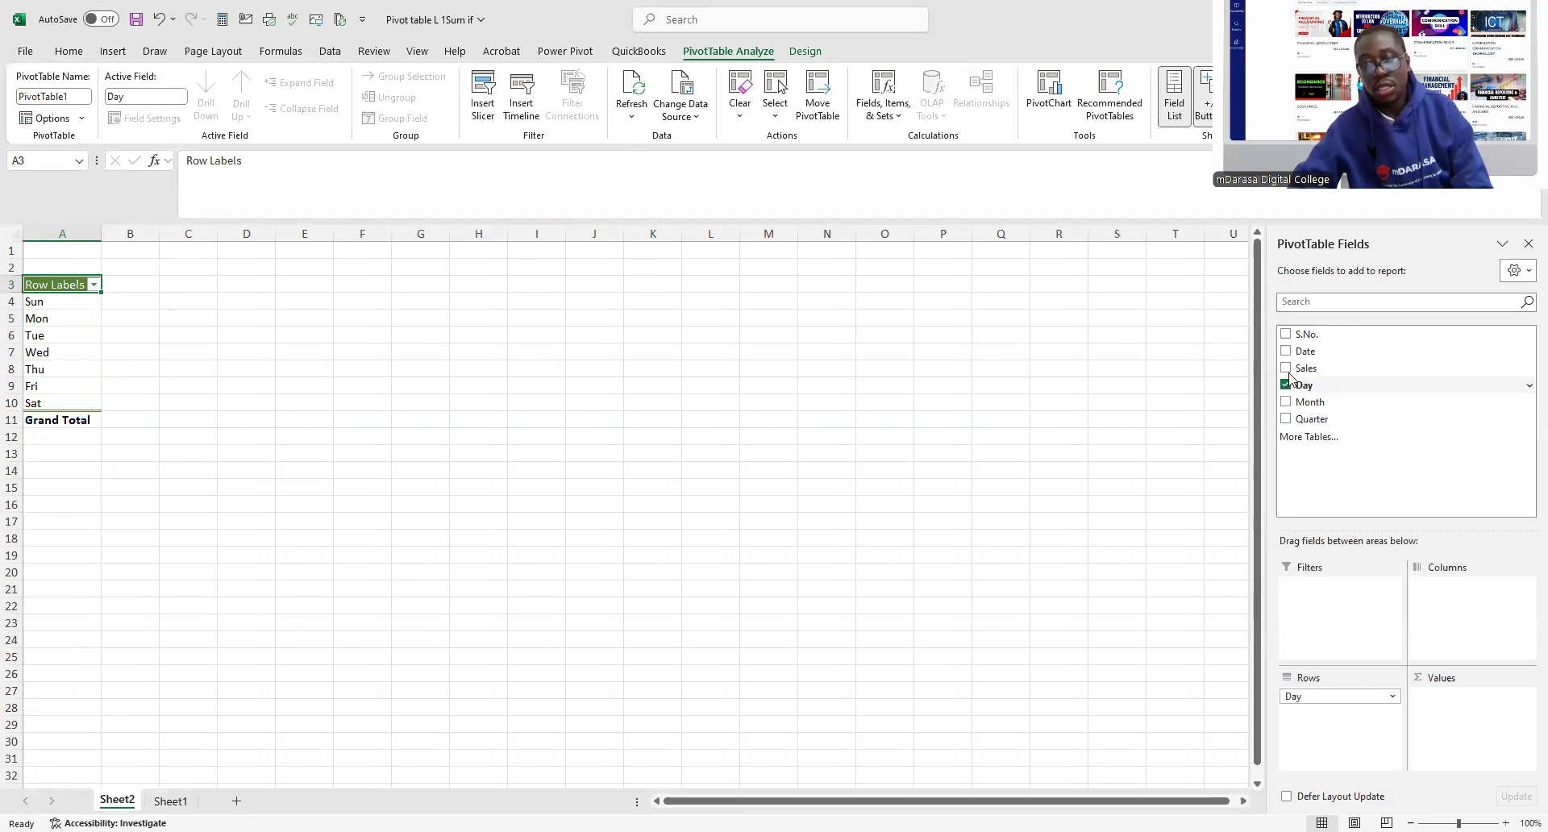
click(1286, 369)
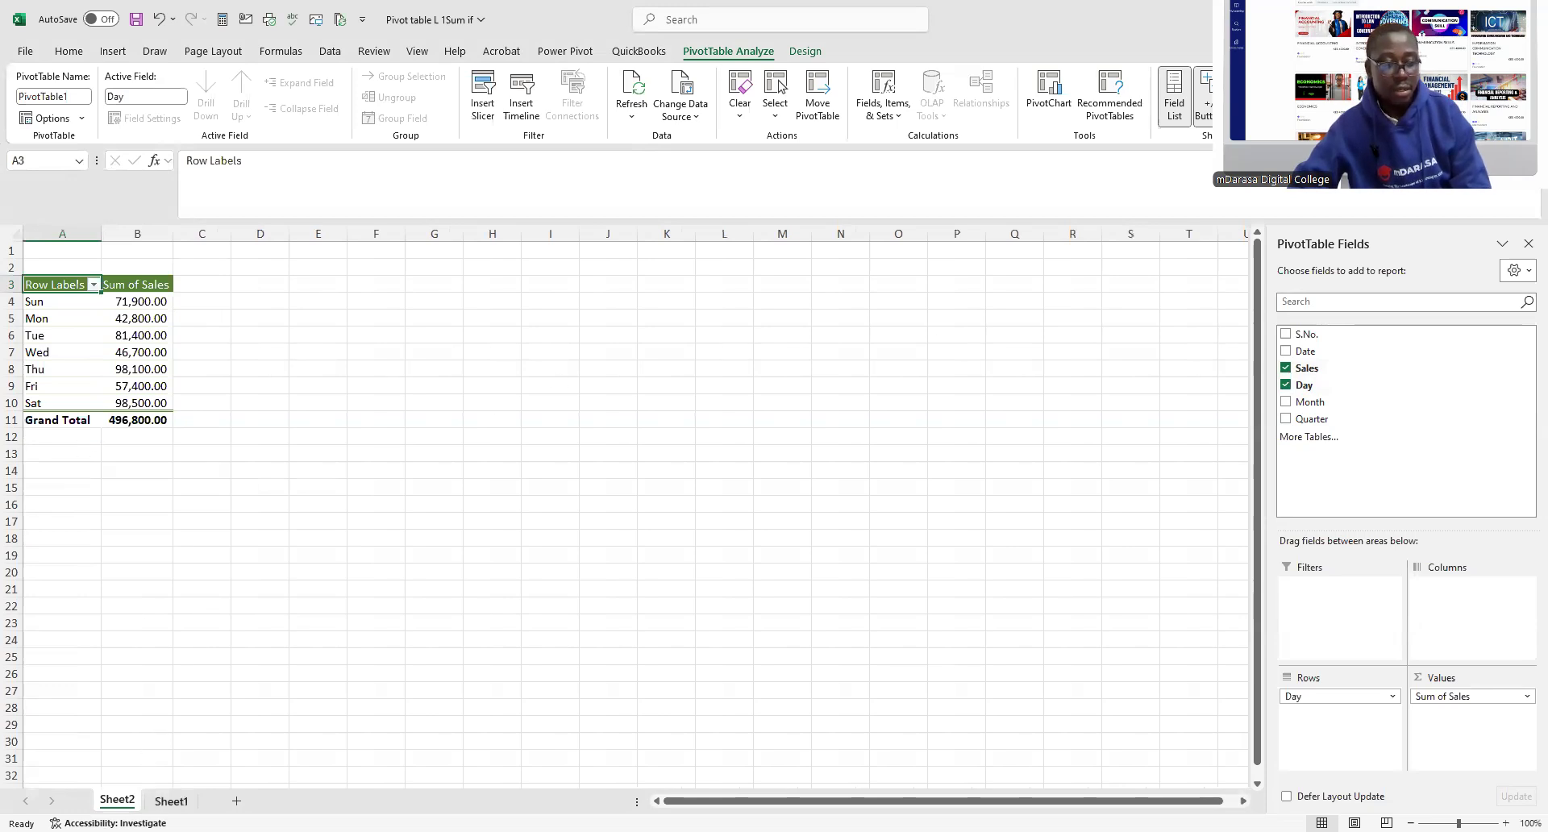
- Check the source data on Sheet1 and move Sheet2 after it in the sheet order
click(171, 801)
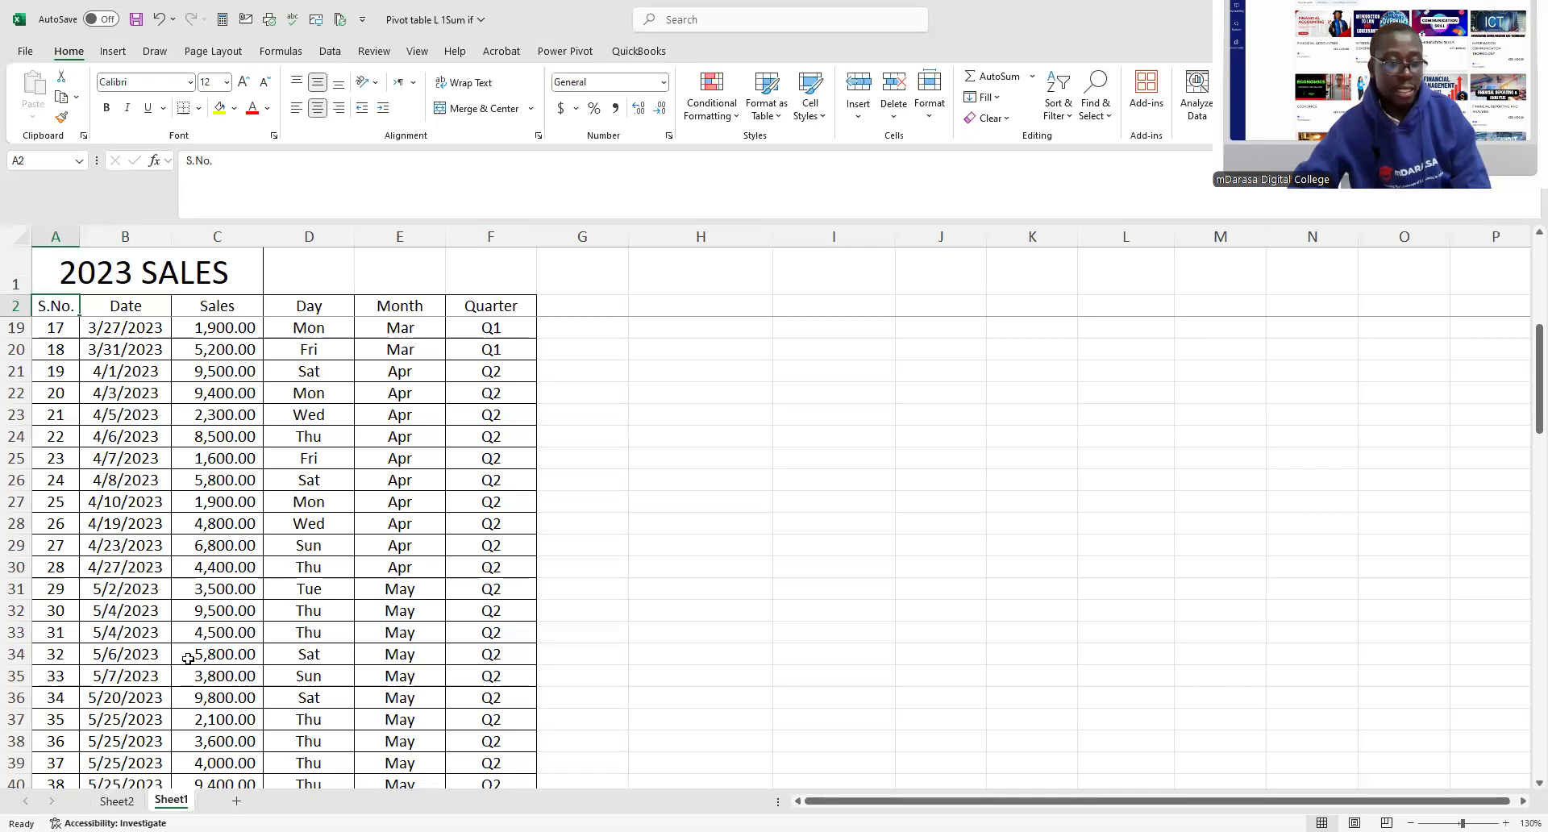
click(117, 801)
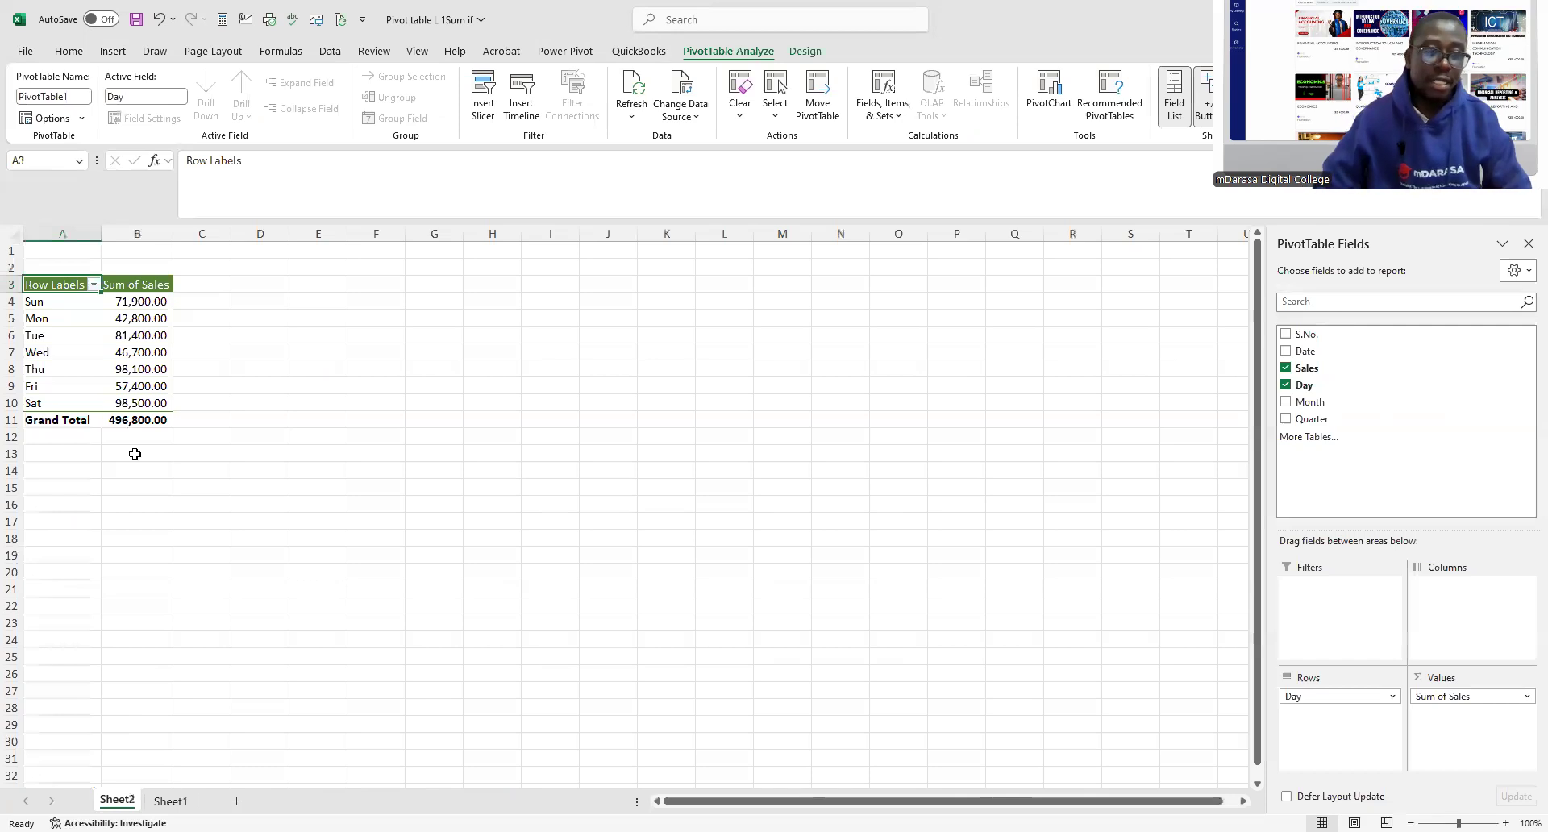
drag(117, 800, 201, 800)
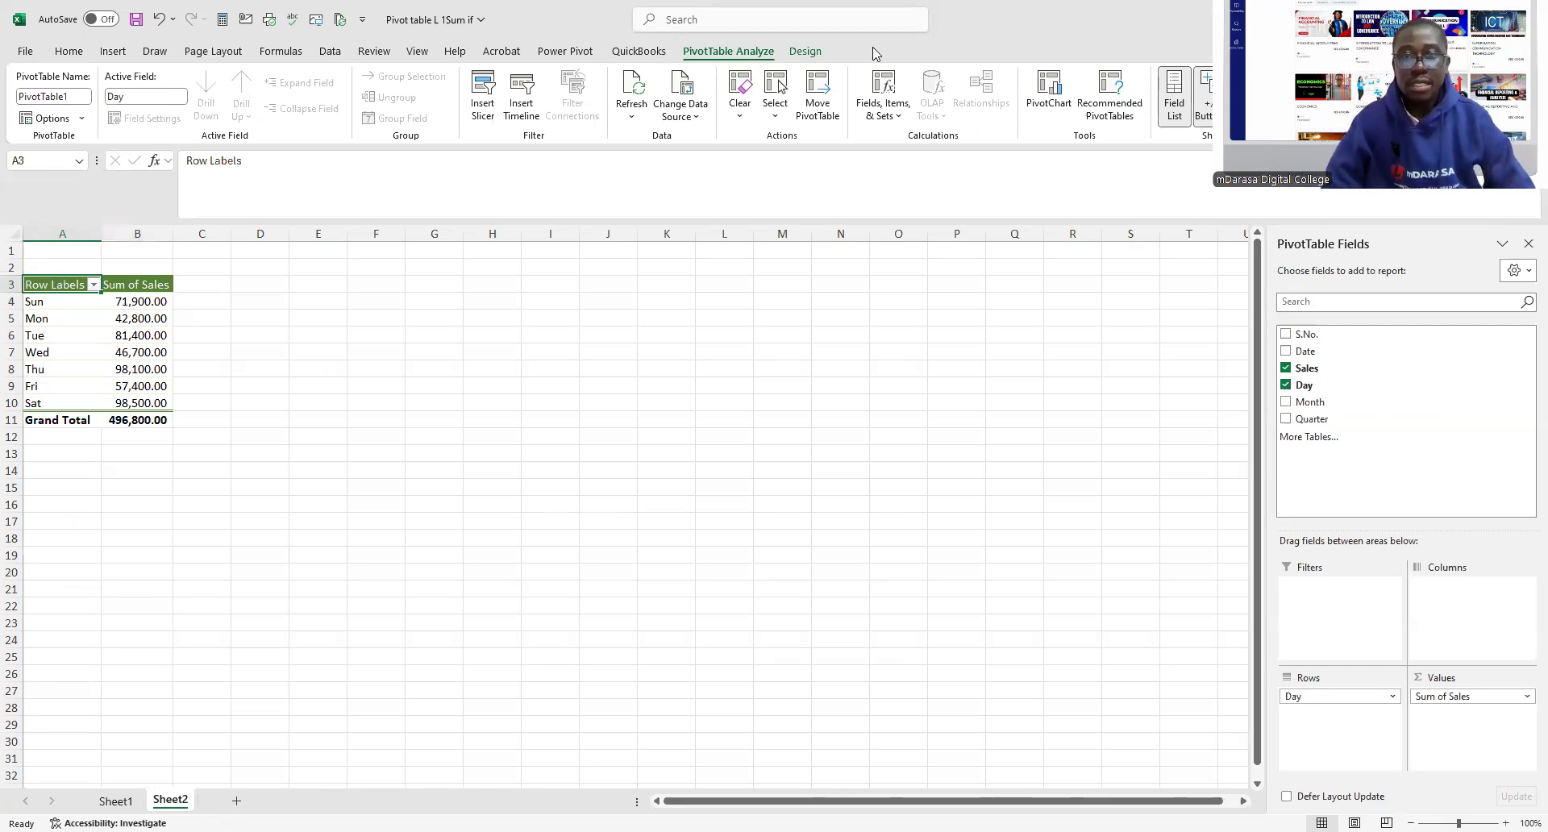
- Change the PivotTable's report layout to tabular form
click(804, 51)
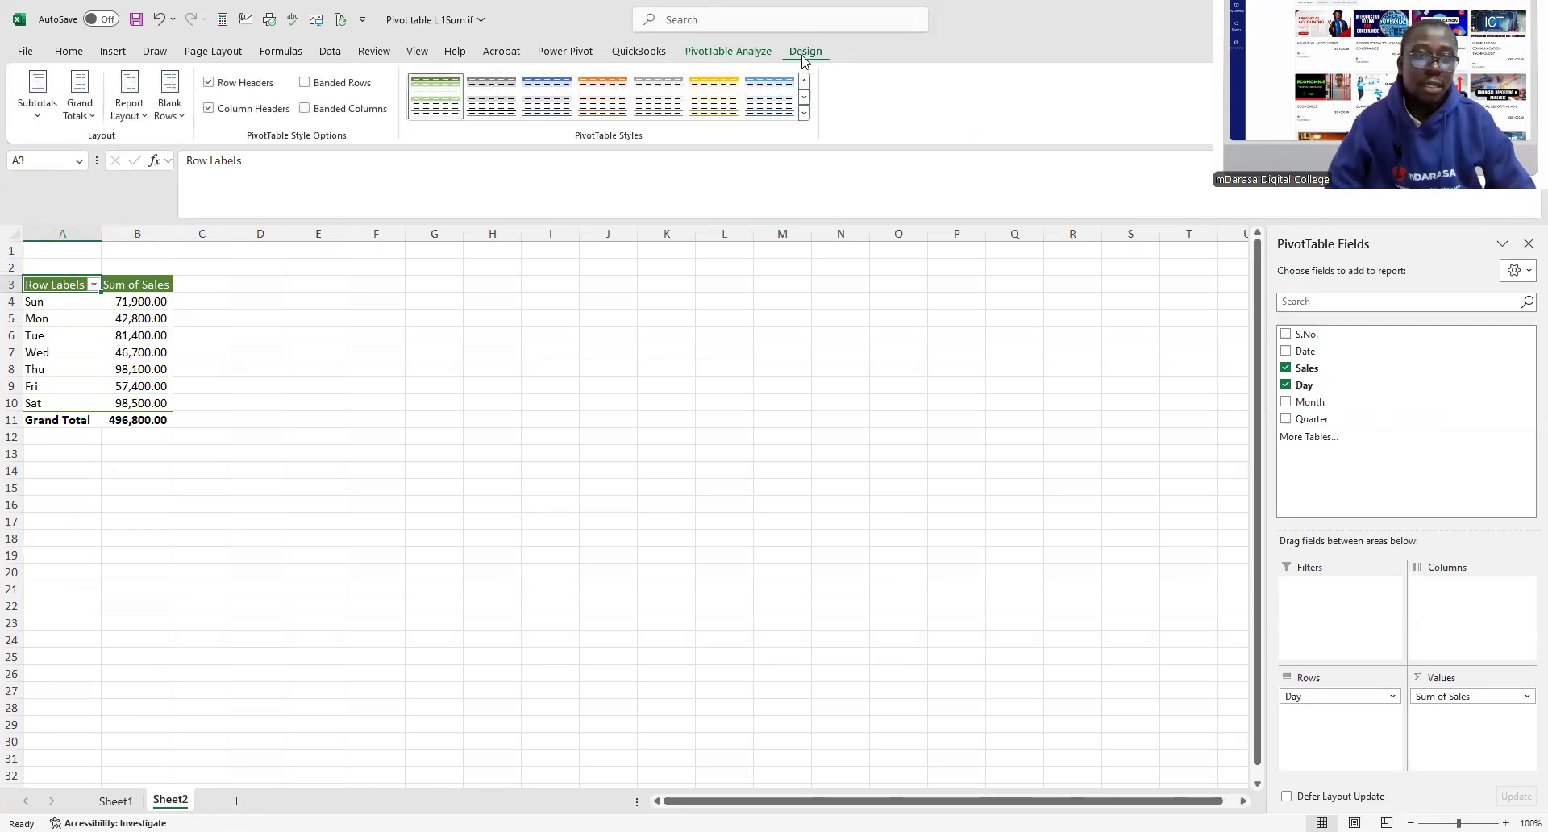
click(142, 113)
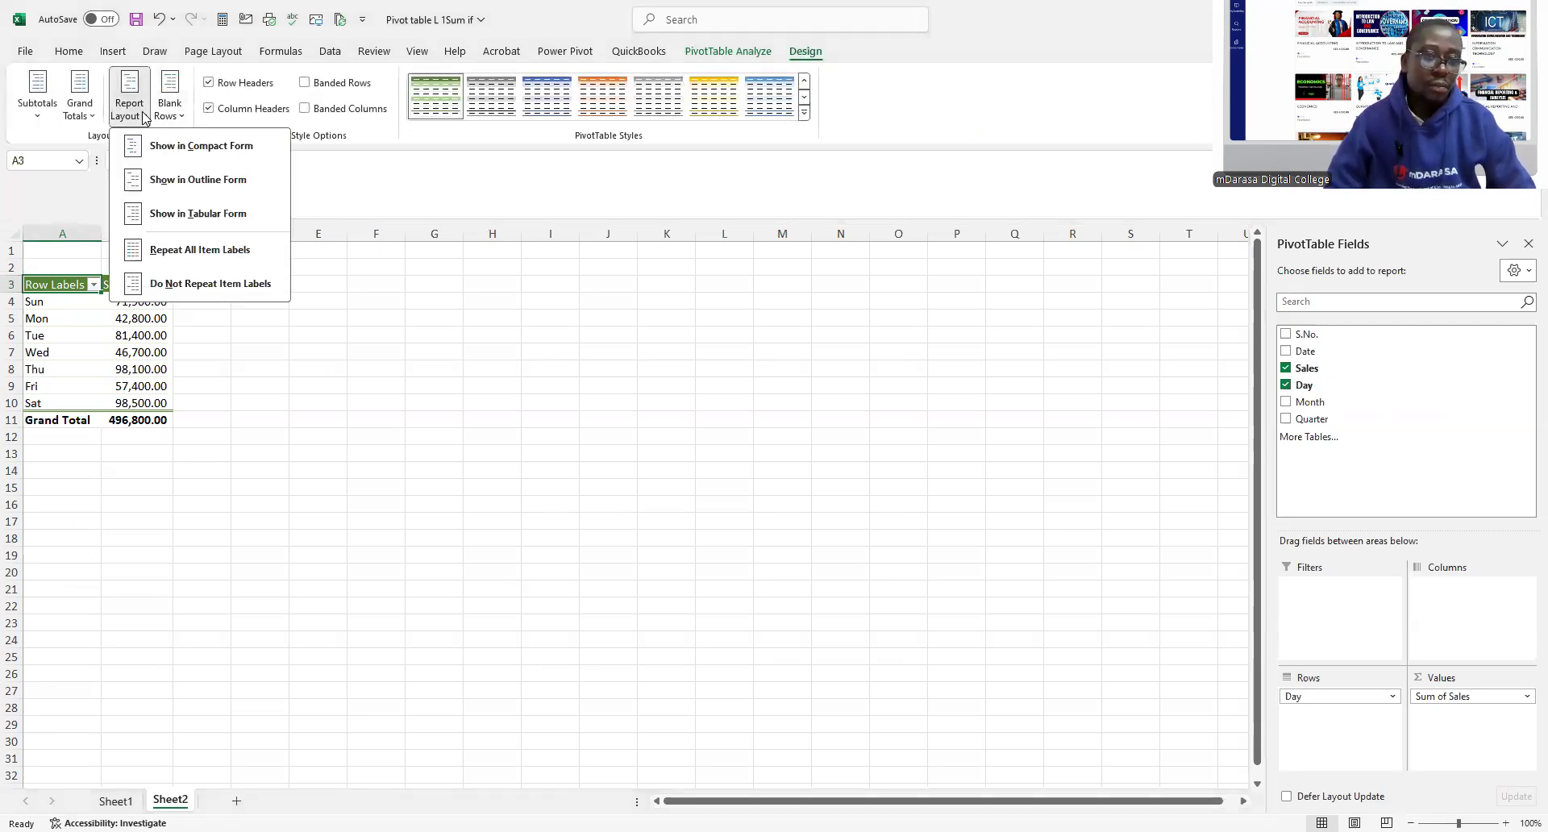
click(207, 217)
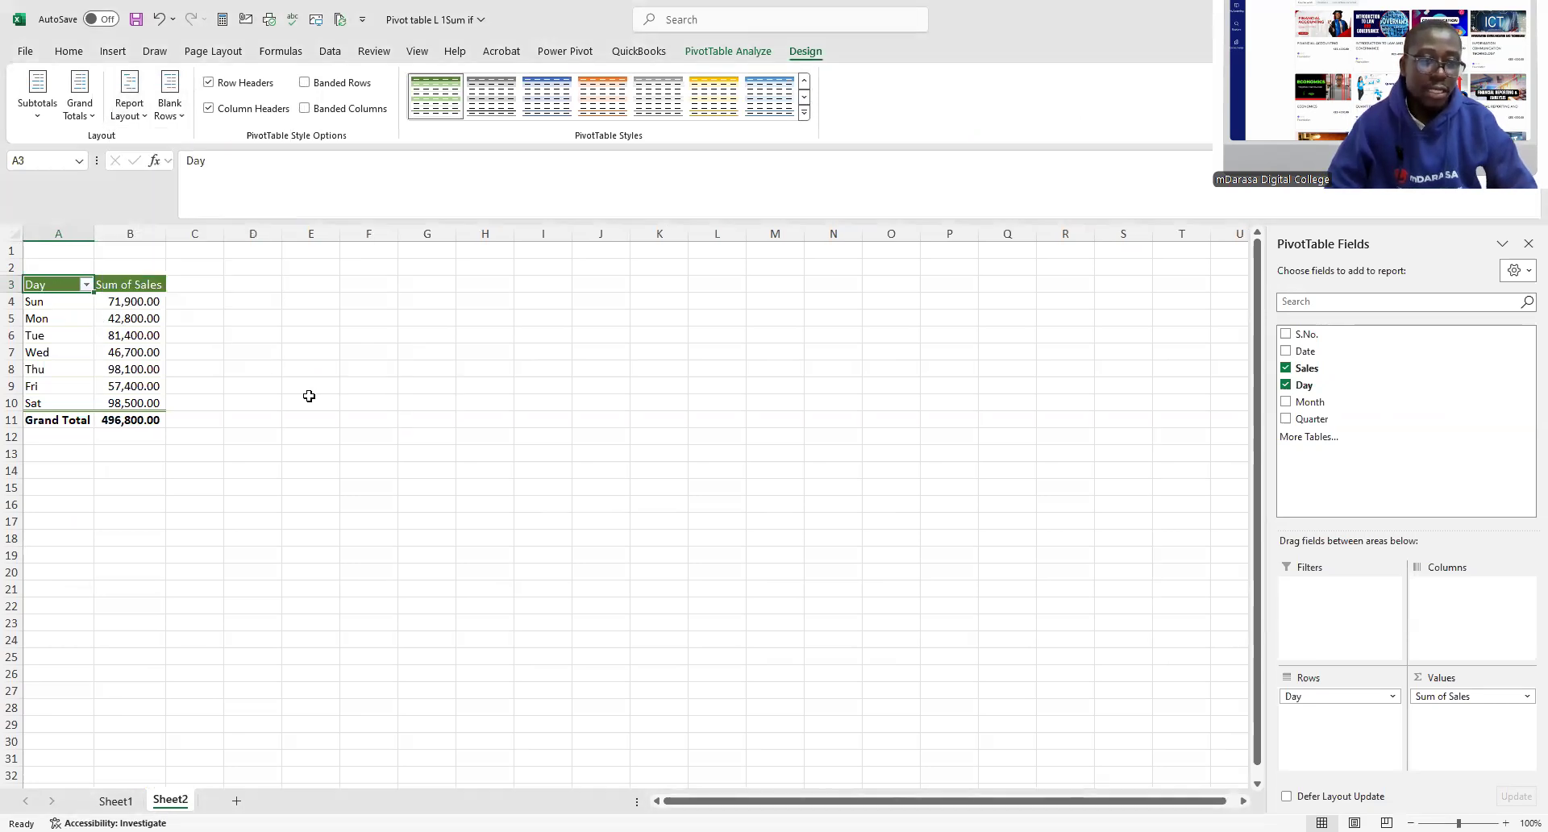
scroll(308, 399, up, 3)
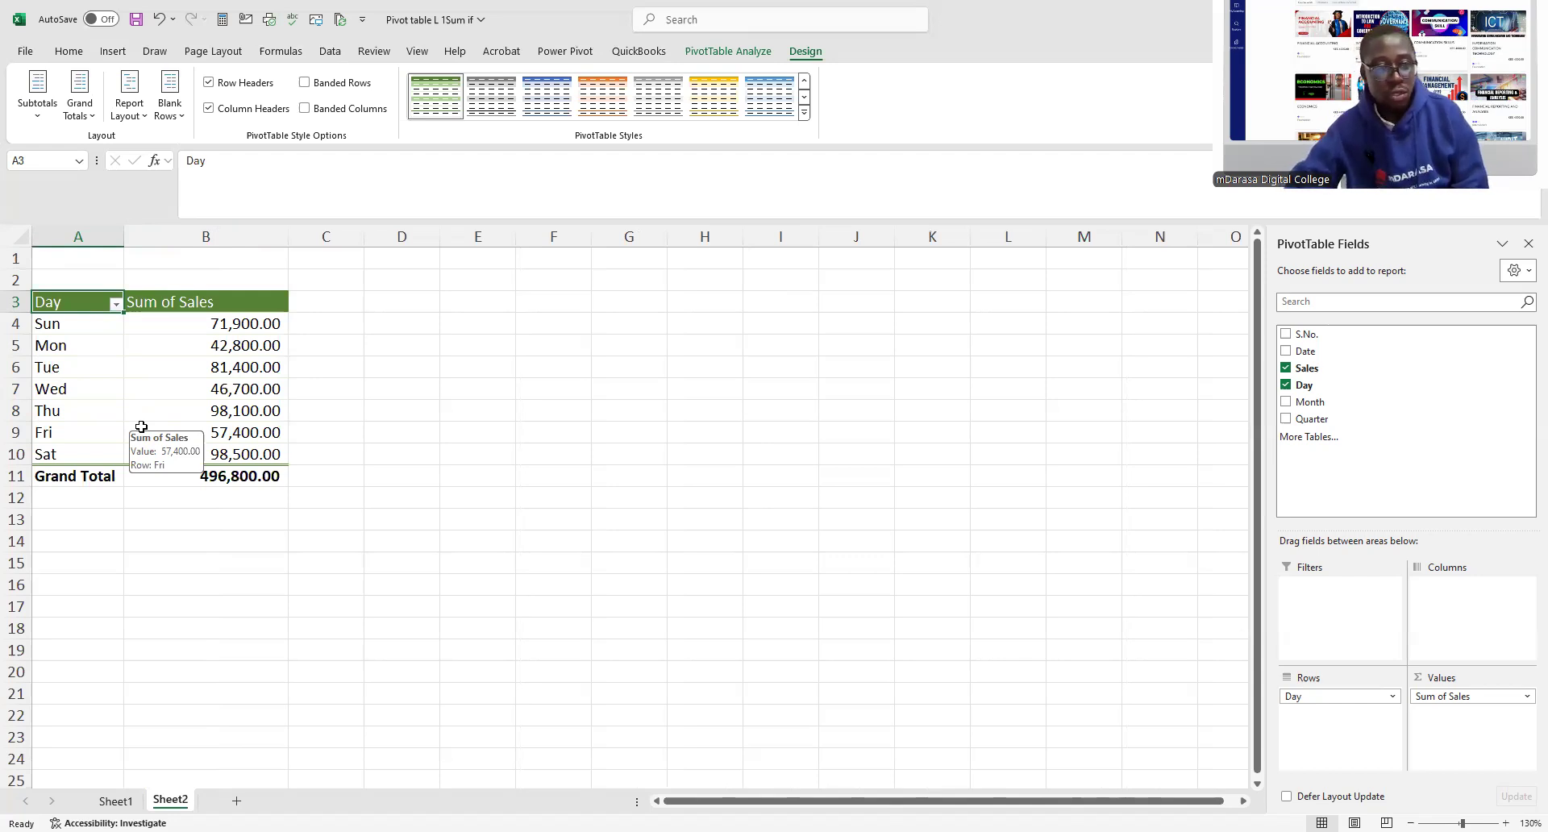
- Insert a clustered column PivotChart based on the PivotTable of sales by day
click(394, 325)
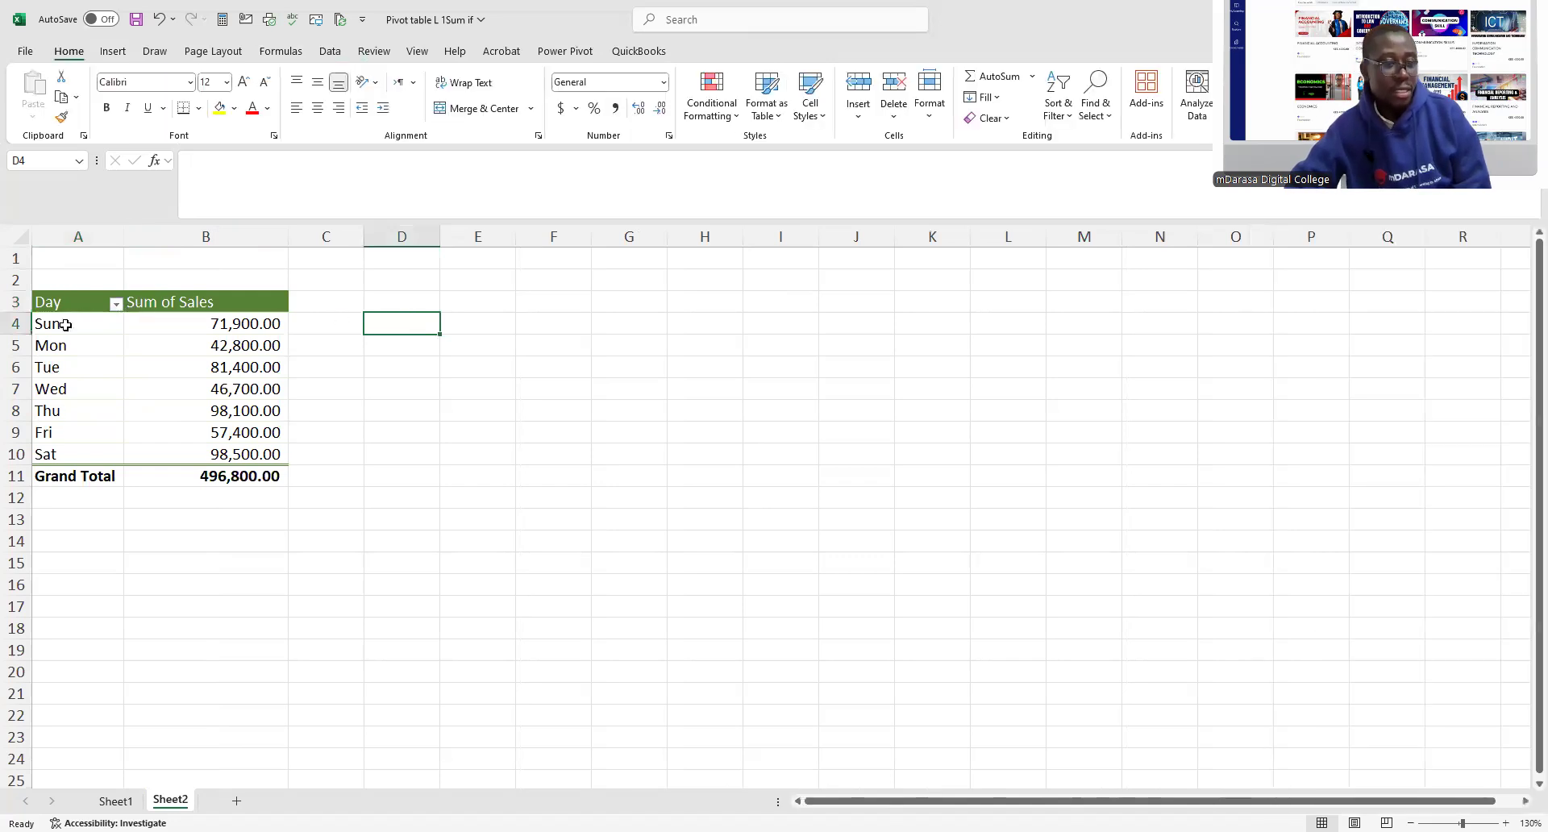
click(66, 325)
click(113, 51)
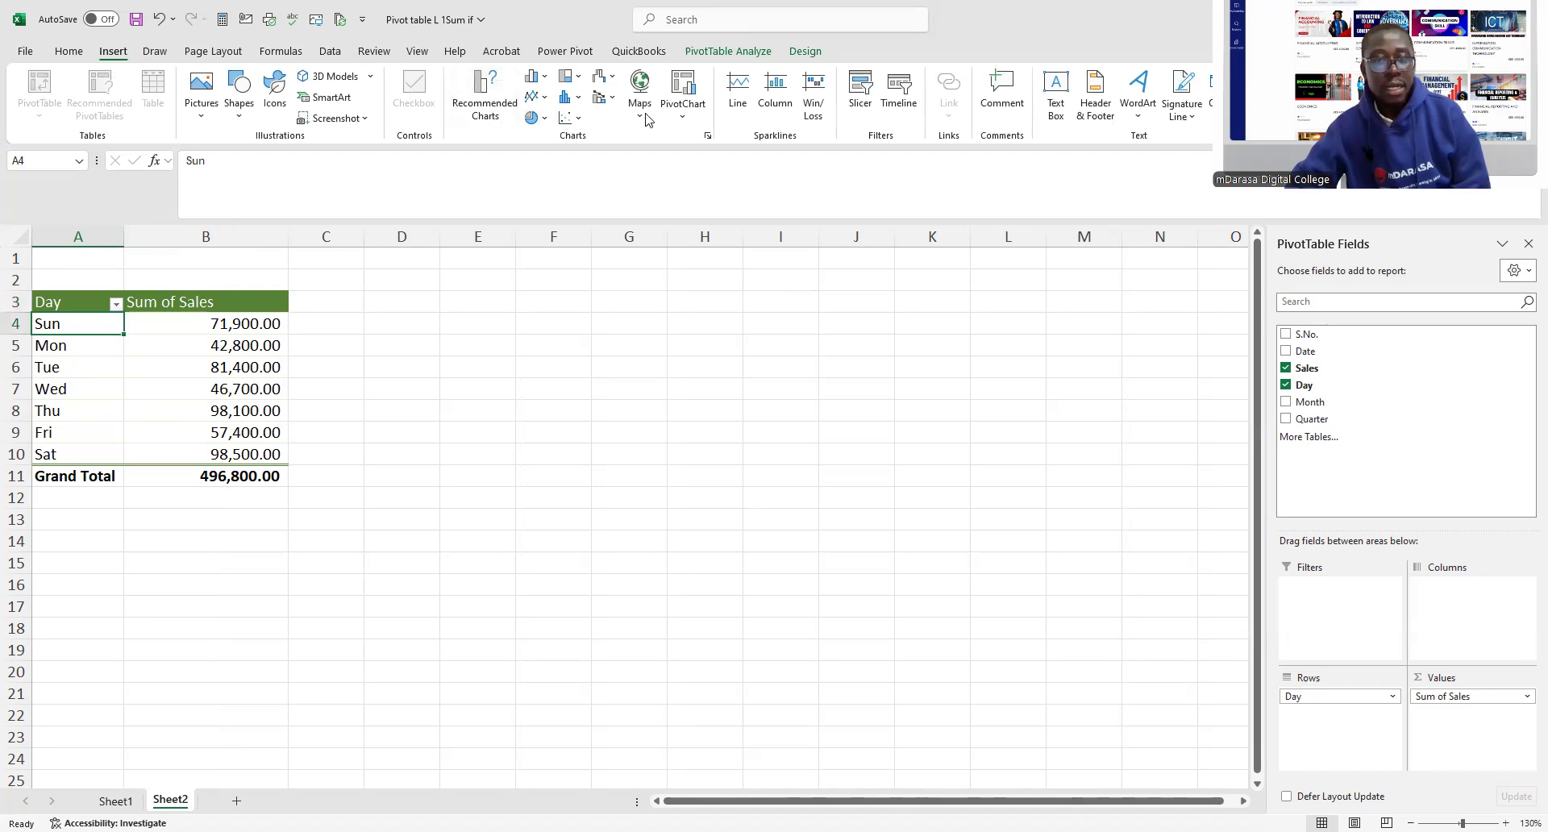
click(677, 119)
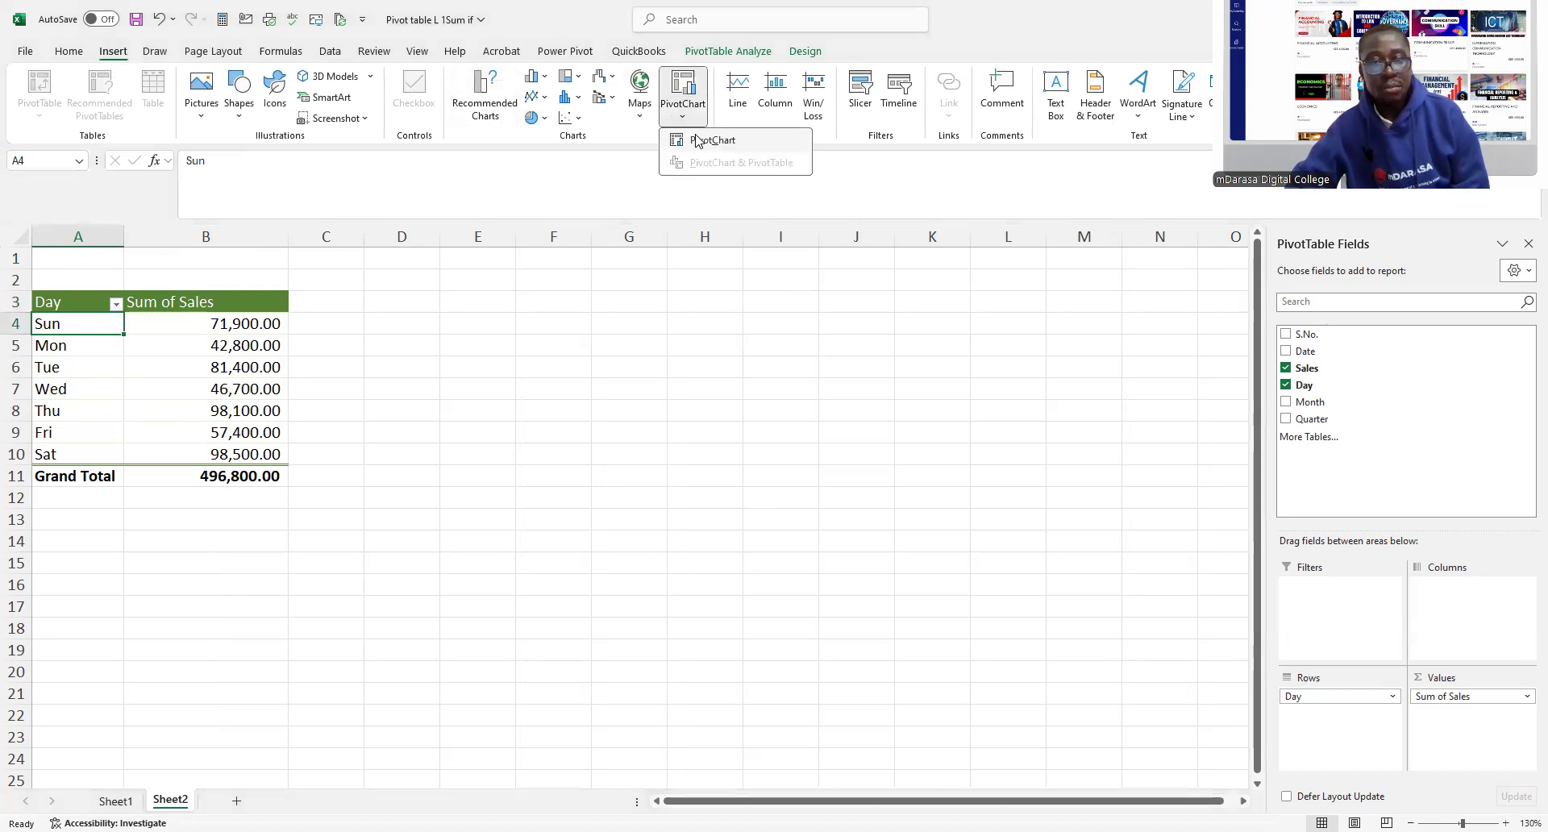
click(698, 141)
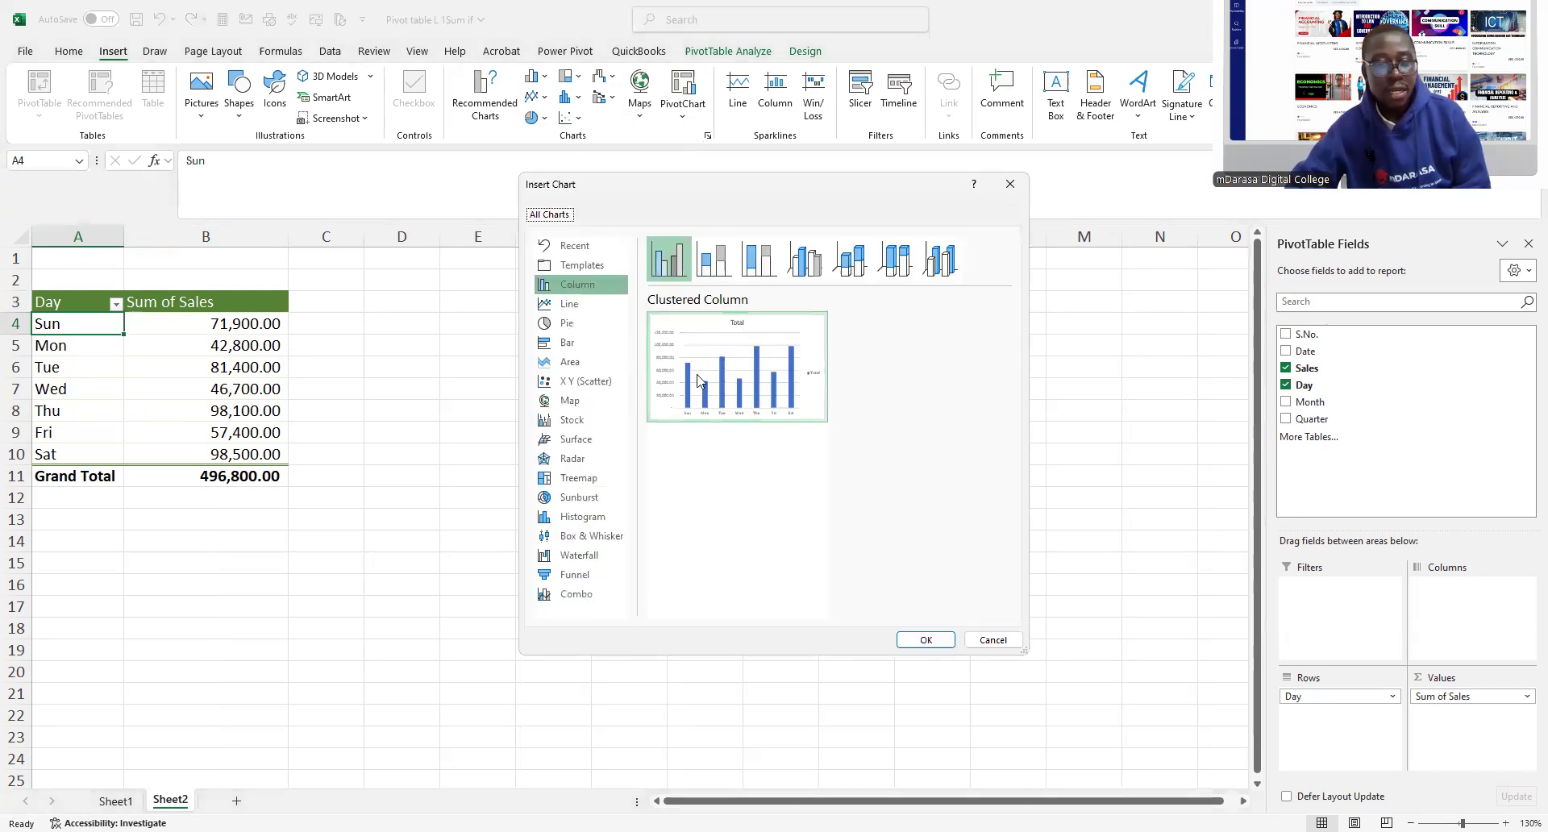
mouse_move(706, 404)
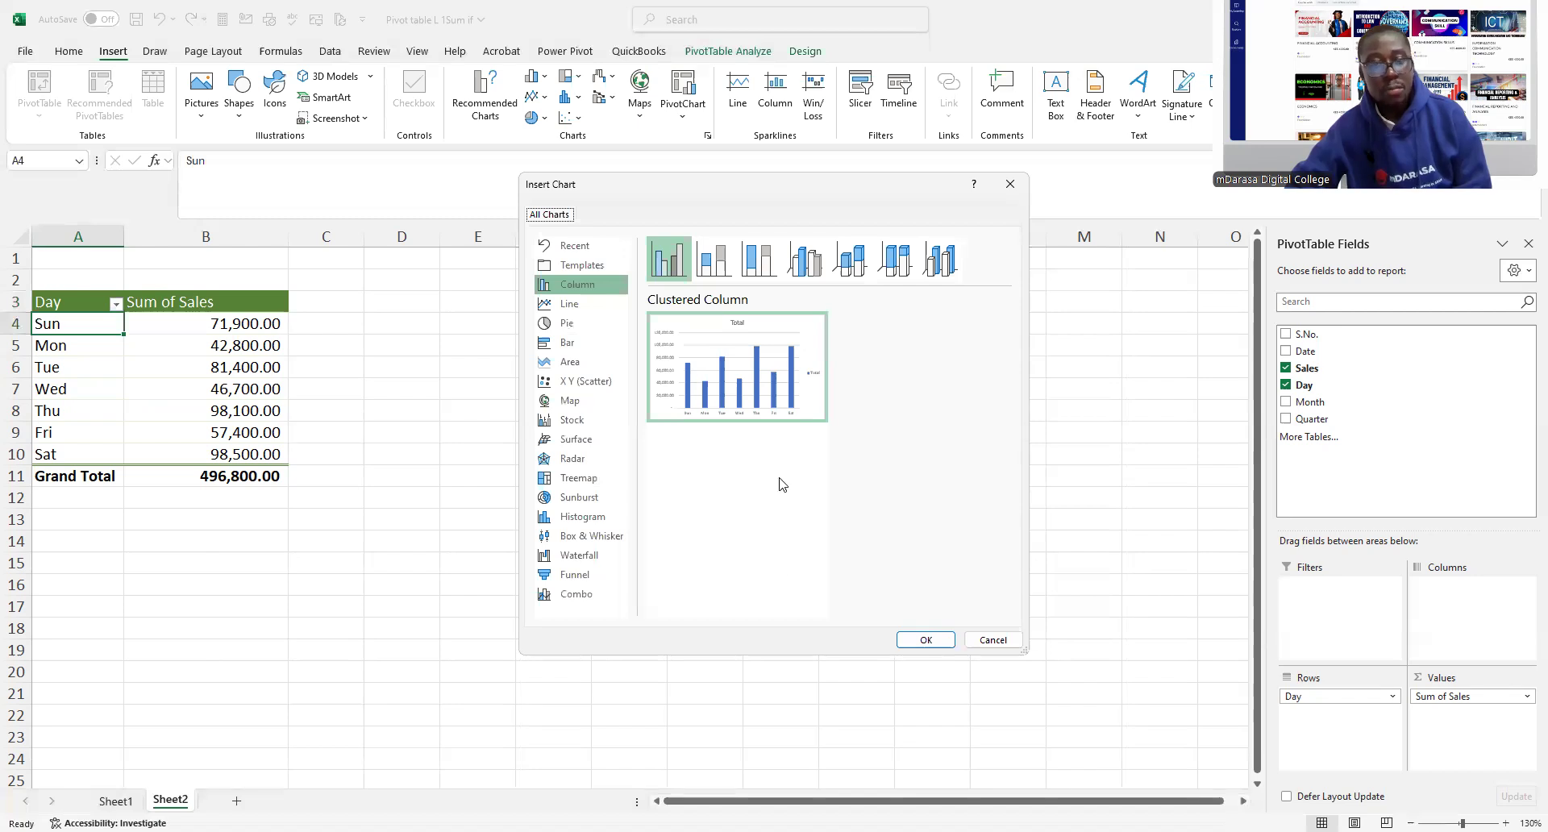
click(916, 638)
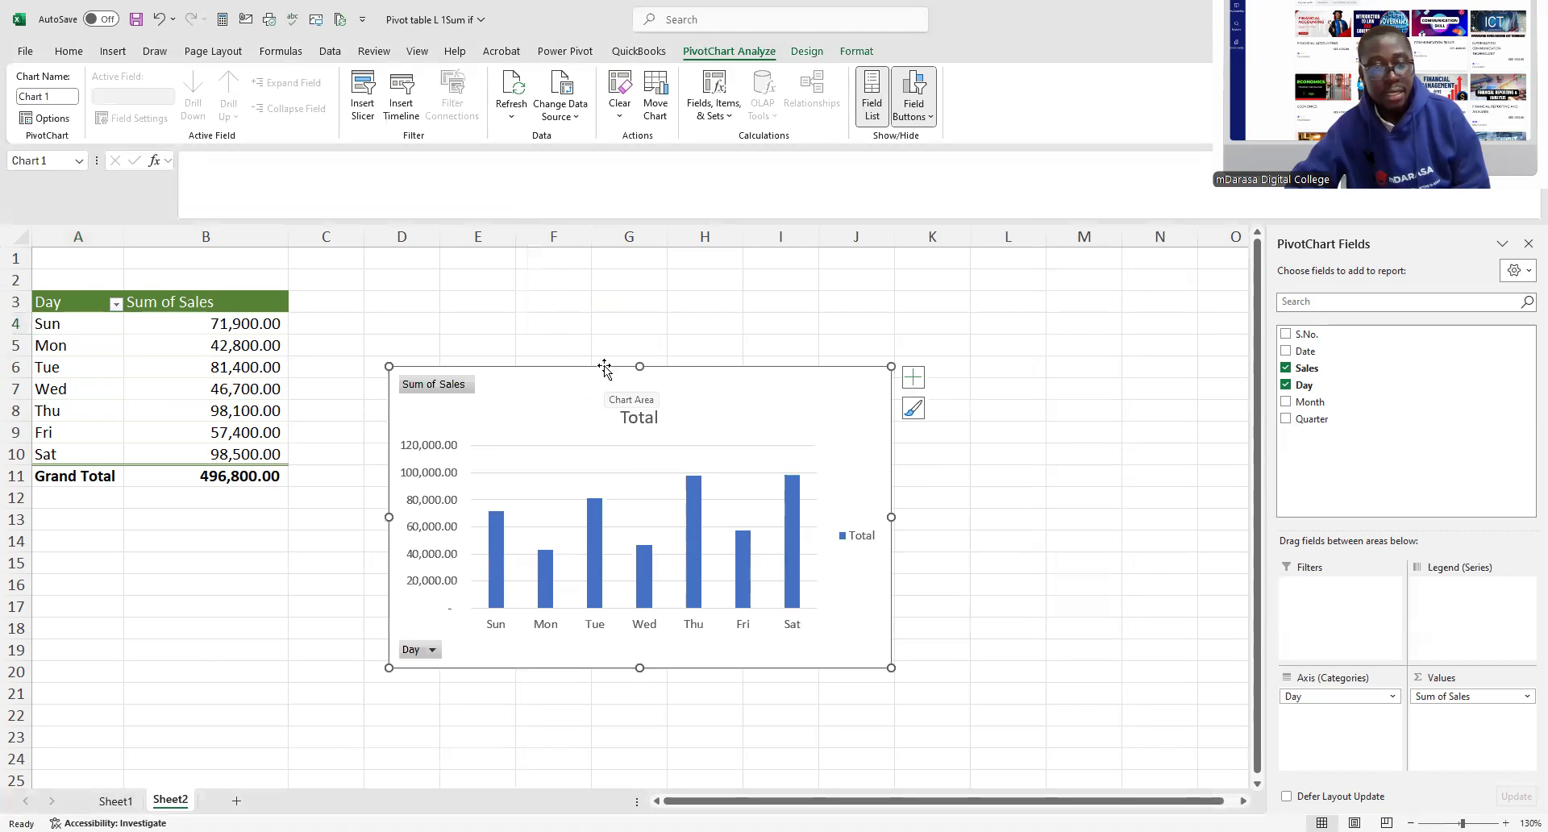
- Enlarge the PivotChart in width and height and position it beside the PivotTable, near the top of the sheet
drag(599, 349, 581, 286)
drag(870, 452, 986, 453)
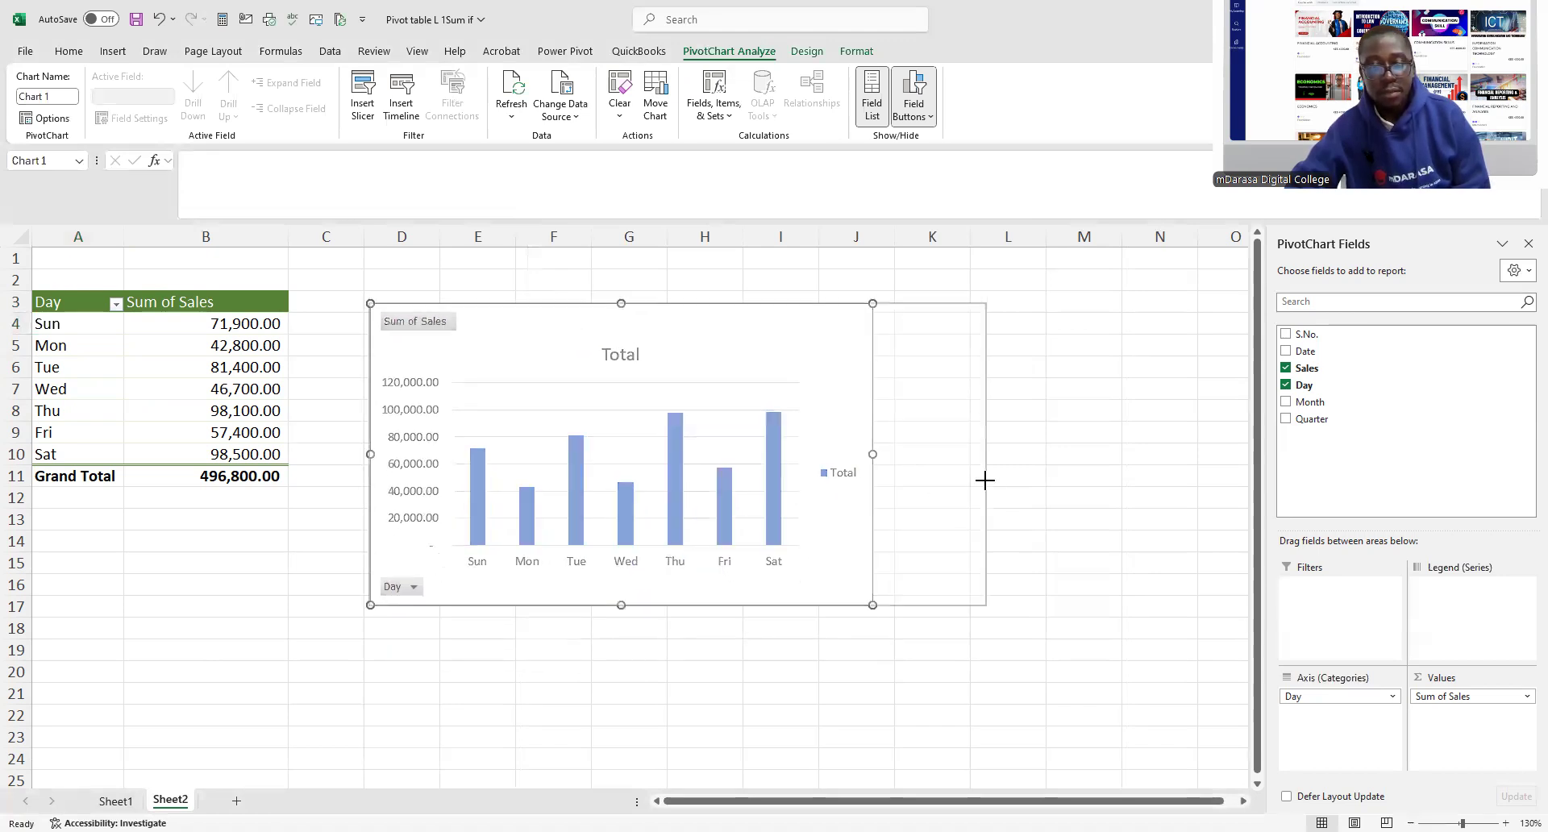
drag(687, 655, 689, 702)
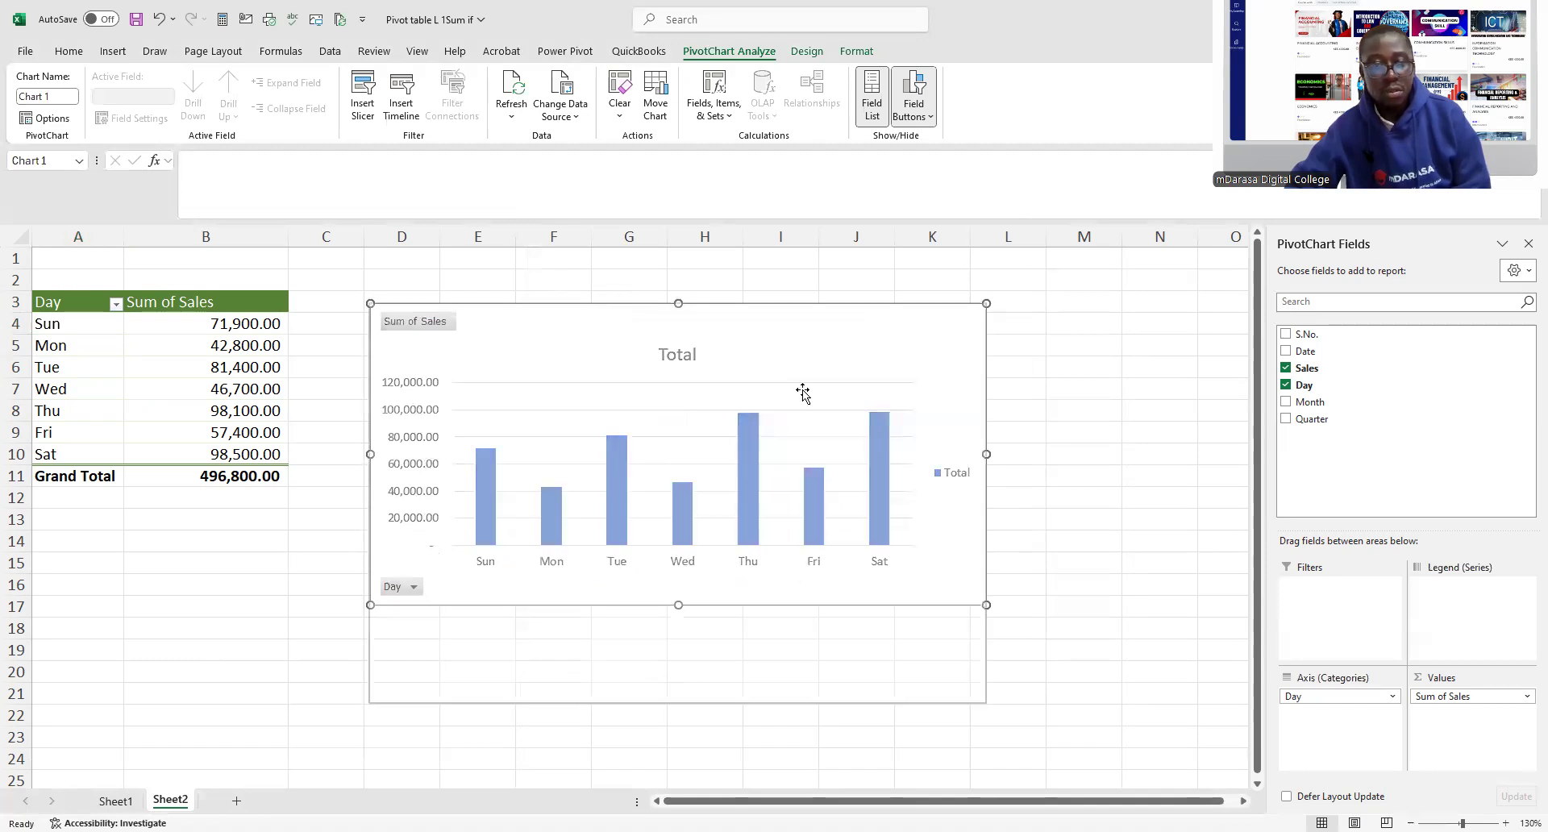
drag(611, 302, 612, 259)
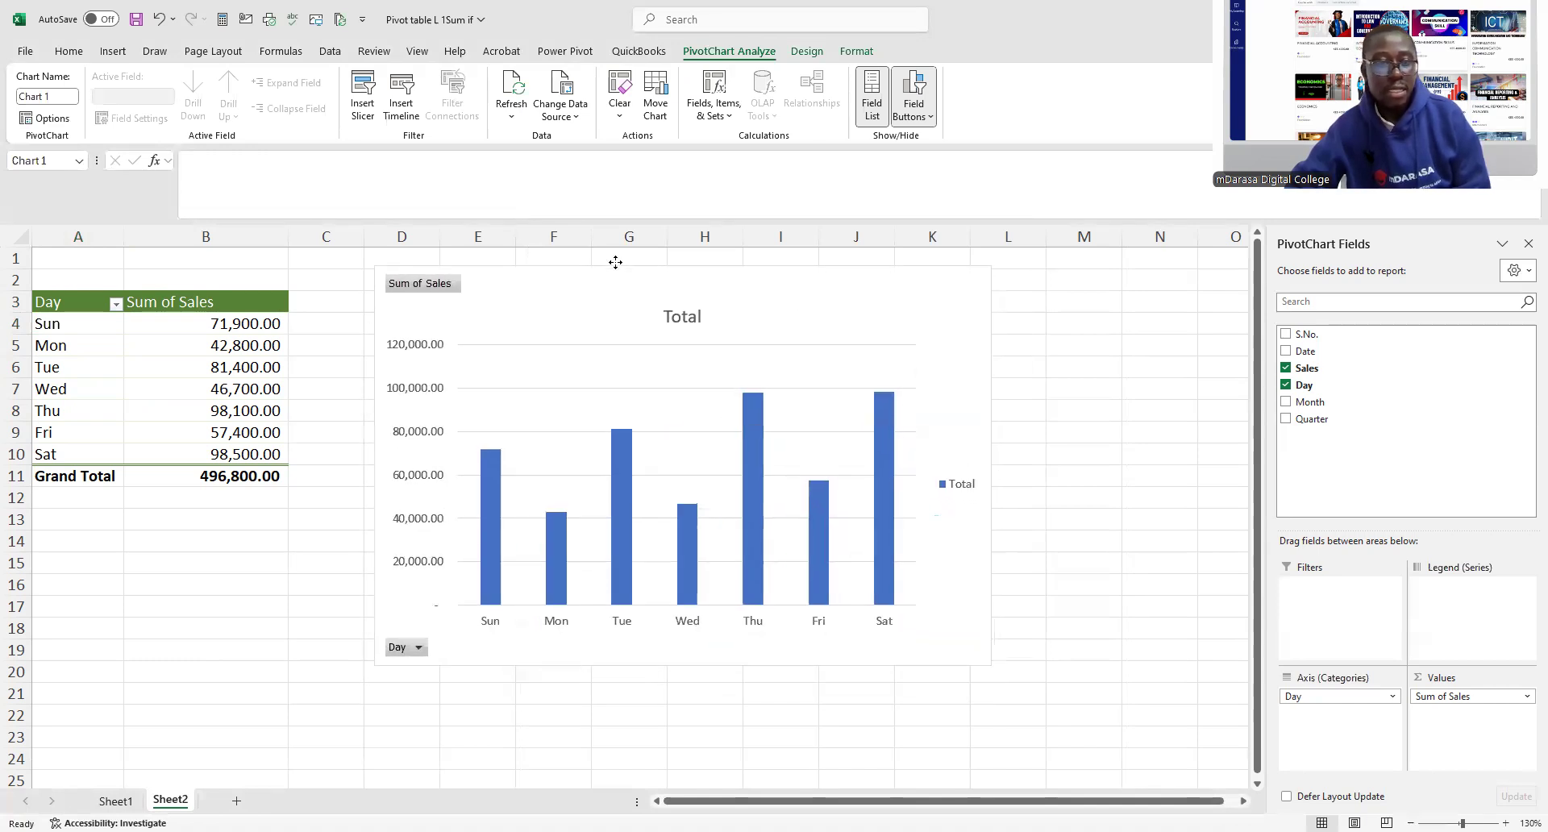
- Widen the PivotChart's columns by setting the data series gap width to 70%
click(588, 380)
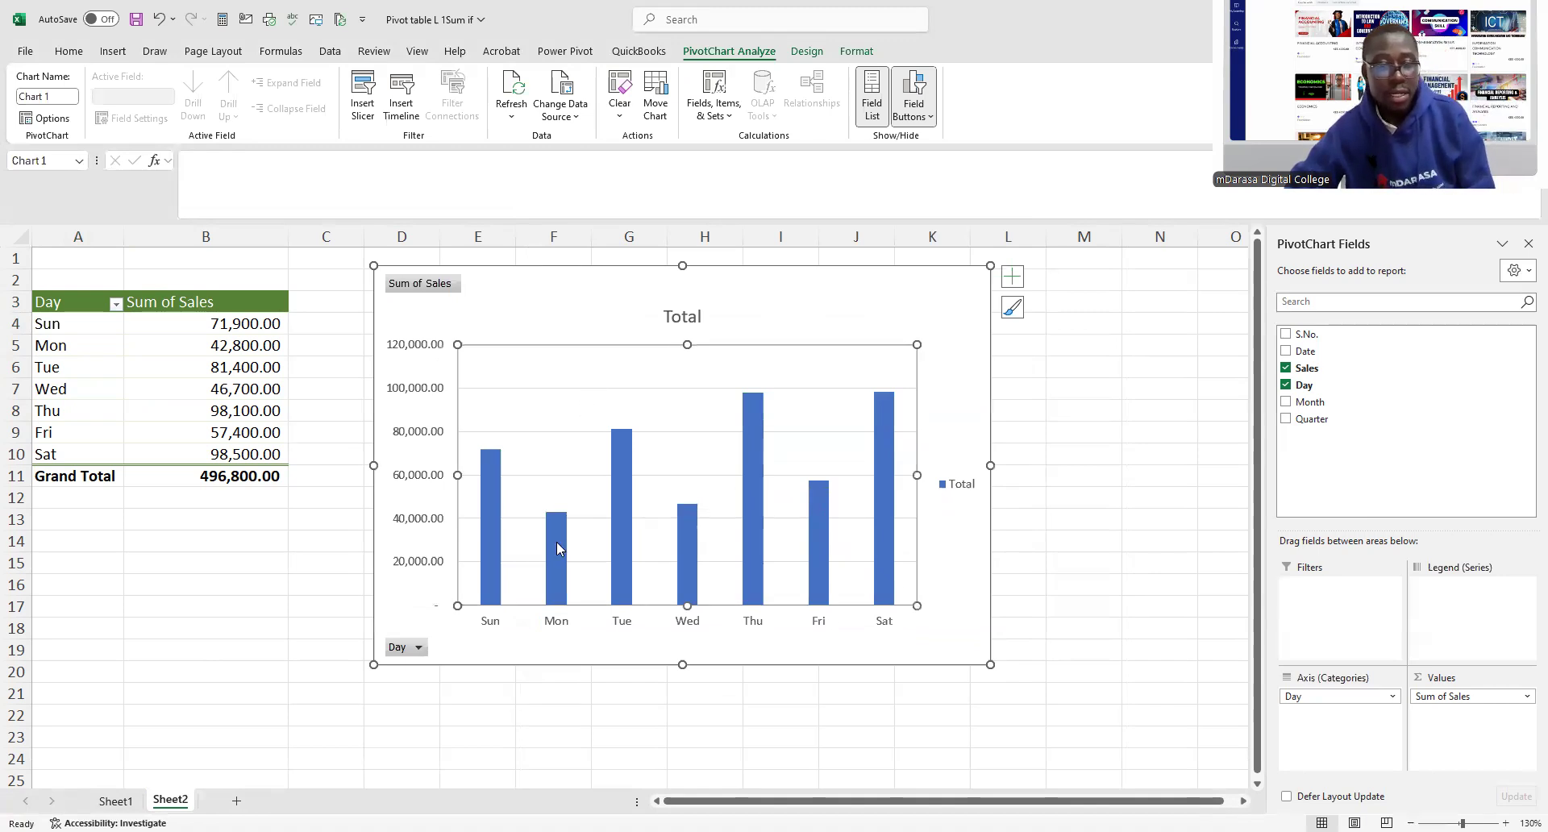
click(499, 484)
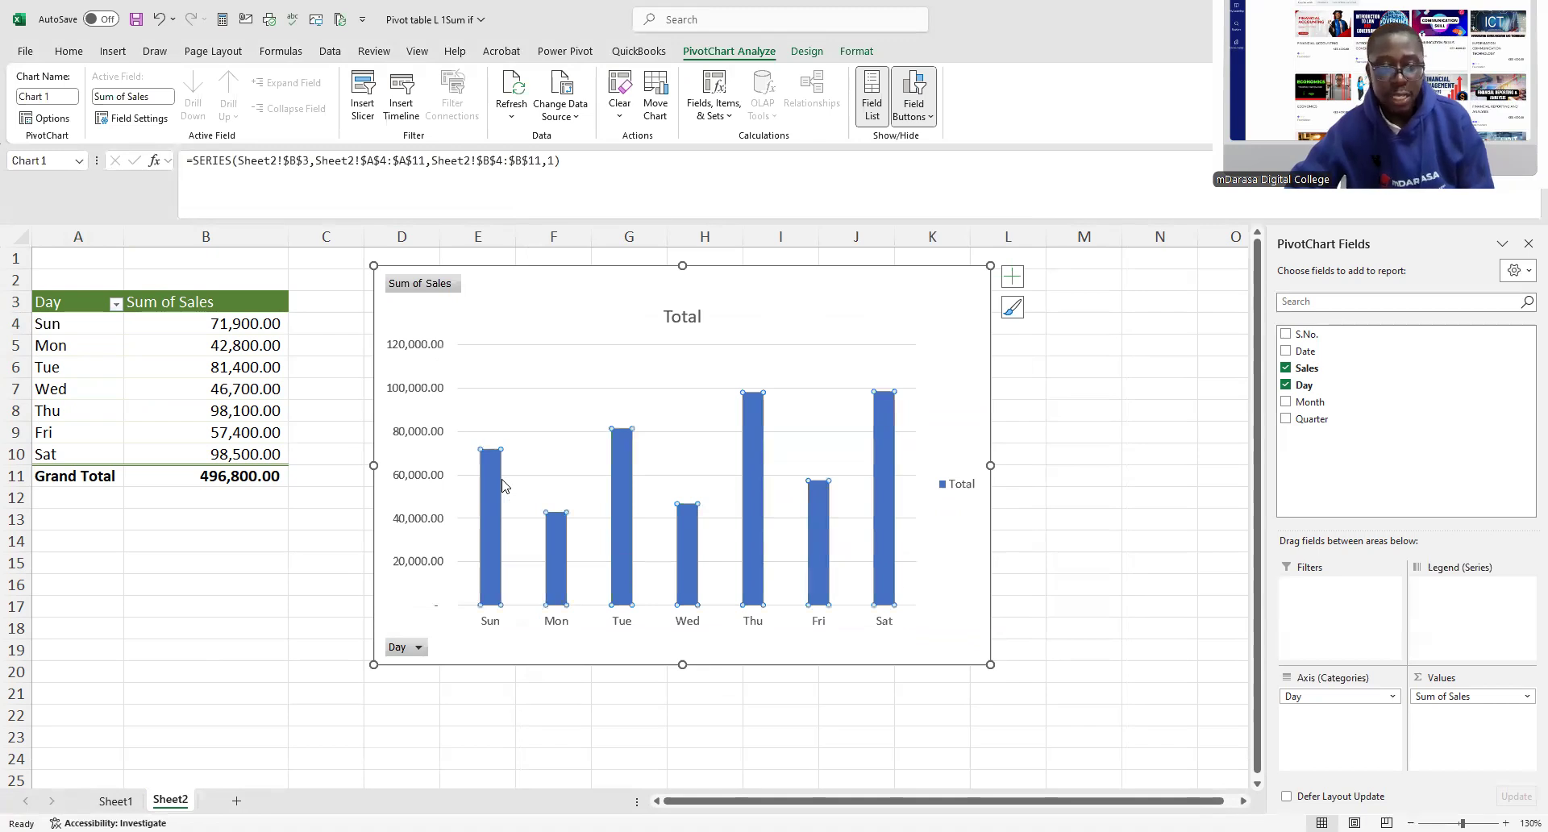
click(571, 448)
click(491, 450)
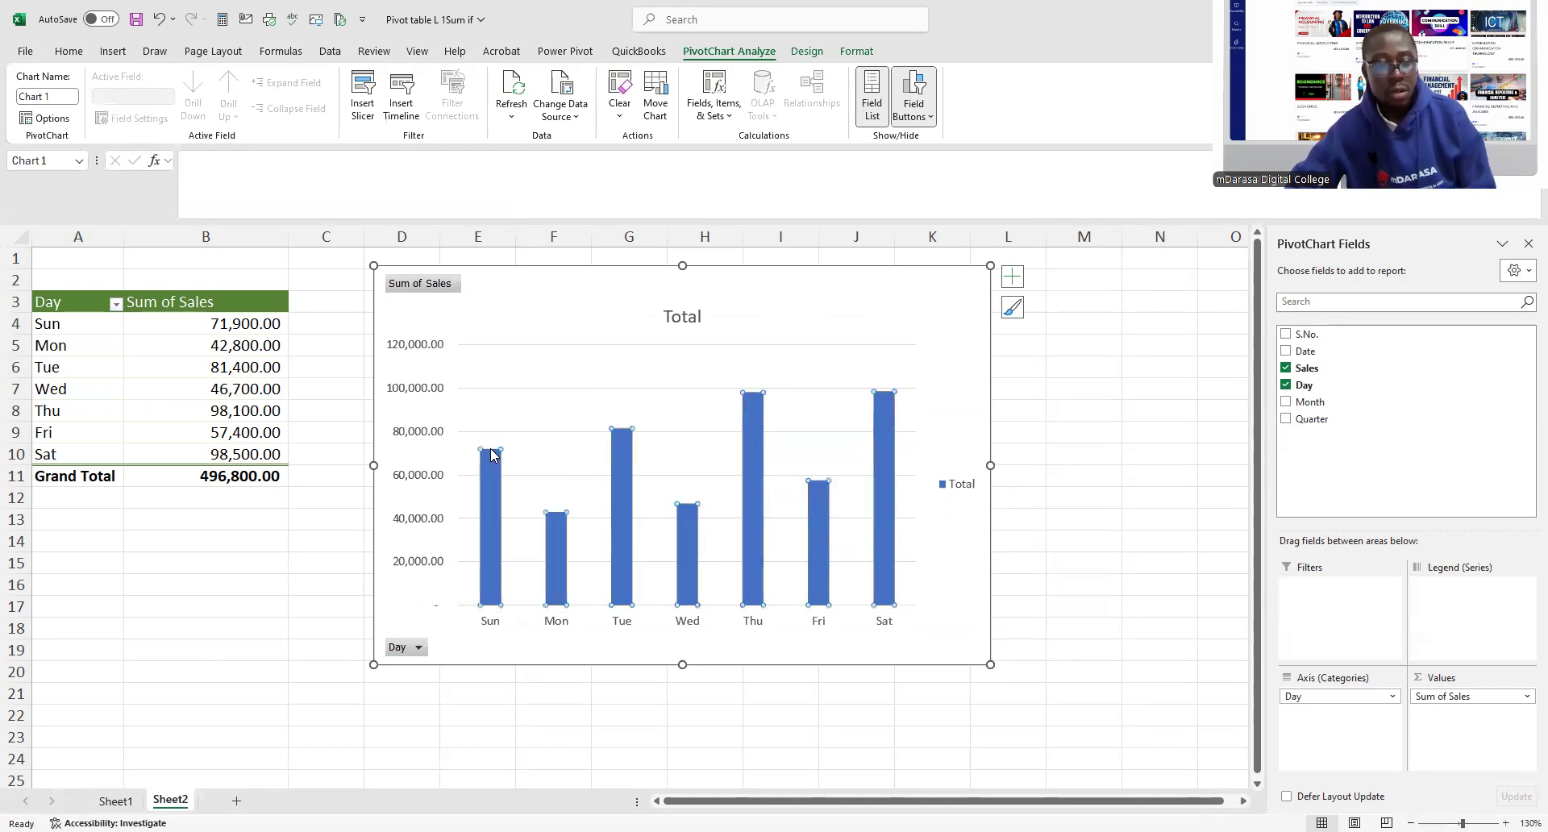
right_click(490, 448)
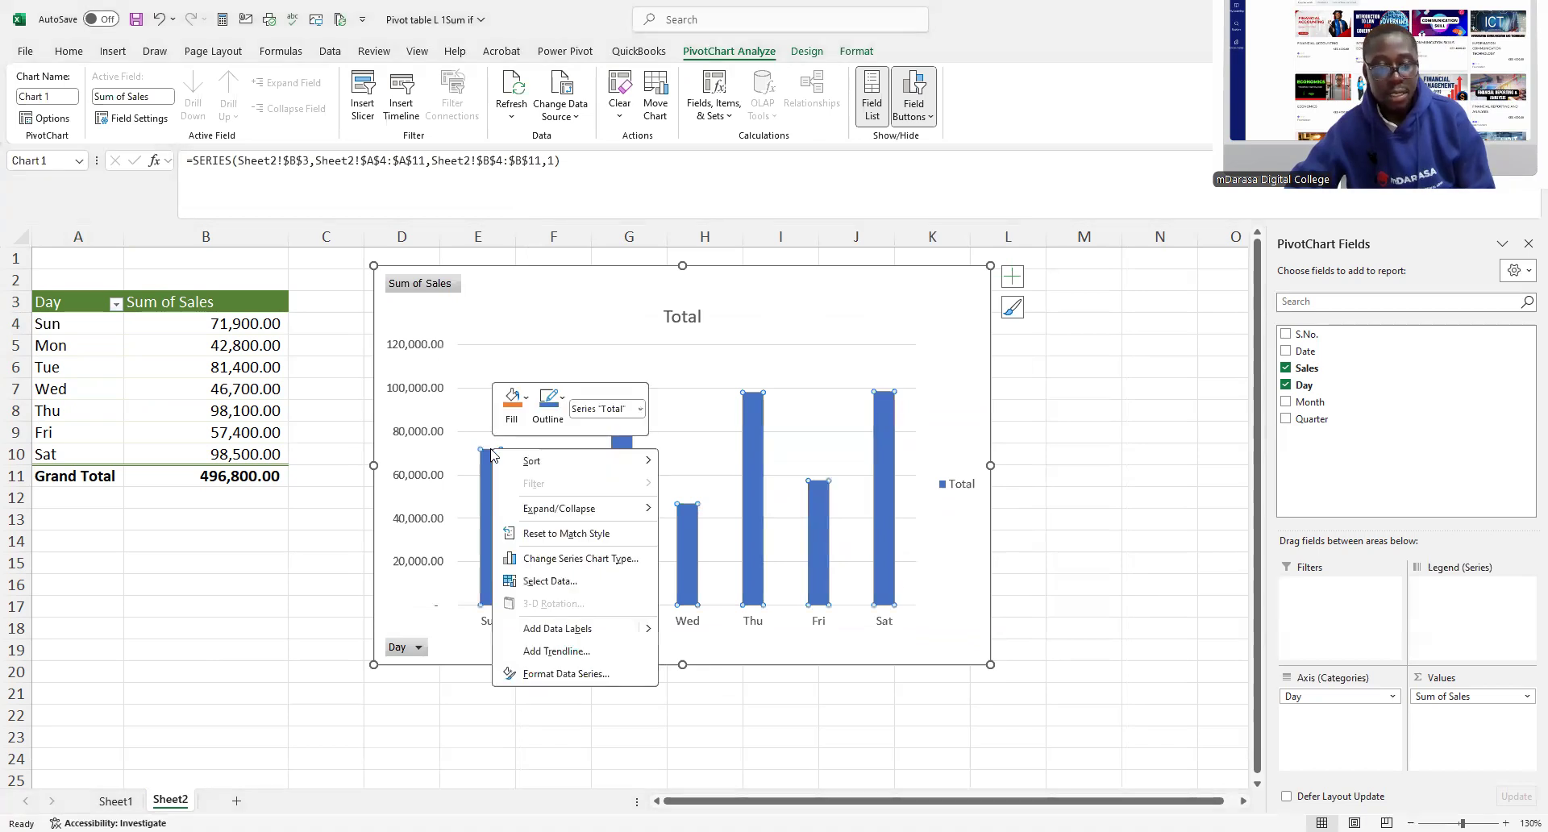
click(628, 674)
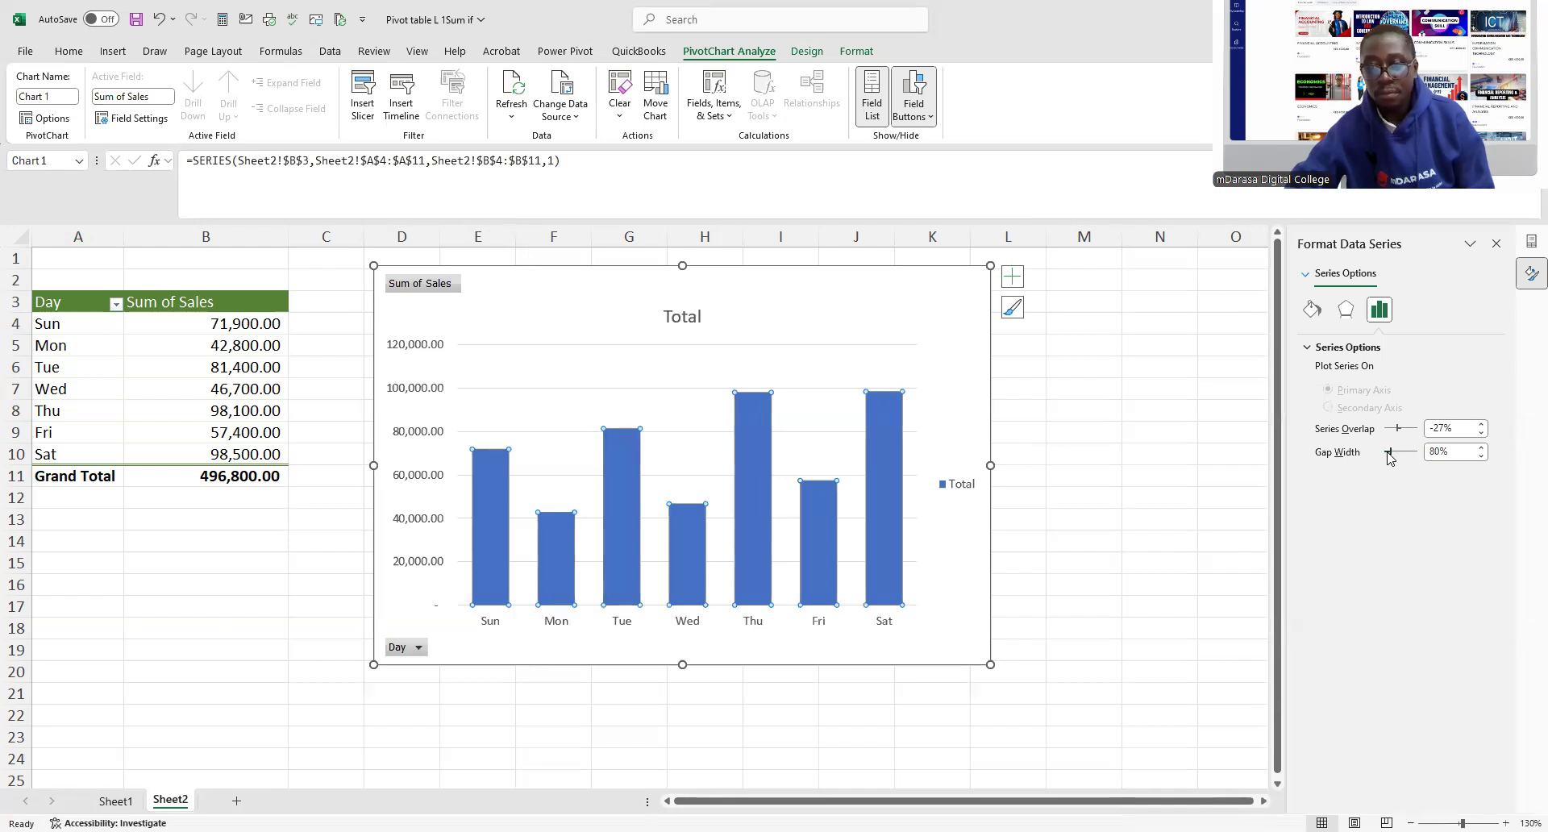
click(1038, 520)
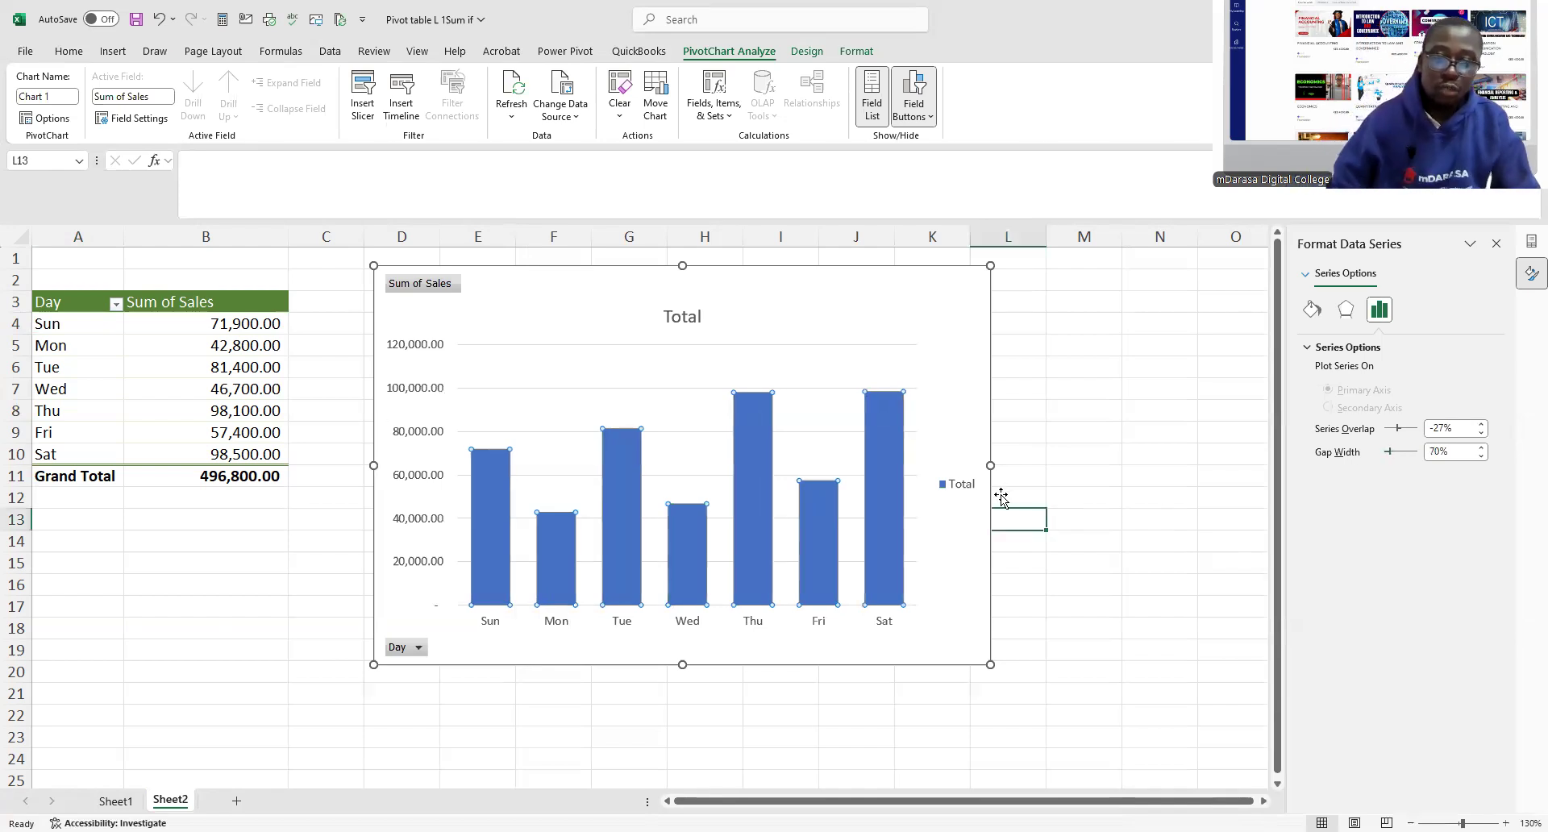
- Remove the horizontal gridlines and the vertical value axis from the PivotChart
click(546, 353)
key(Escape)
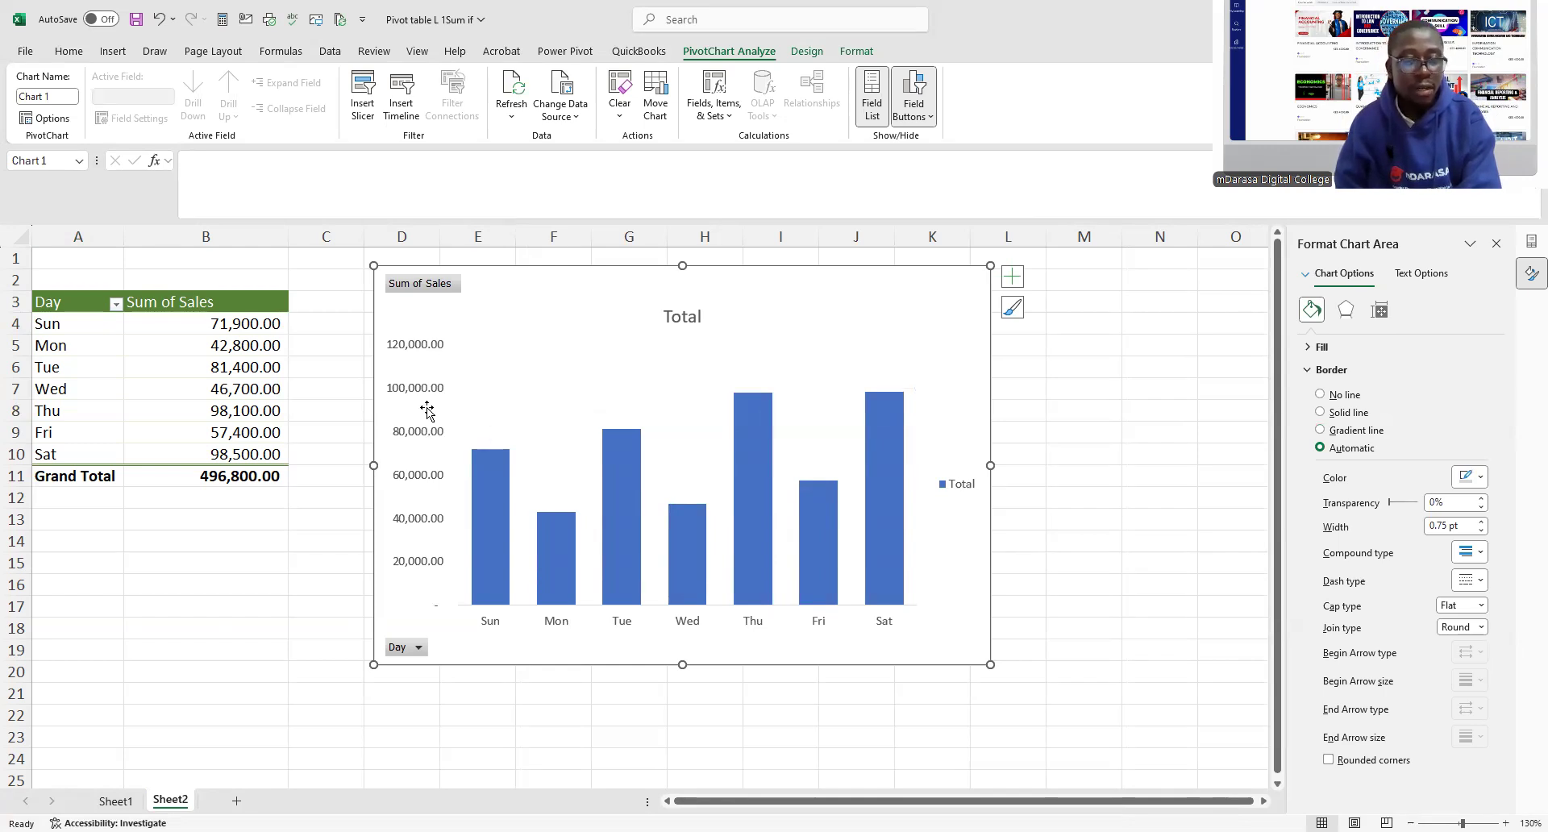
click(415, 358)
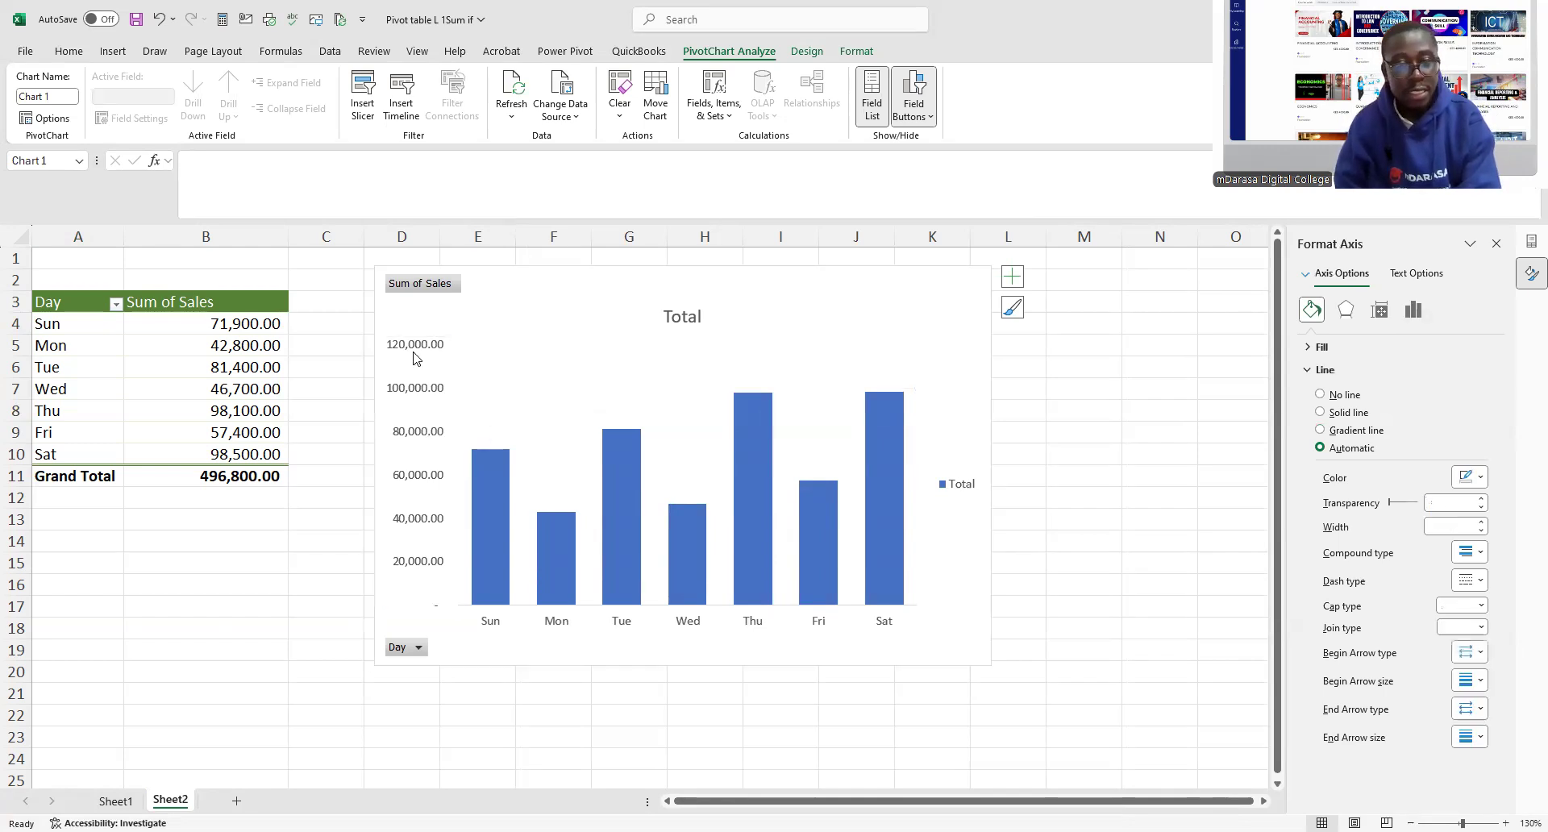
key(Delete)
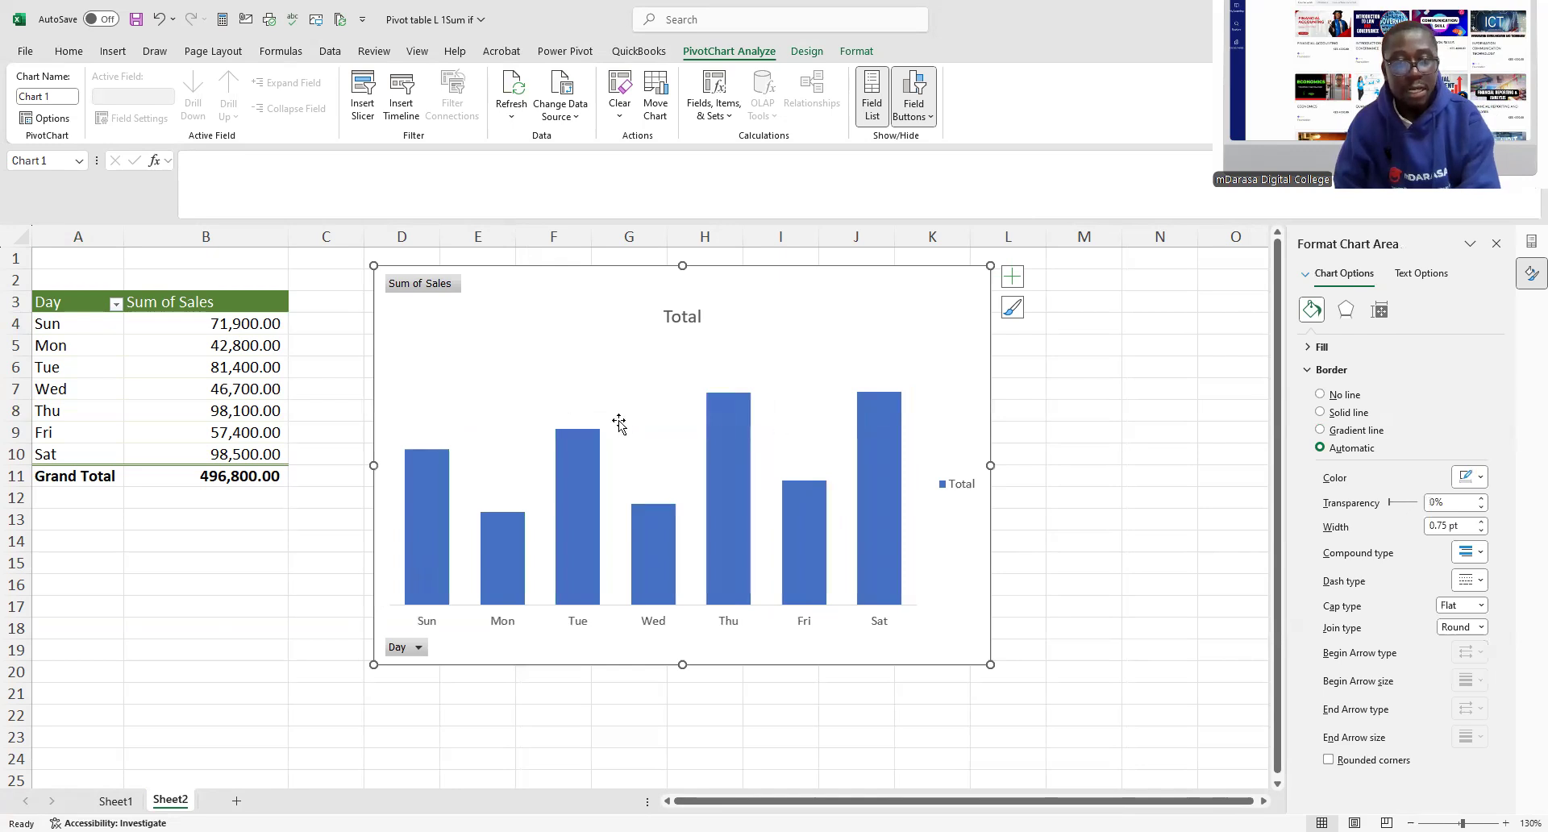
- Add data labels to the chart's columns and shift the chart slightly closer to the PivotTable
mouse_move(439, 457)
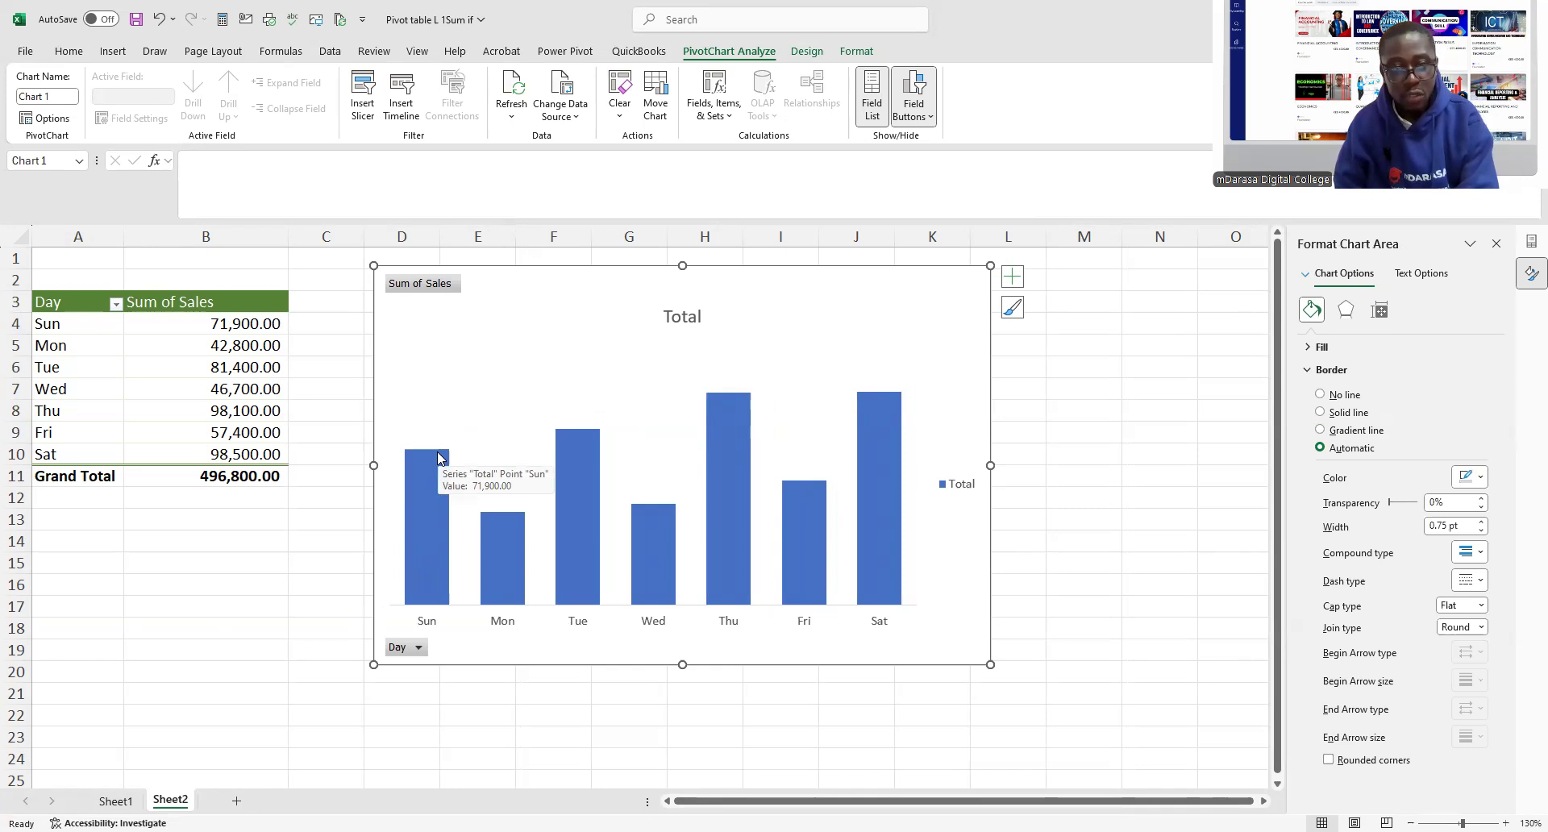
click(439, 457)
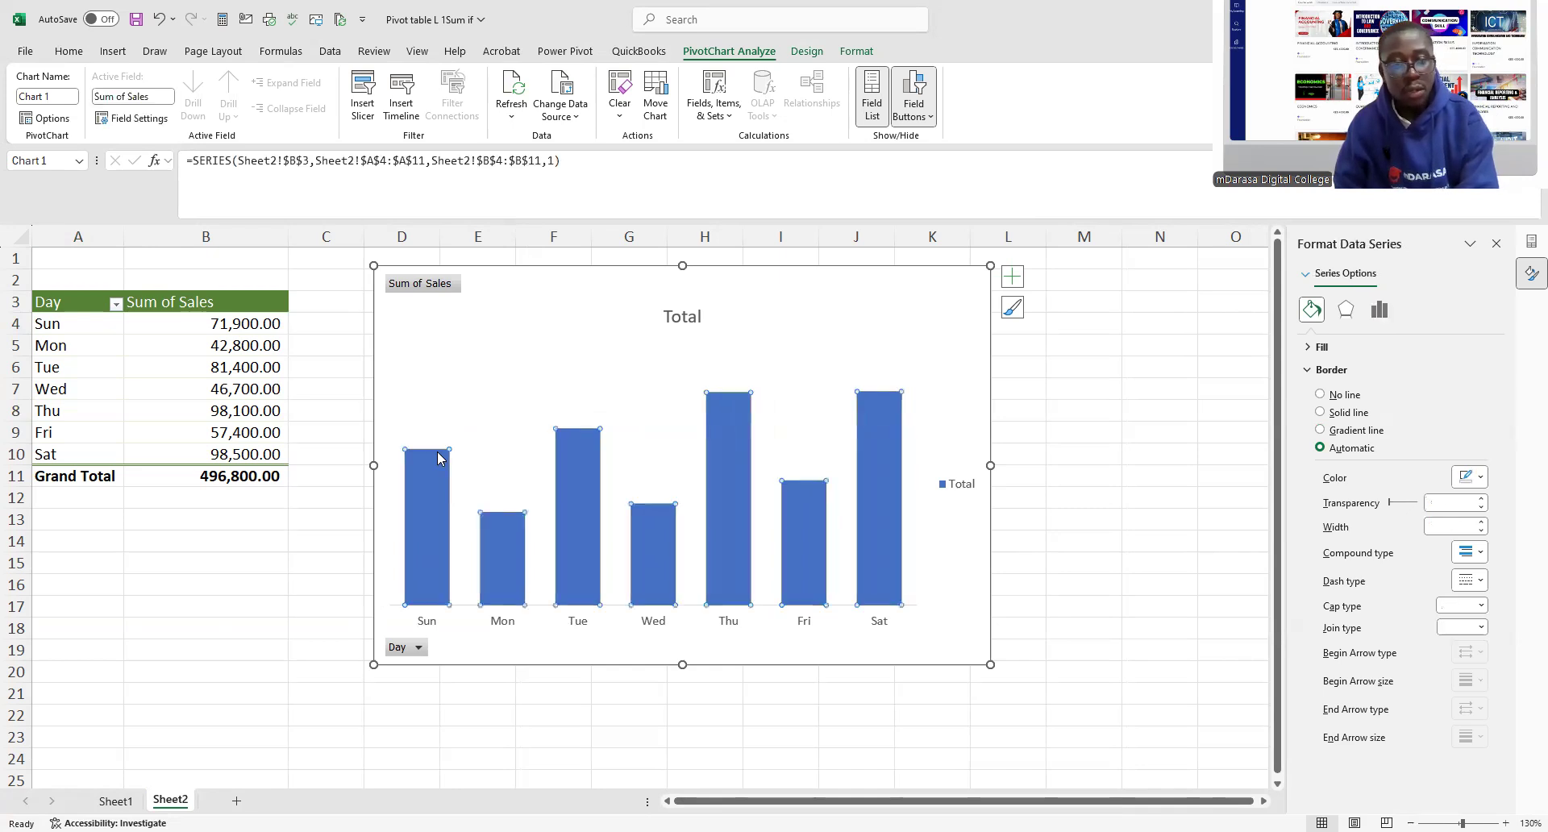
right_click(440, 457)
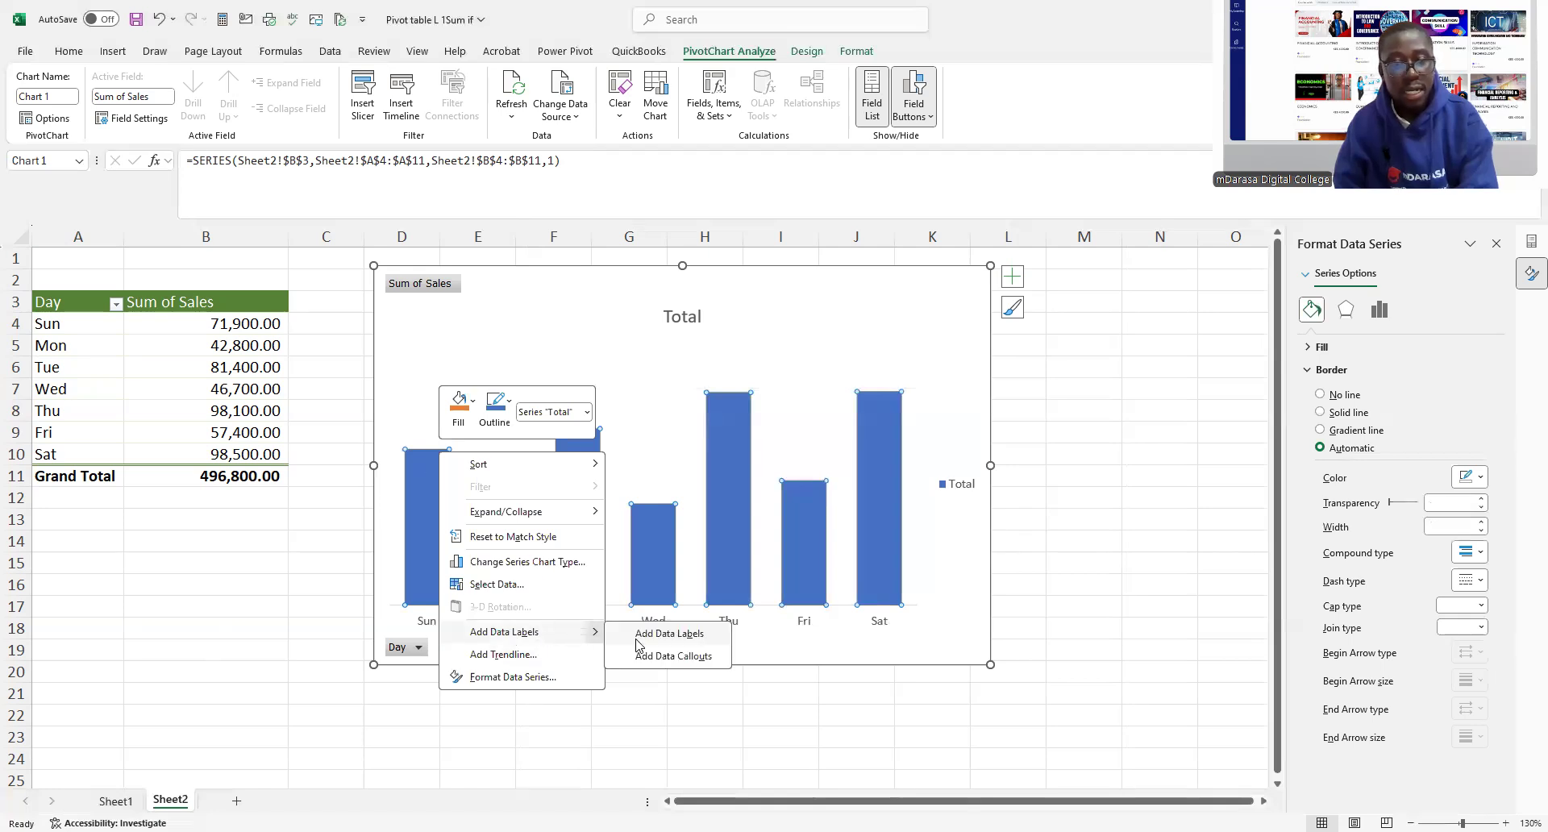
click(640, 641)
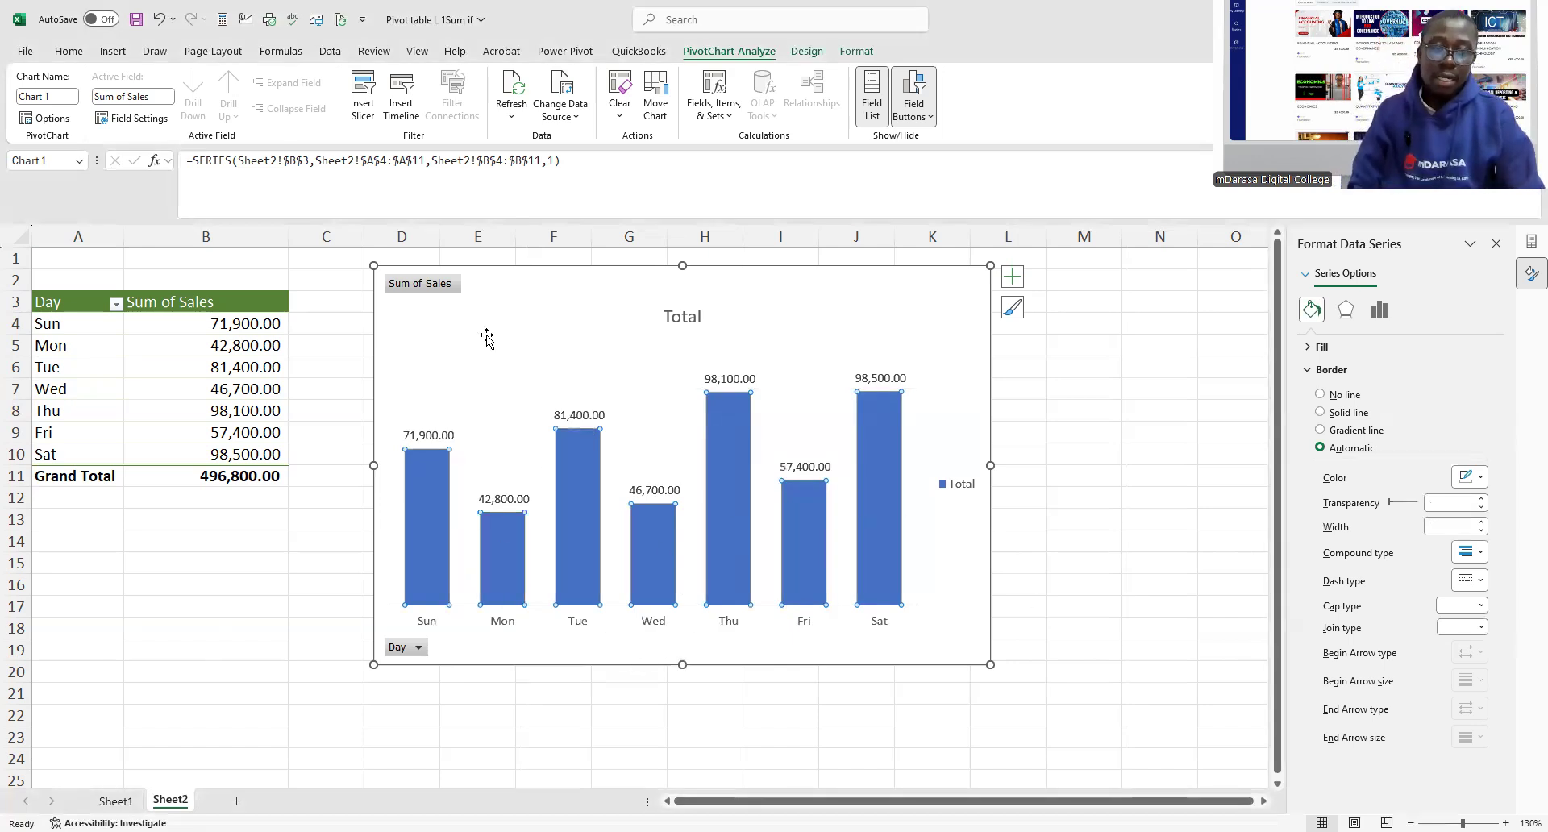
drag(559, 264, 544, 260)
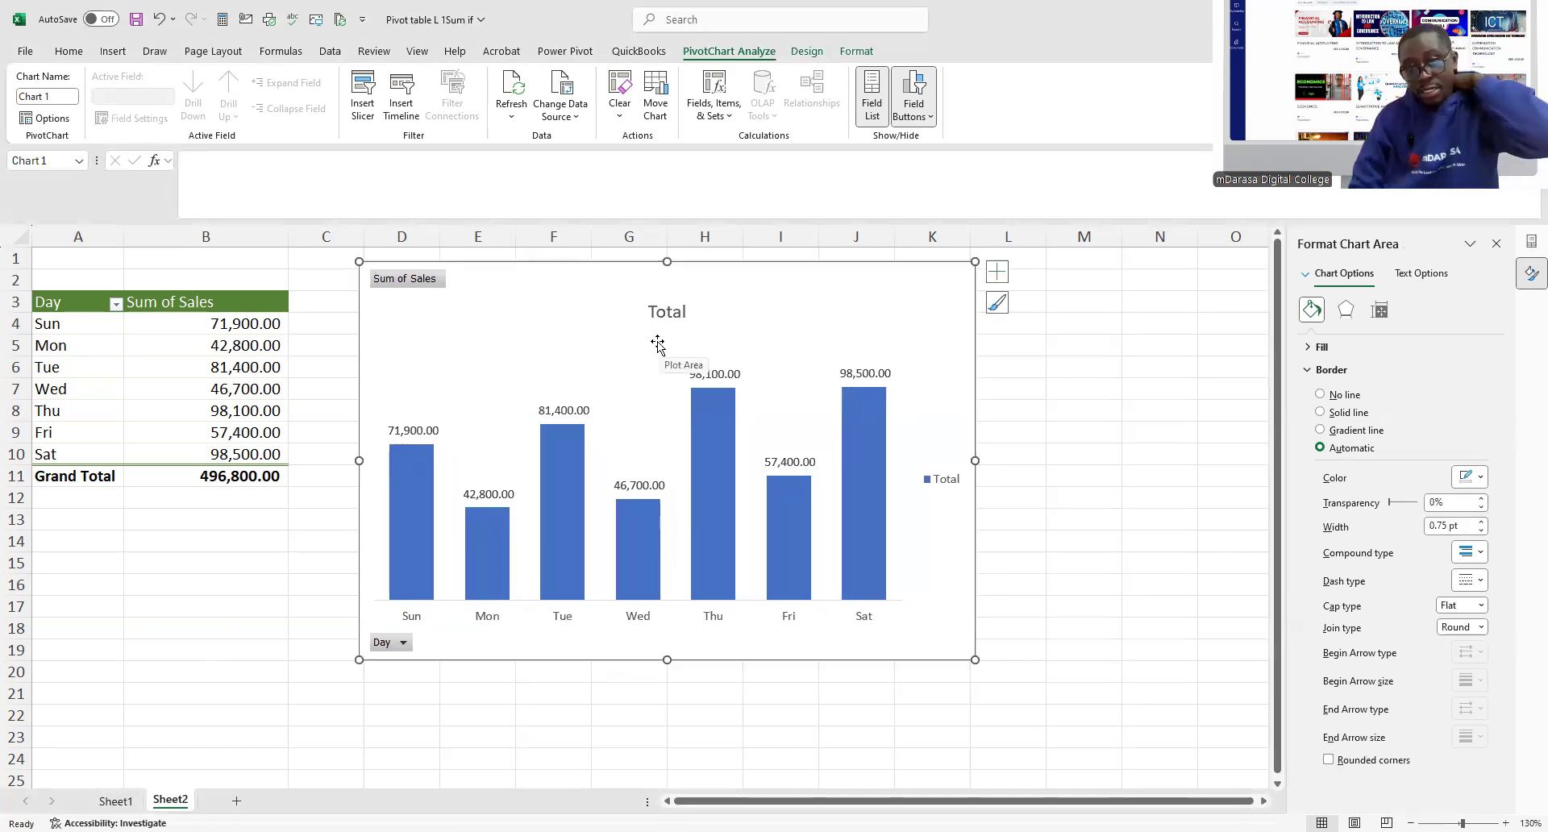
- Replace the chart title with "Daily sales" and deselect the chart
click(668, 314)
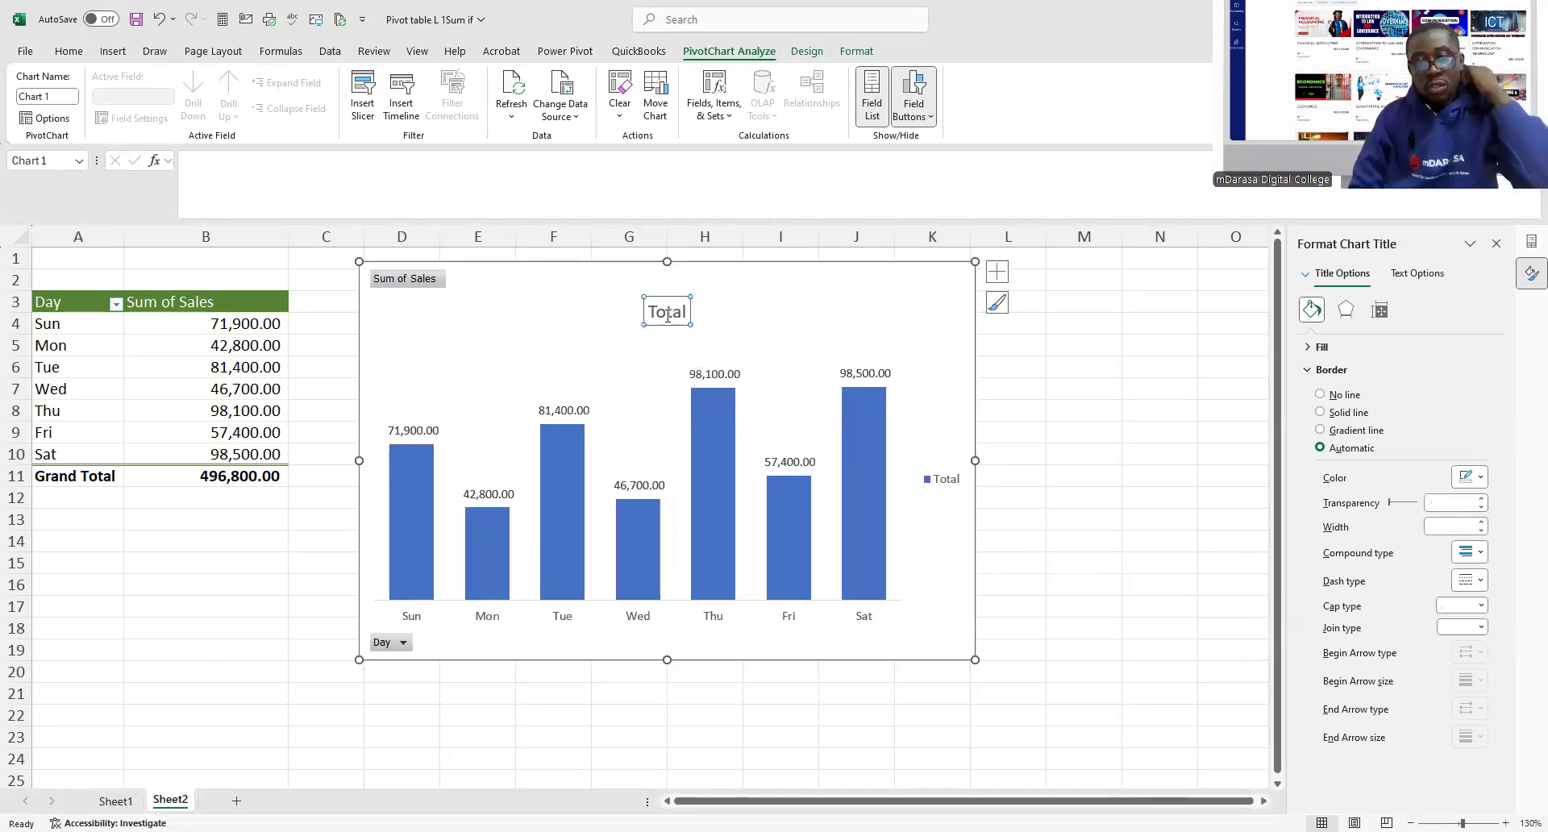
click(682, 311)
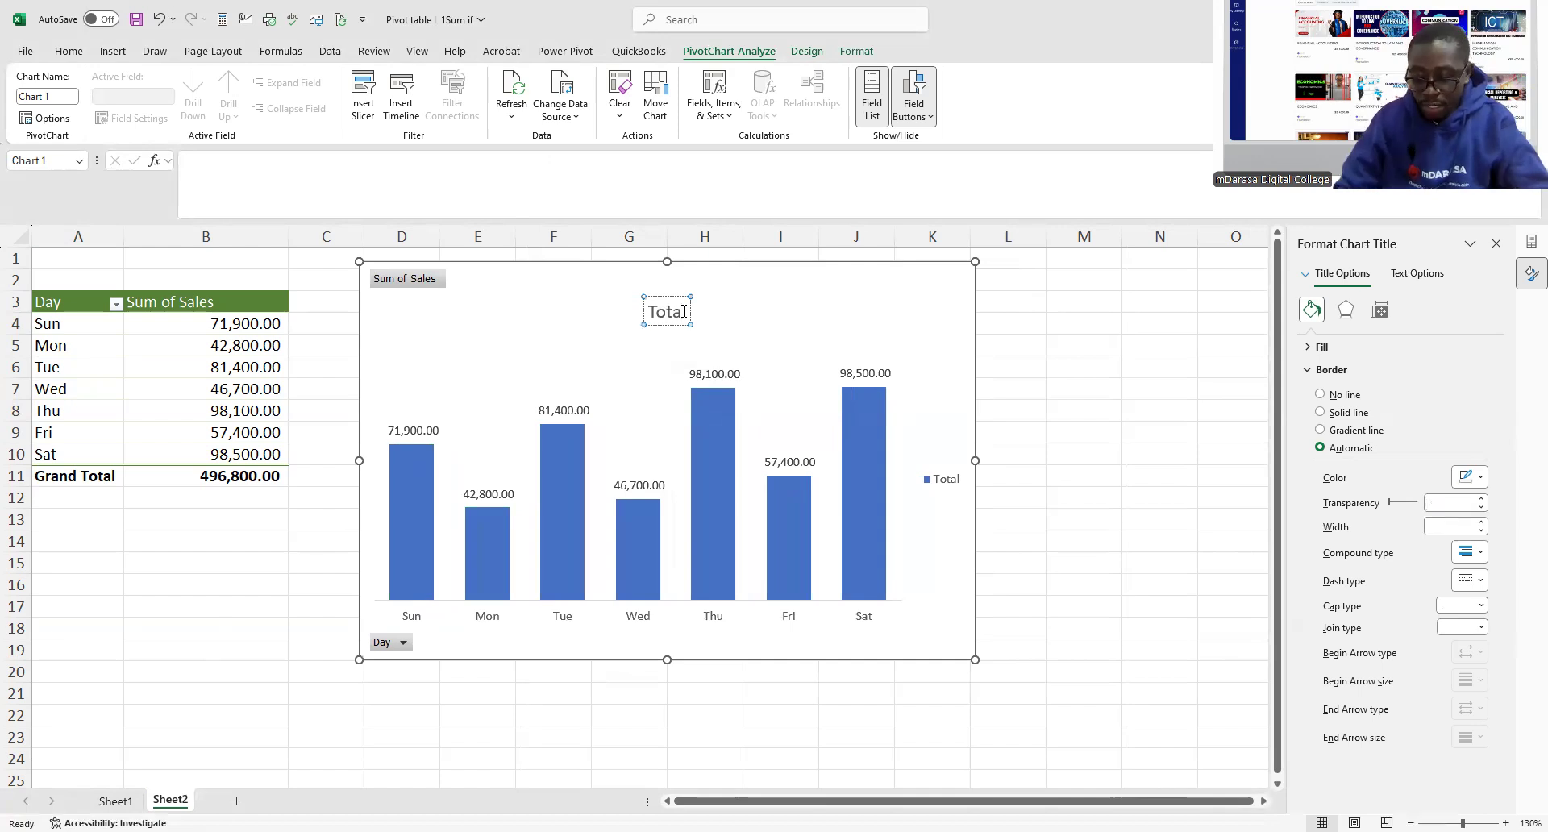
key(BackSpace)
key(BackSpace)
key(BackSpace)
key(BackSpace)
key(BackSpace)
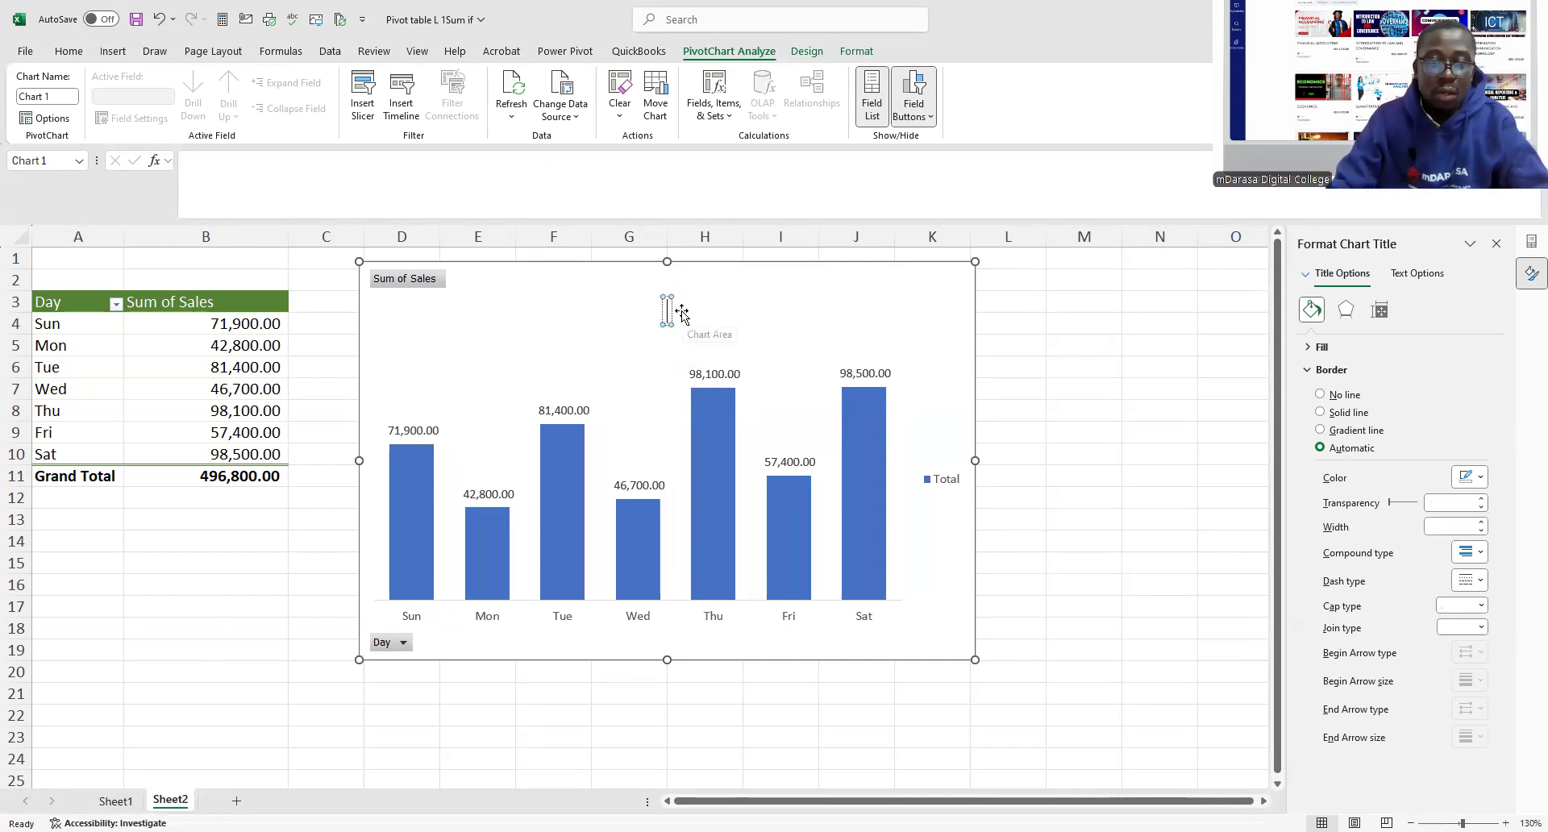
text(Da)
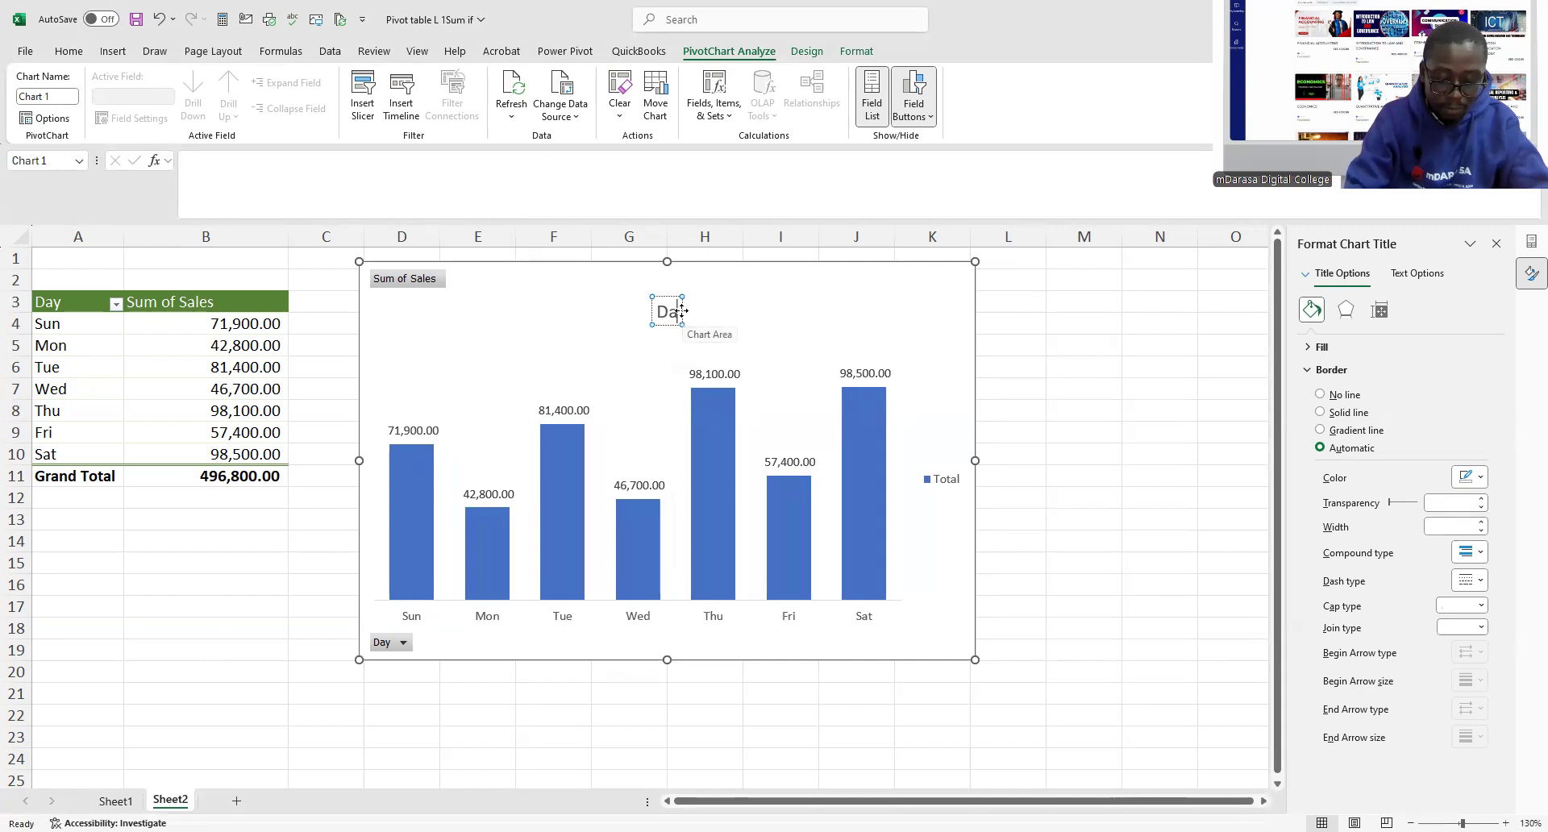
text(ily sales)
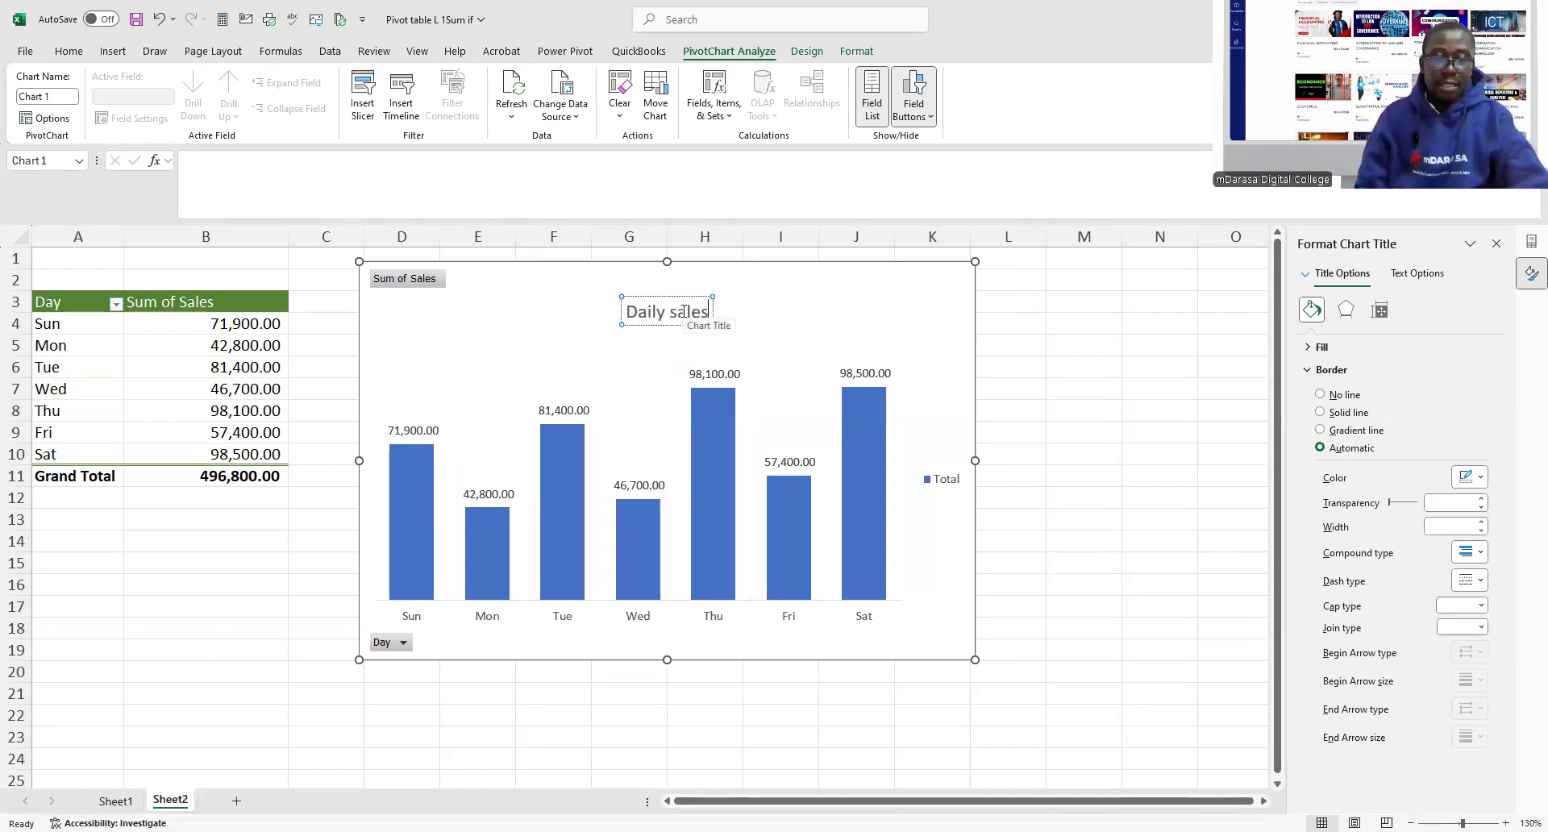
click(243, 535)
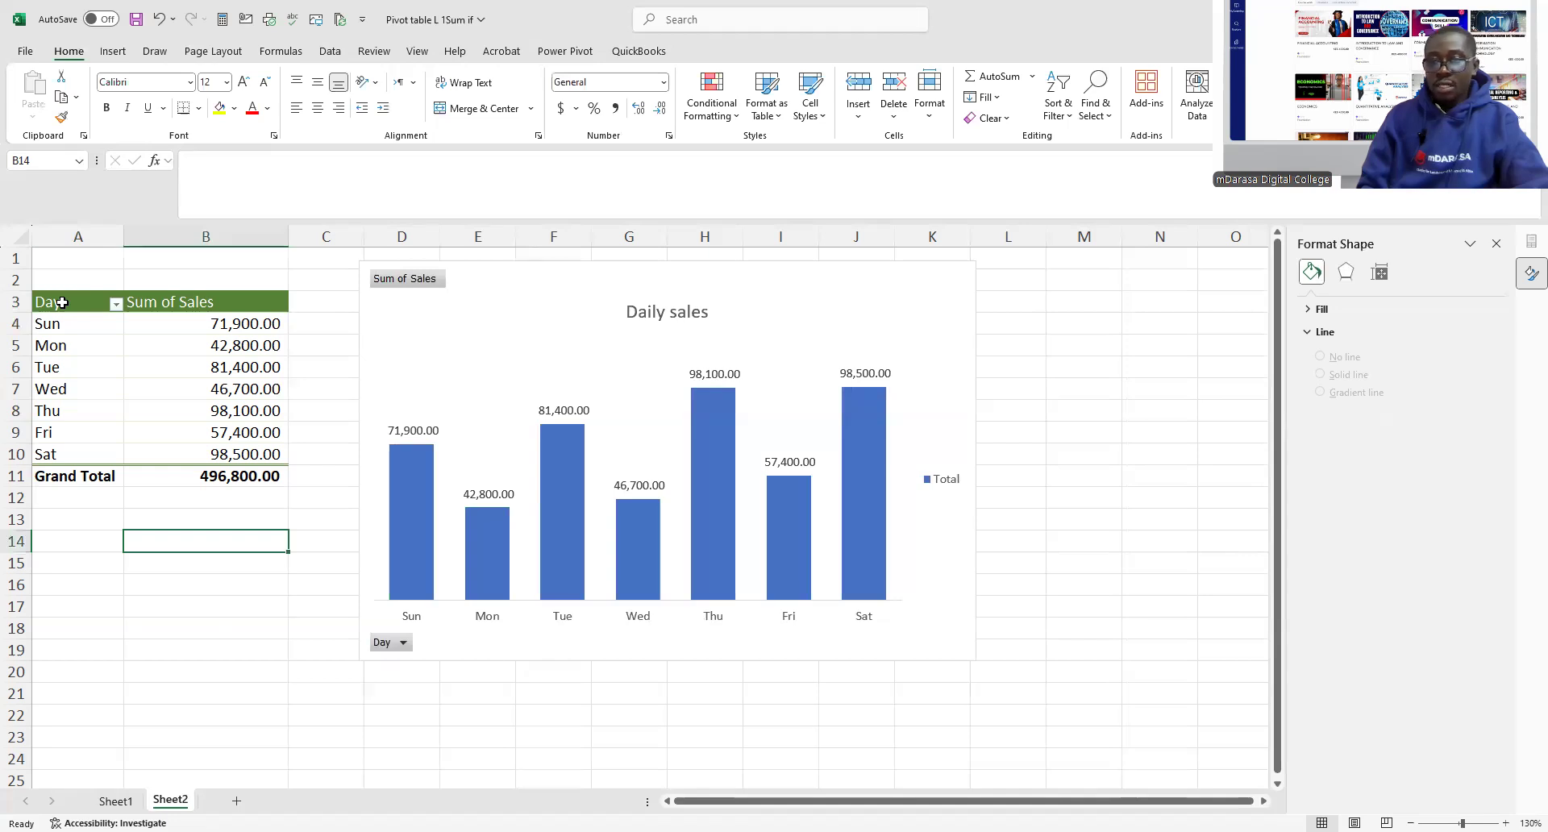
click(1072, 371)
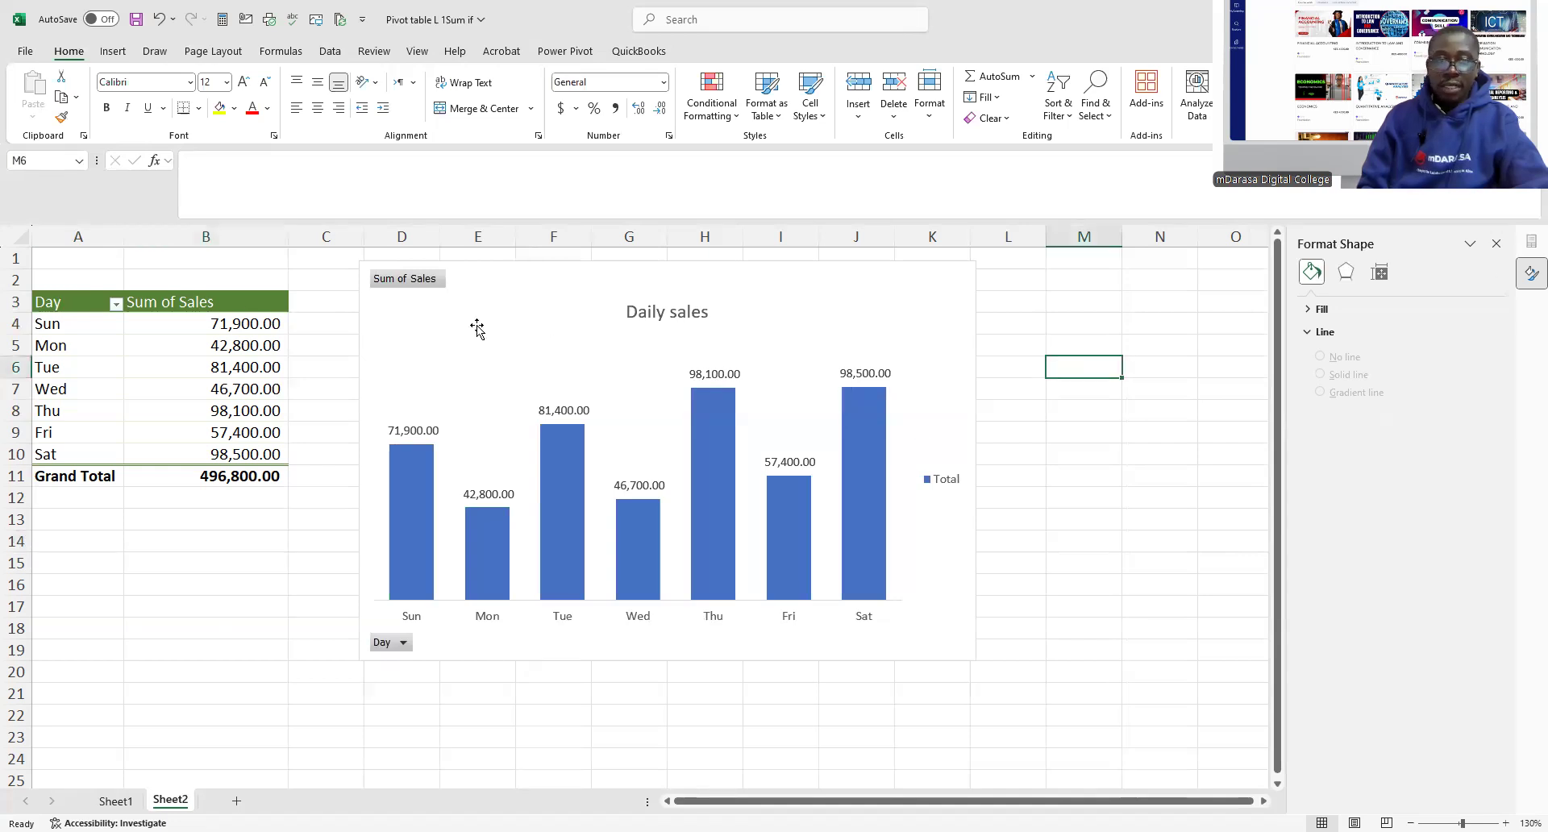
- Select the PivotTable's Day header cell and close the Format Shape pane
click(219, 310)
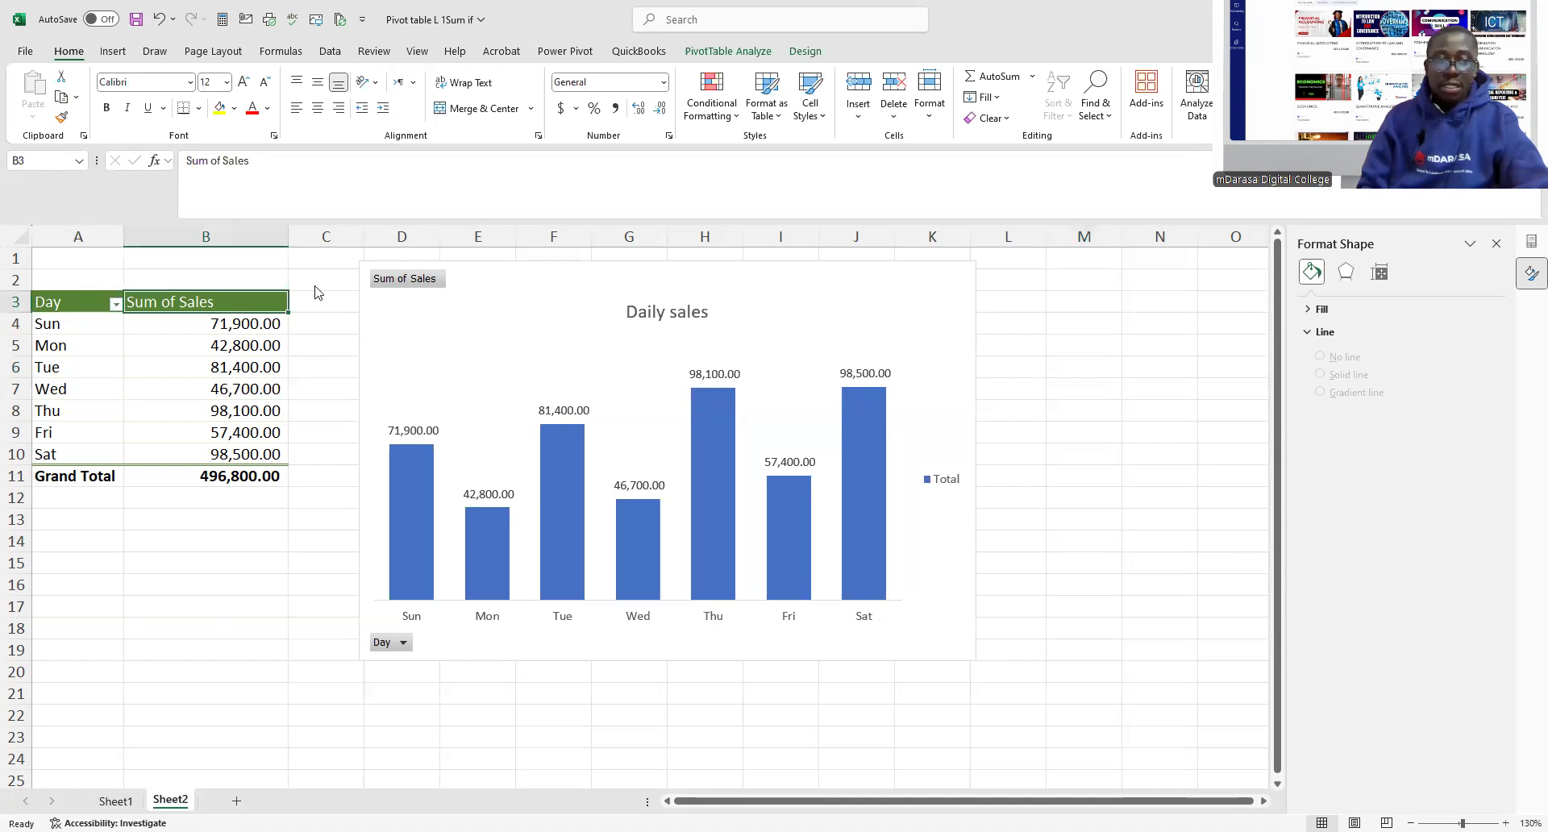
click(81, 312)
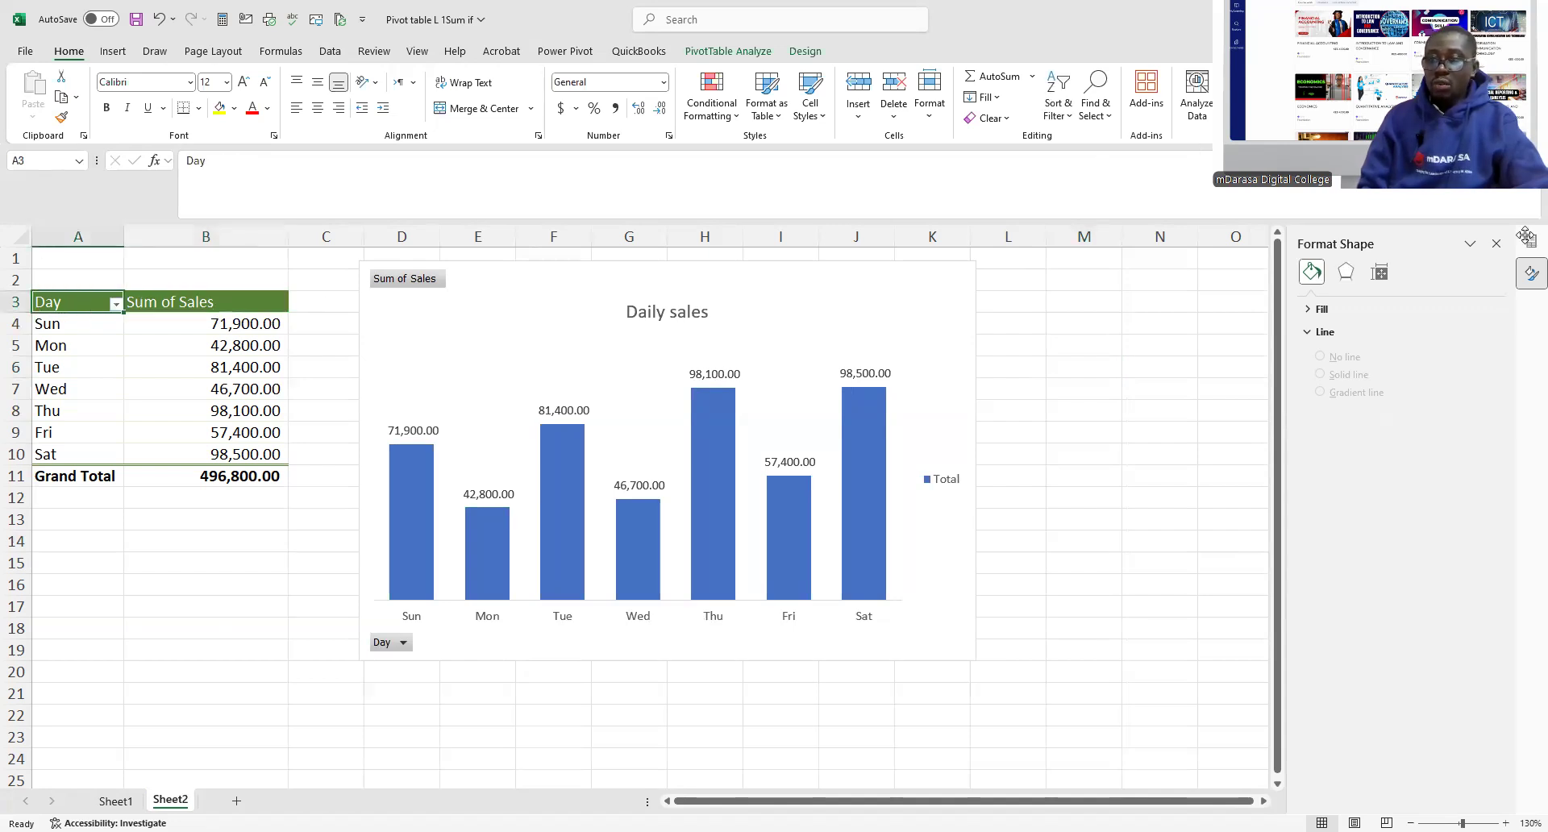
click(1496, 244)
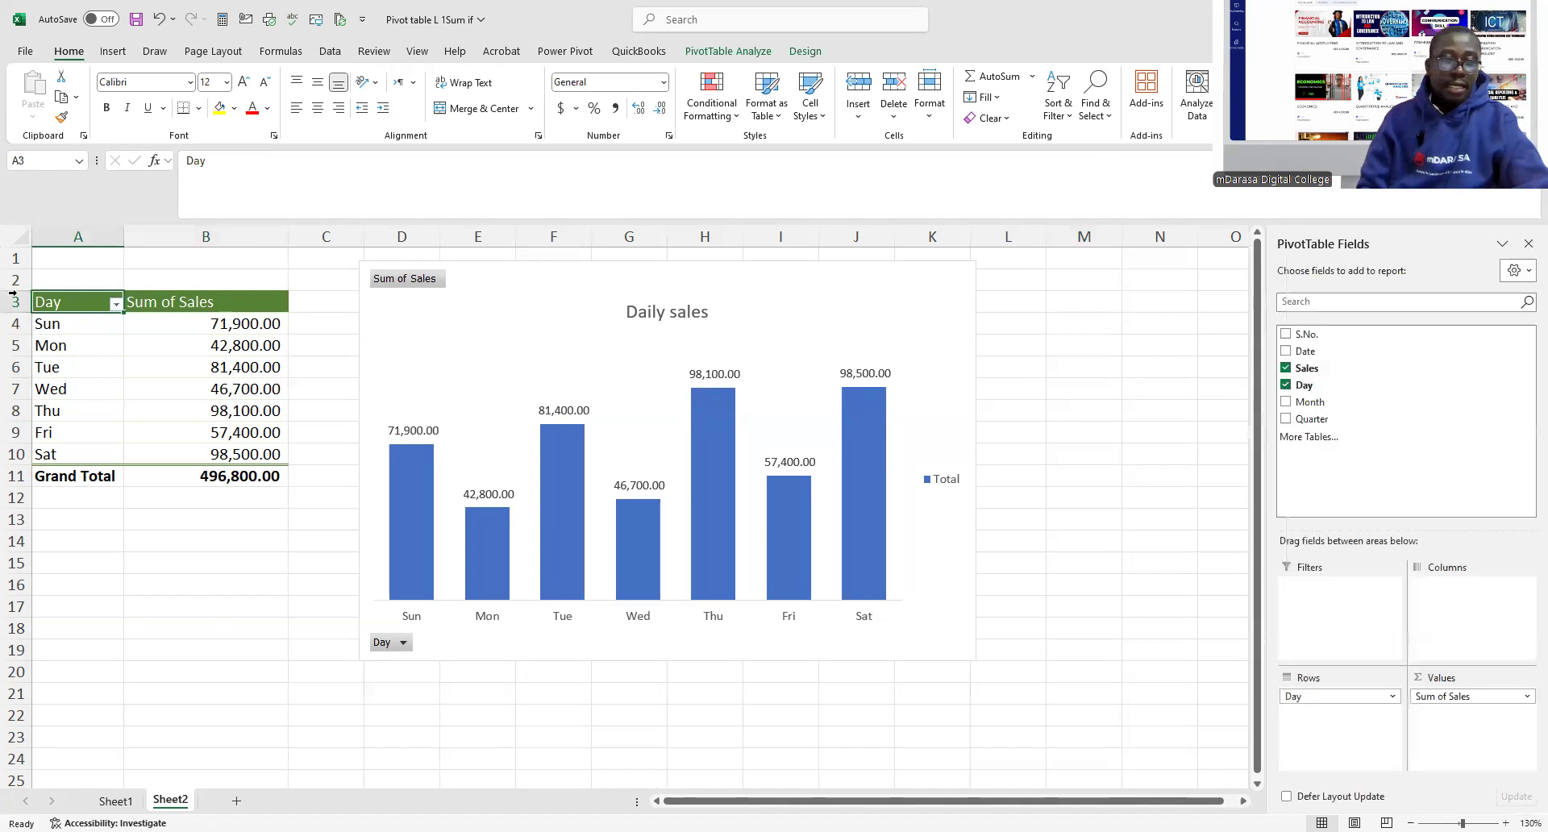
- Copy the PivotTable range A2:B11 into a new worksheet at cell A1 and select a value in the pasted PivotTable
drag(61, 274, 246, 492)
key(ctrl+c)
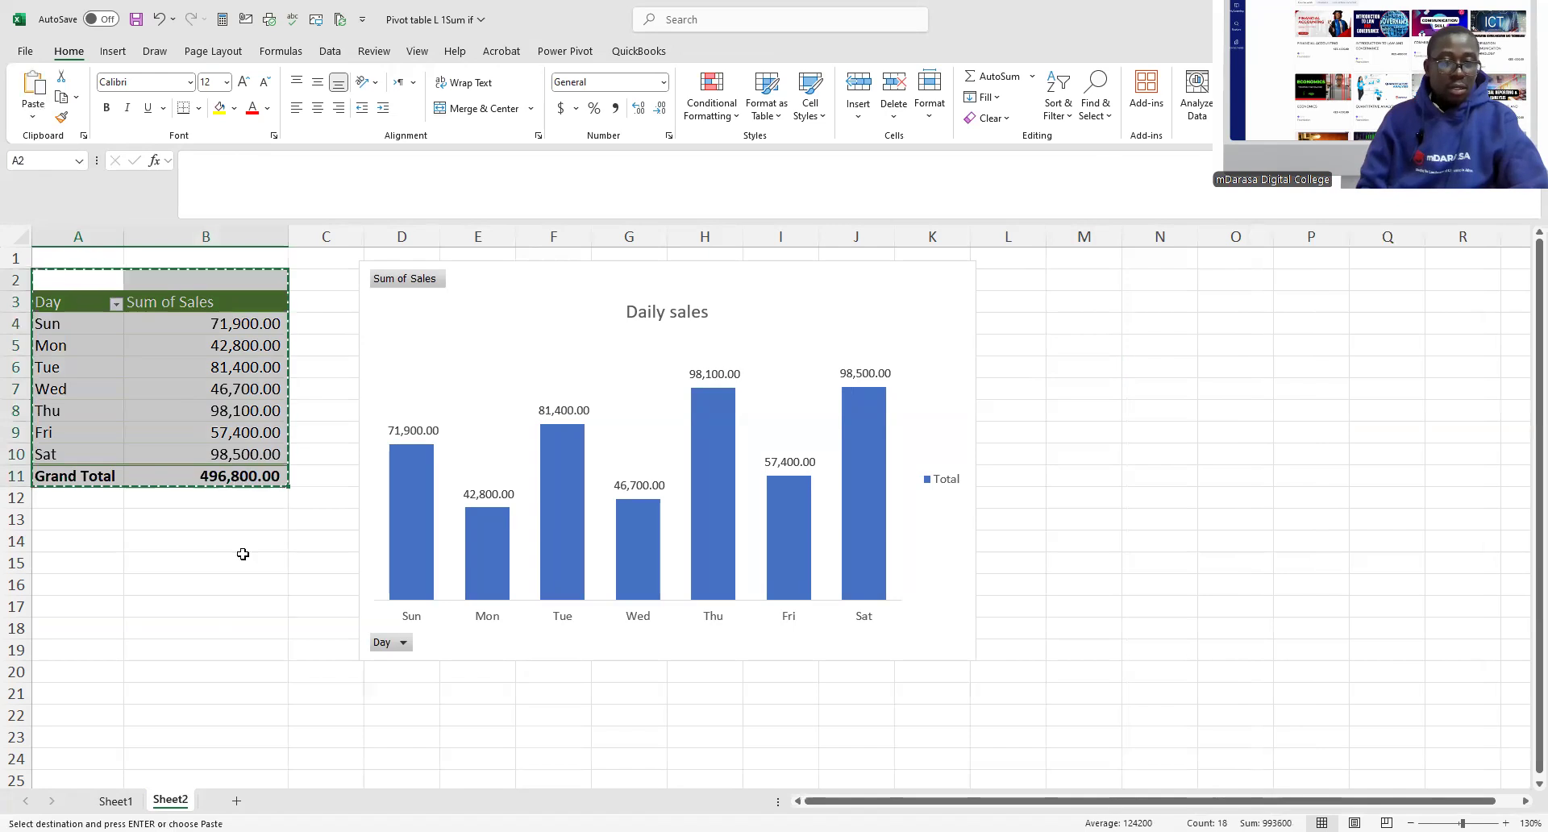
click(236, 800)
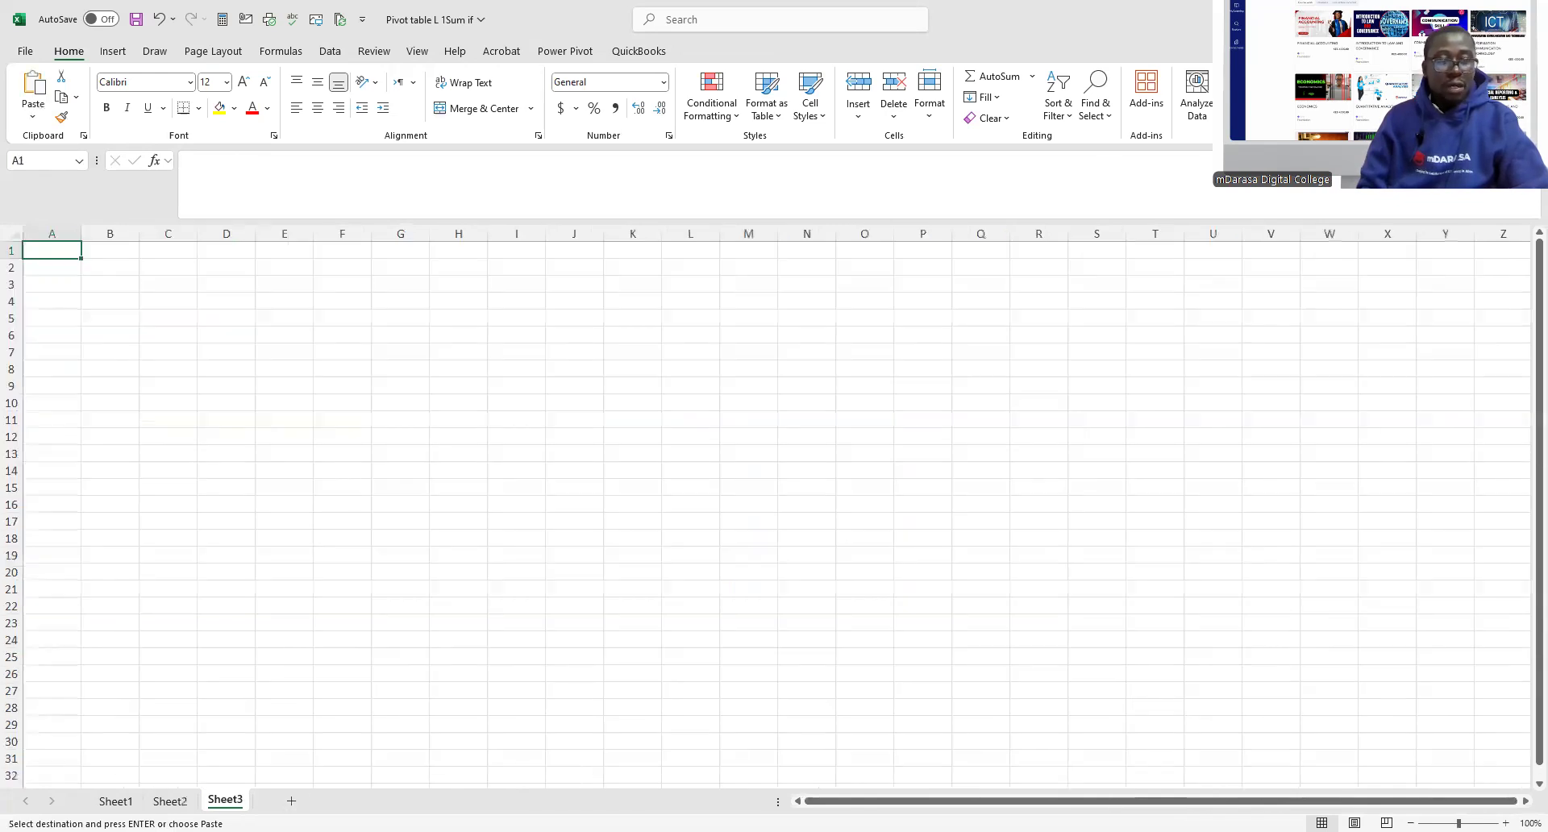
key(ctrl+v)
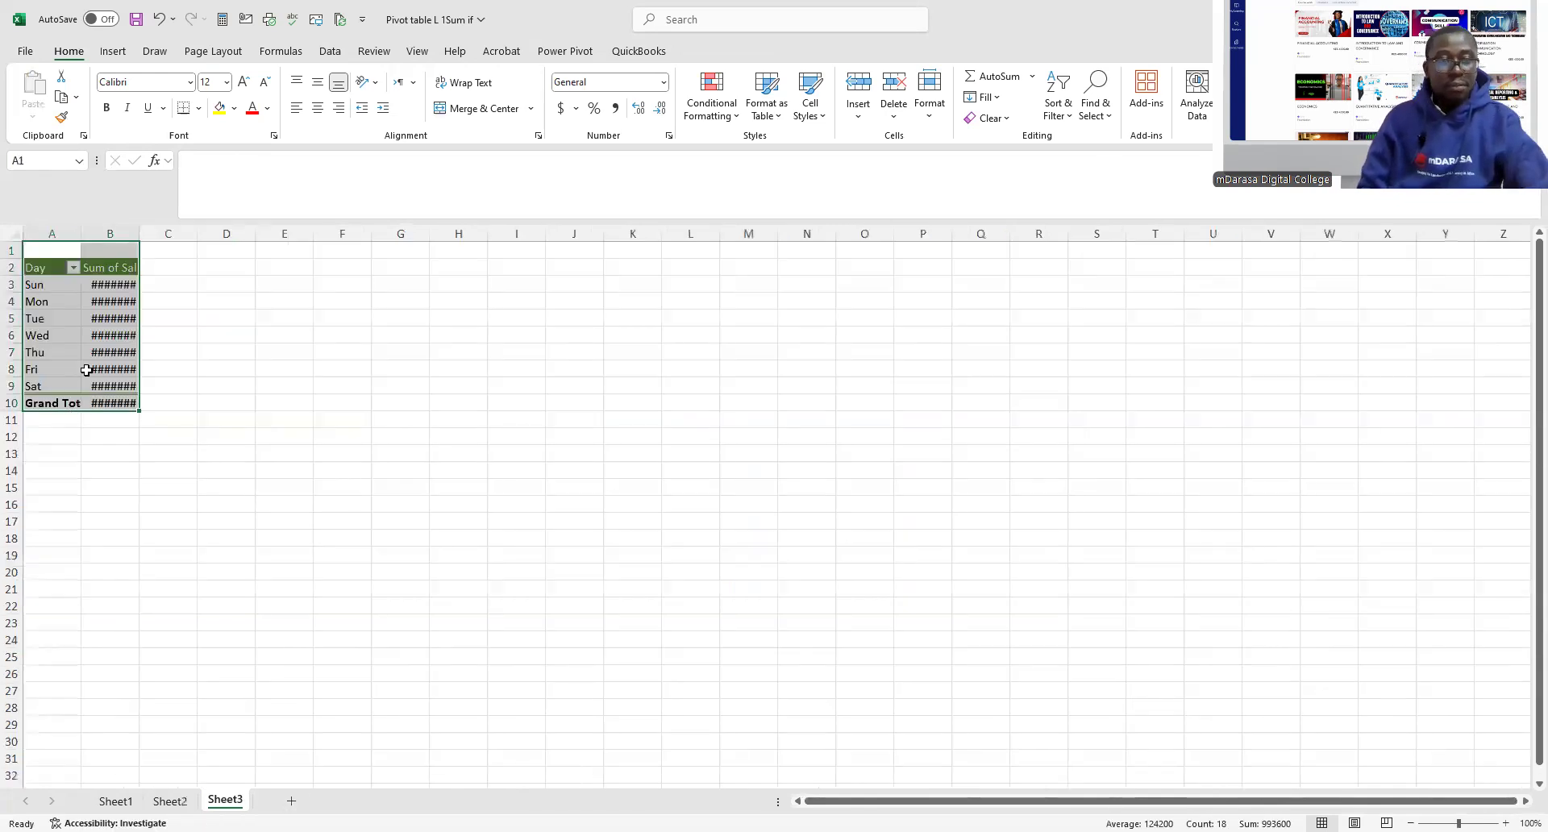
click(117, 289)
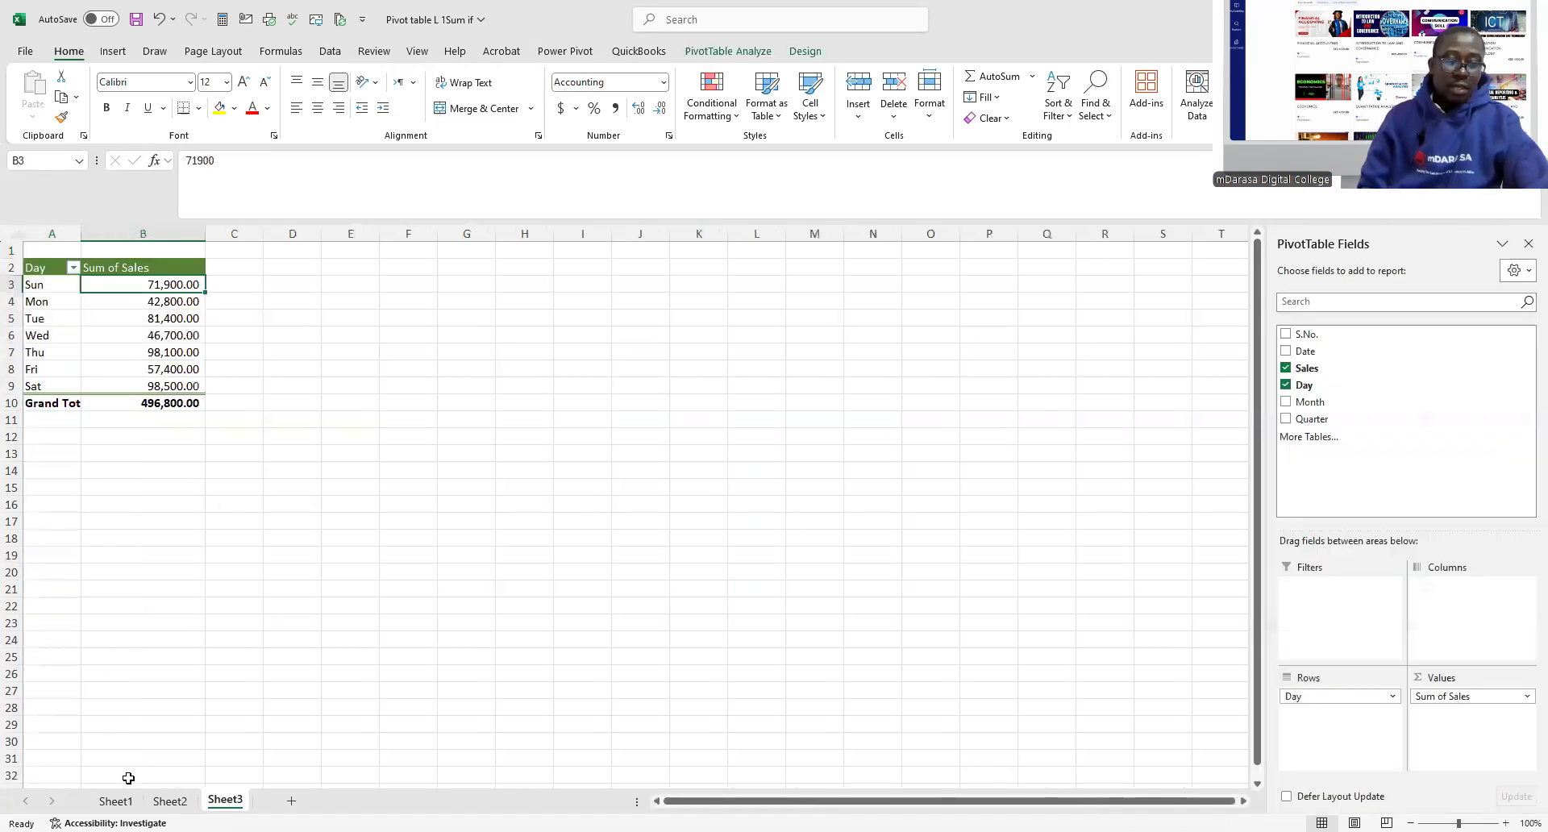
- Rename Sheet2, which holds the daily PivotTable and chart, as "D.Sales"
click(170, 801)
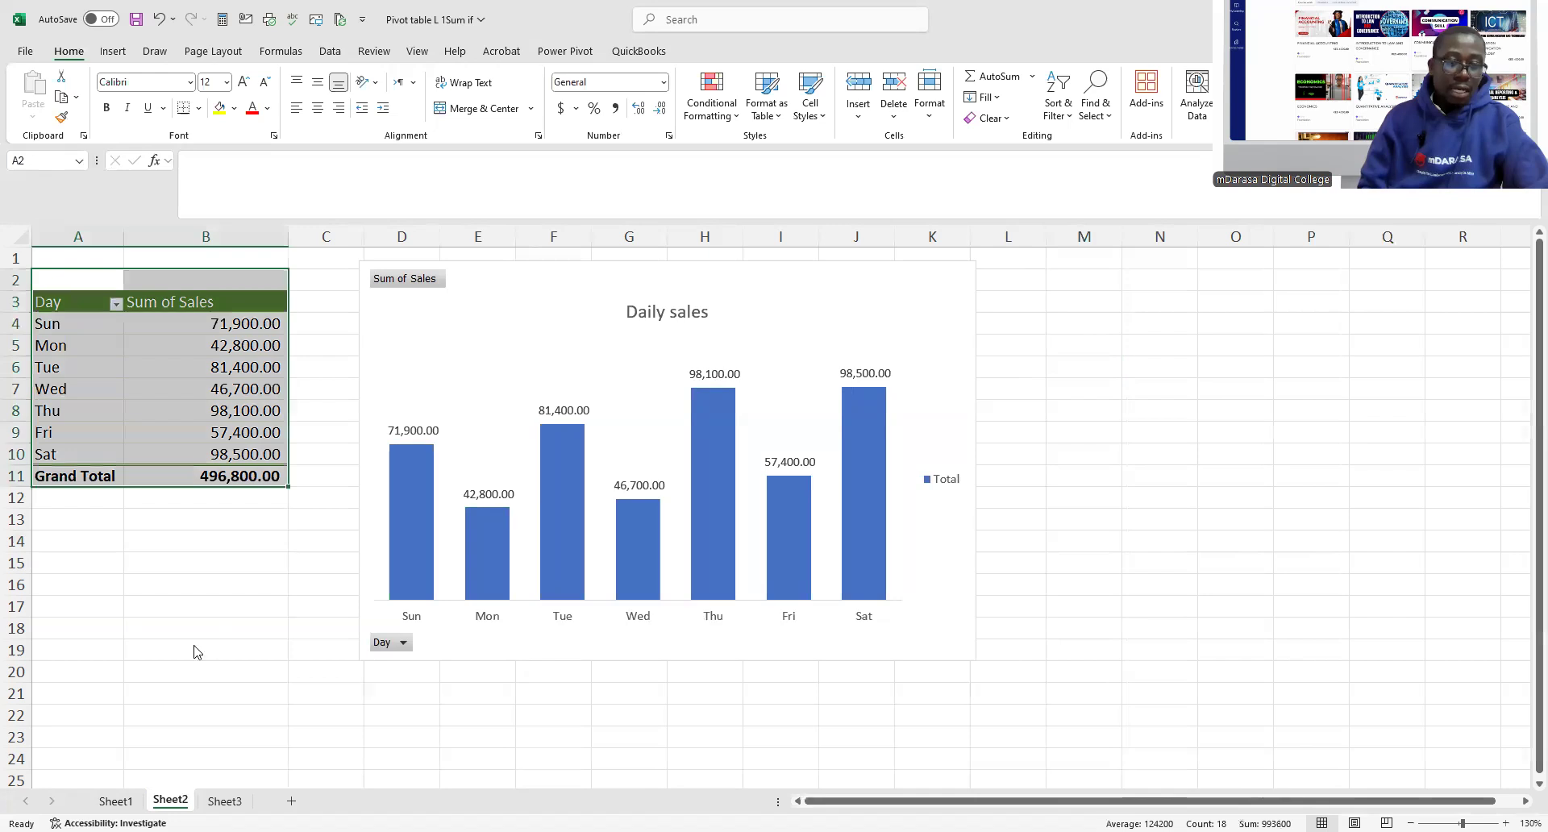
right_click(167, 800)
click(216, 606)
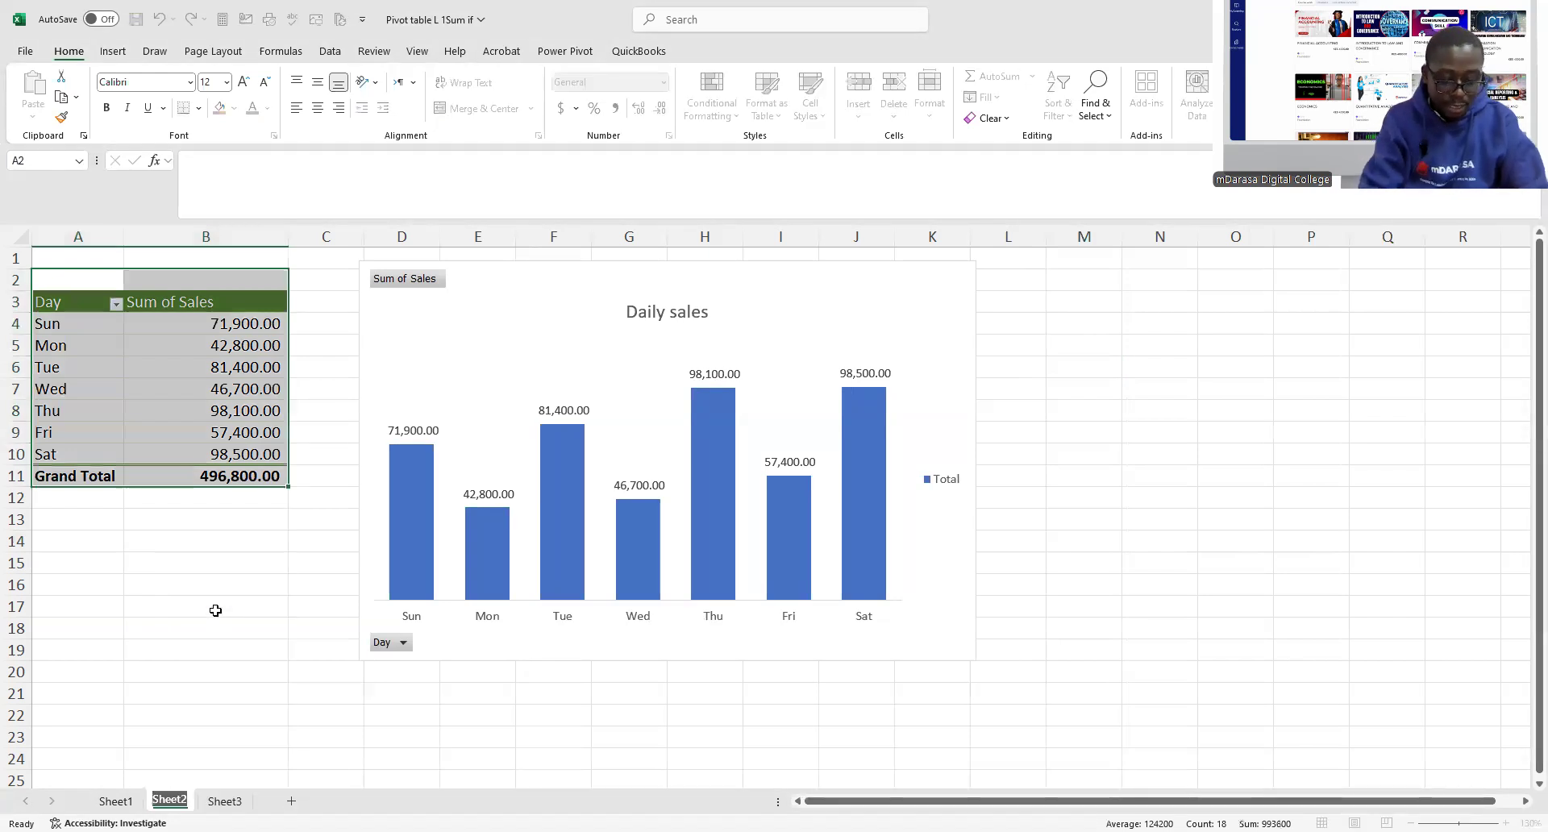
text(D.)
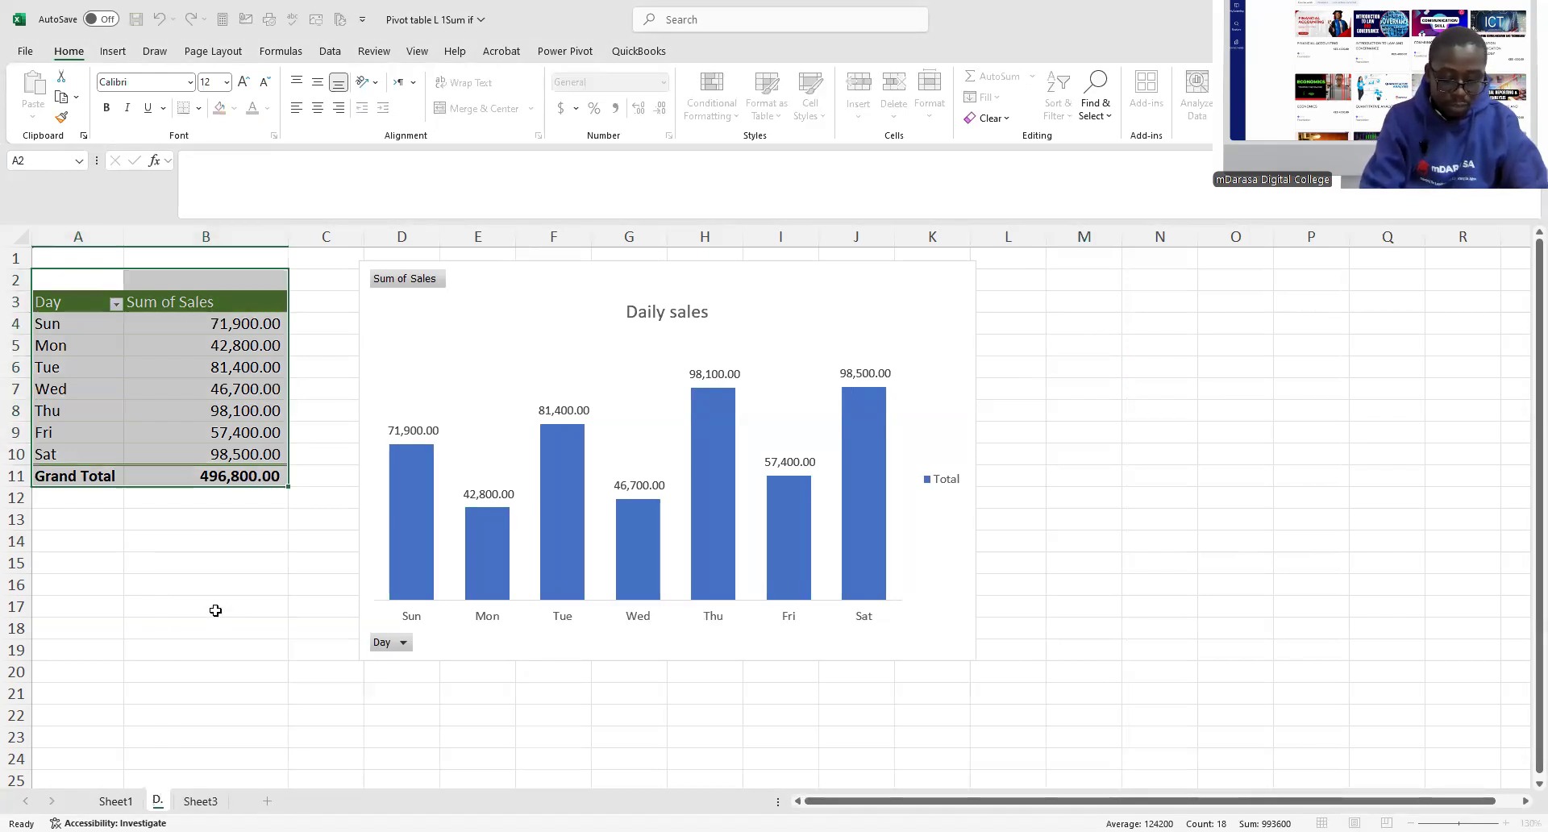
text(Sales)
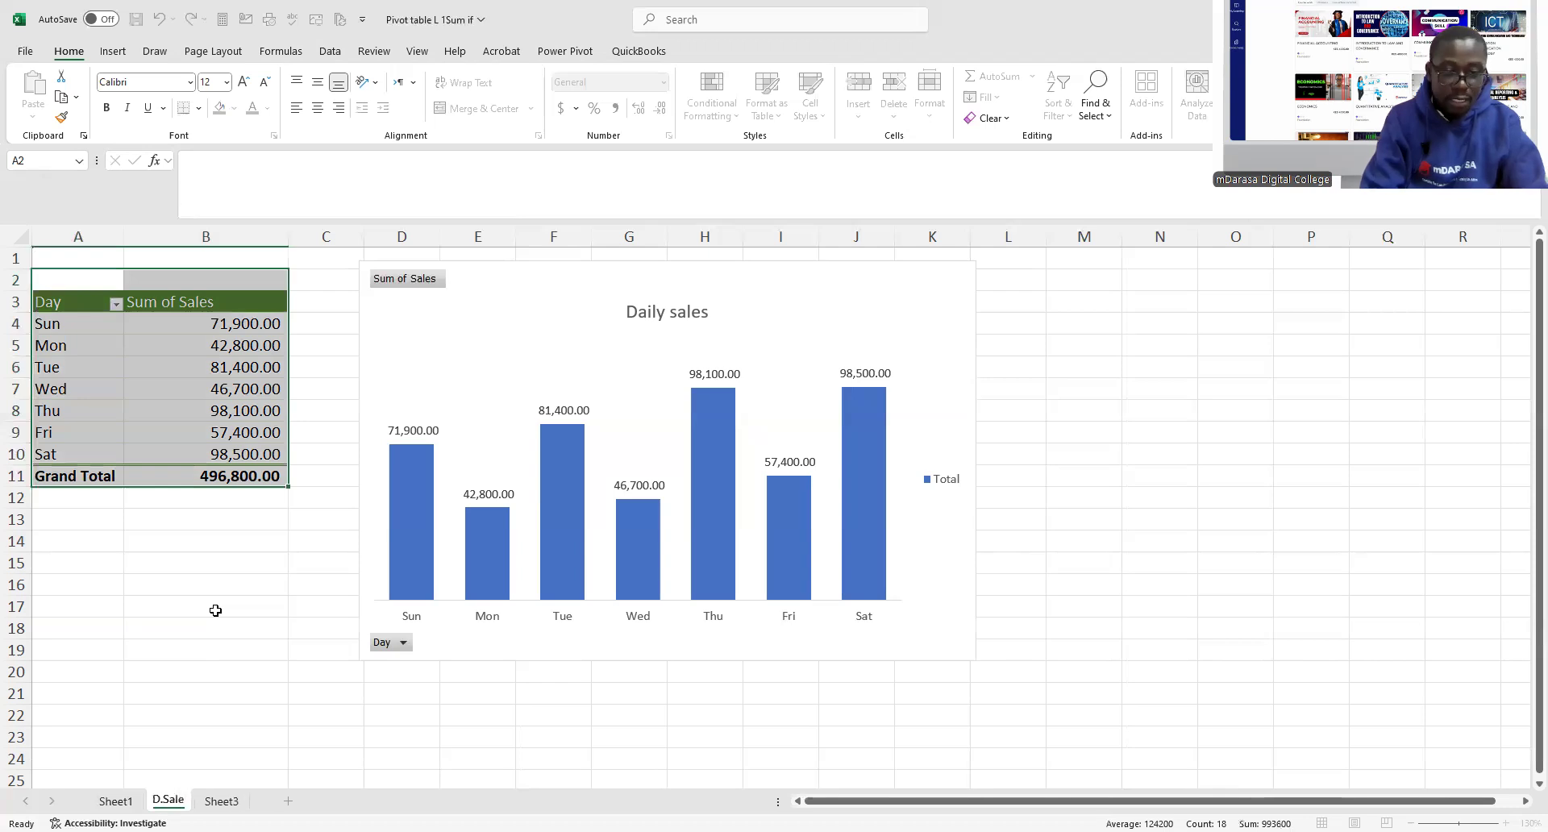
click(216, 610)
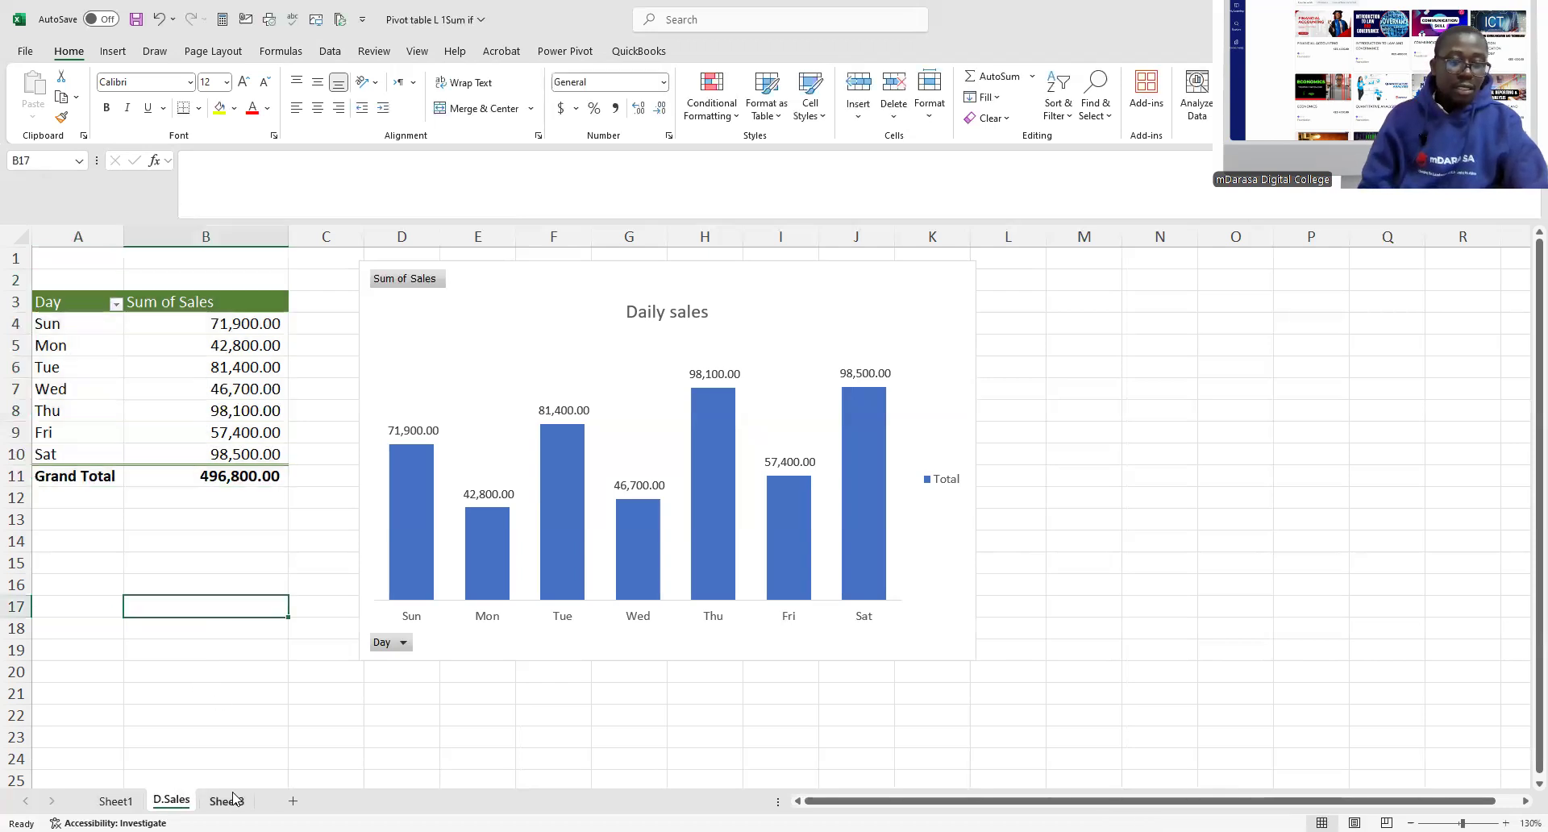
- Rename Sheet3, which holds the copied PivotTable, as "Monthly sales"
click(233, 798)
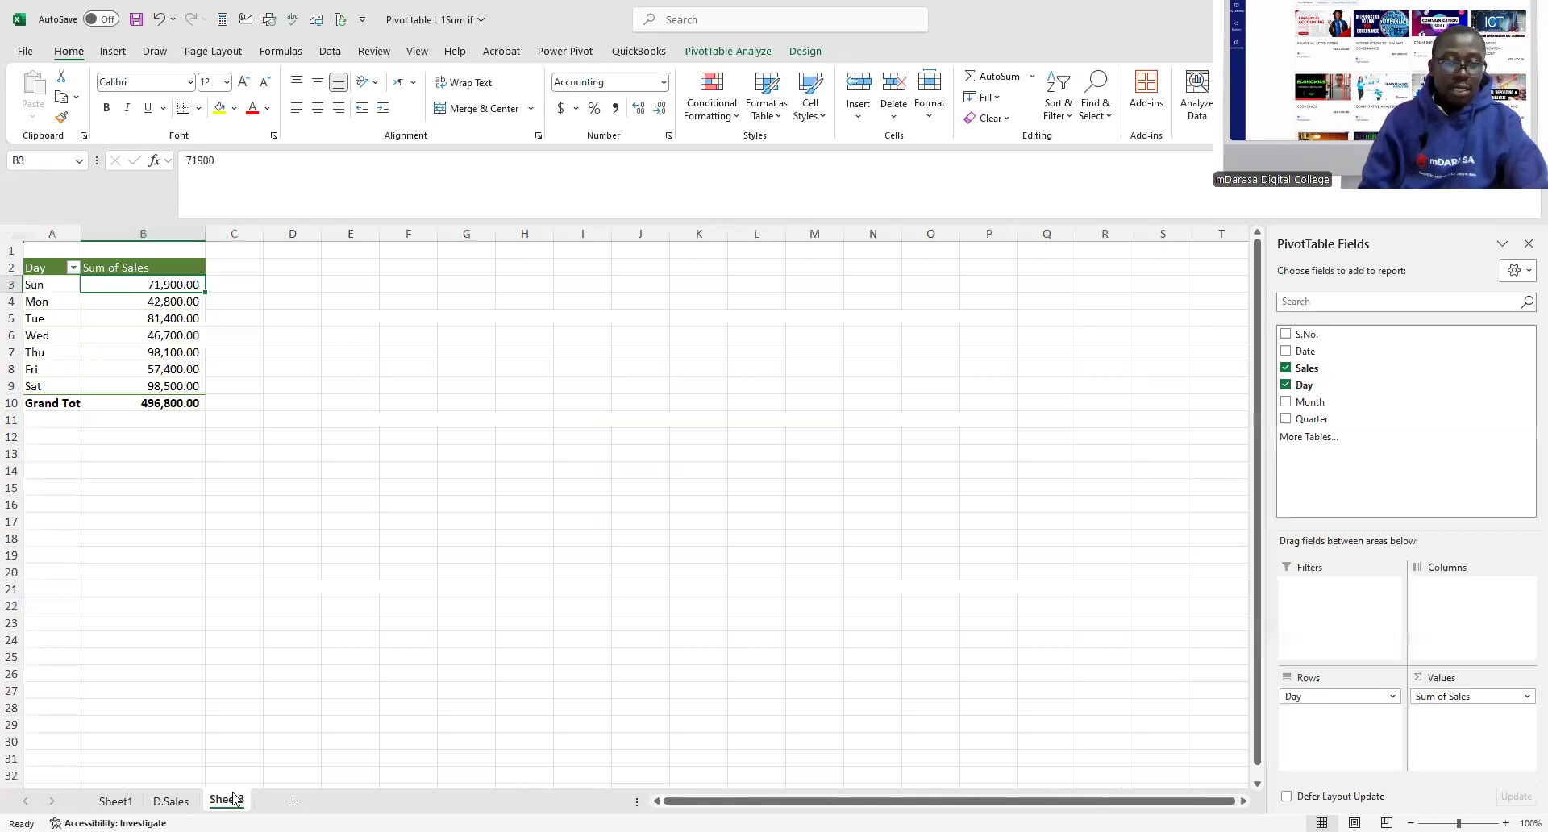
right_click(233, 799)
click(298, 588)
text(Monthly sales)
click(298, 588)
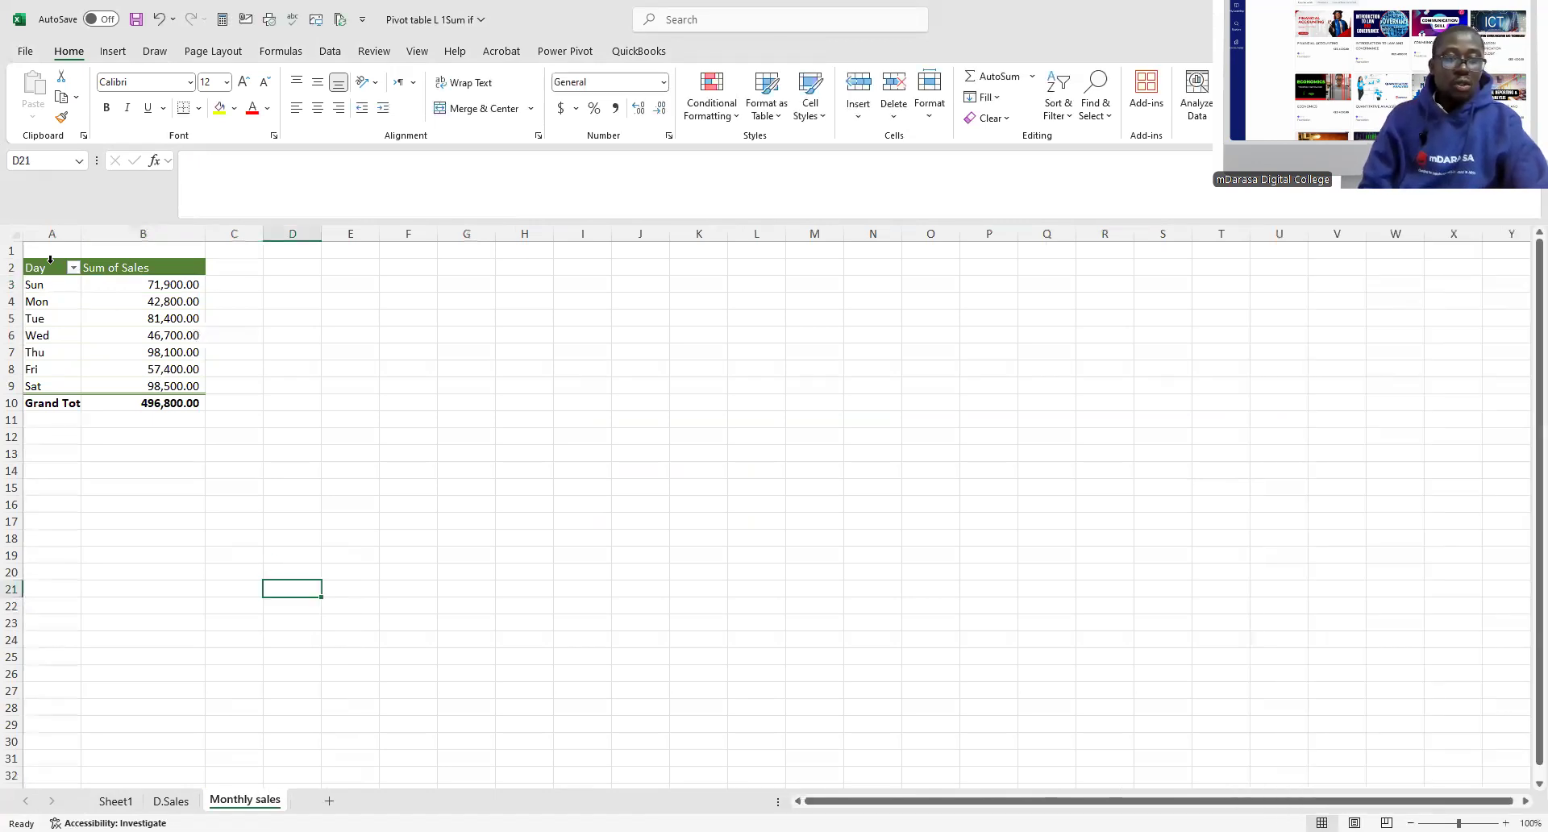
- Replace the Day field with Month in the rows of the PivotTable on the Monthly sales sheet
click(50, 266)
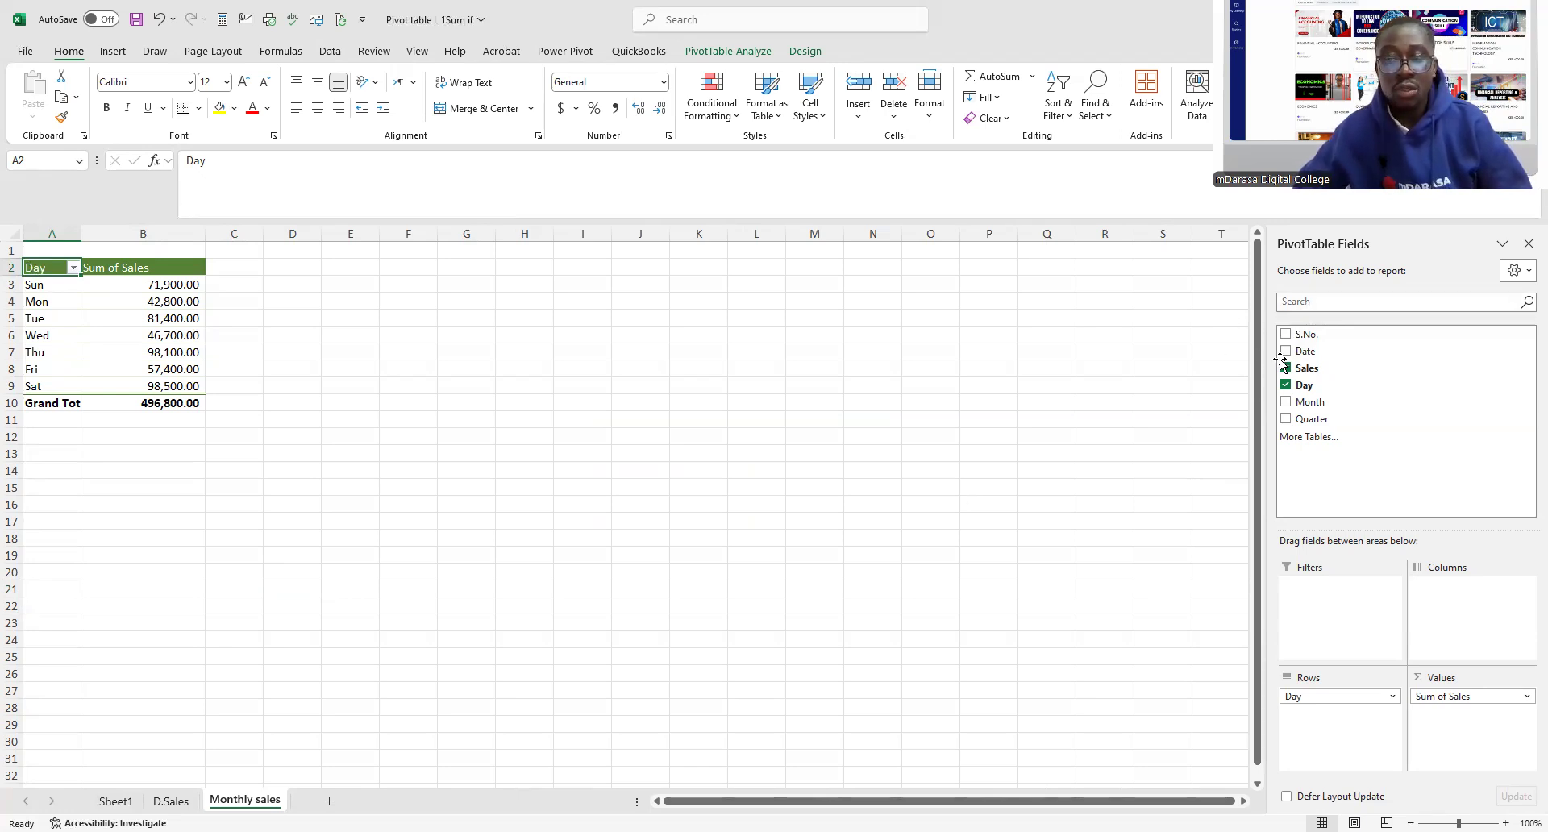
click(1286, 386)
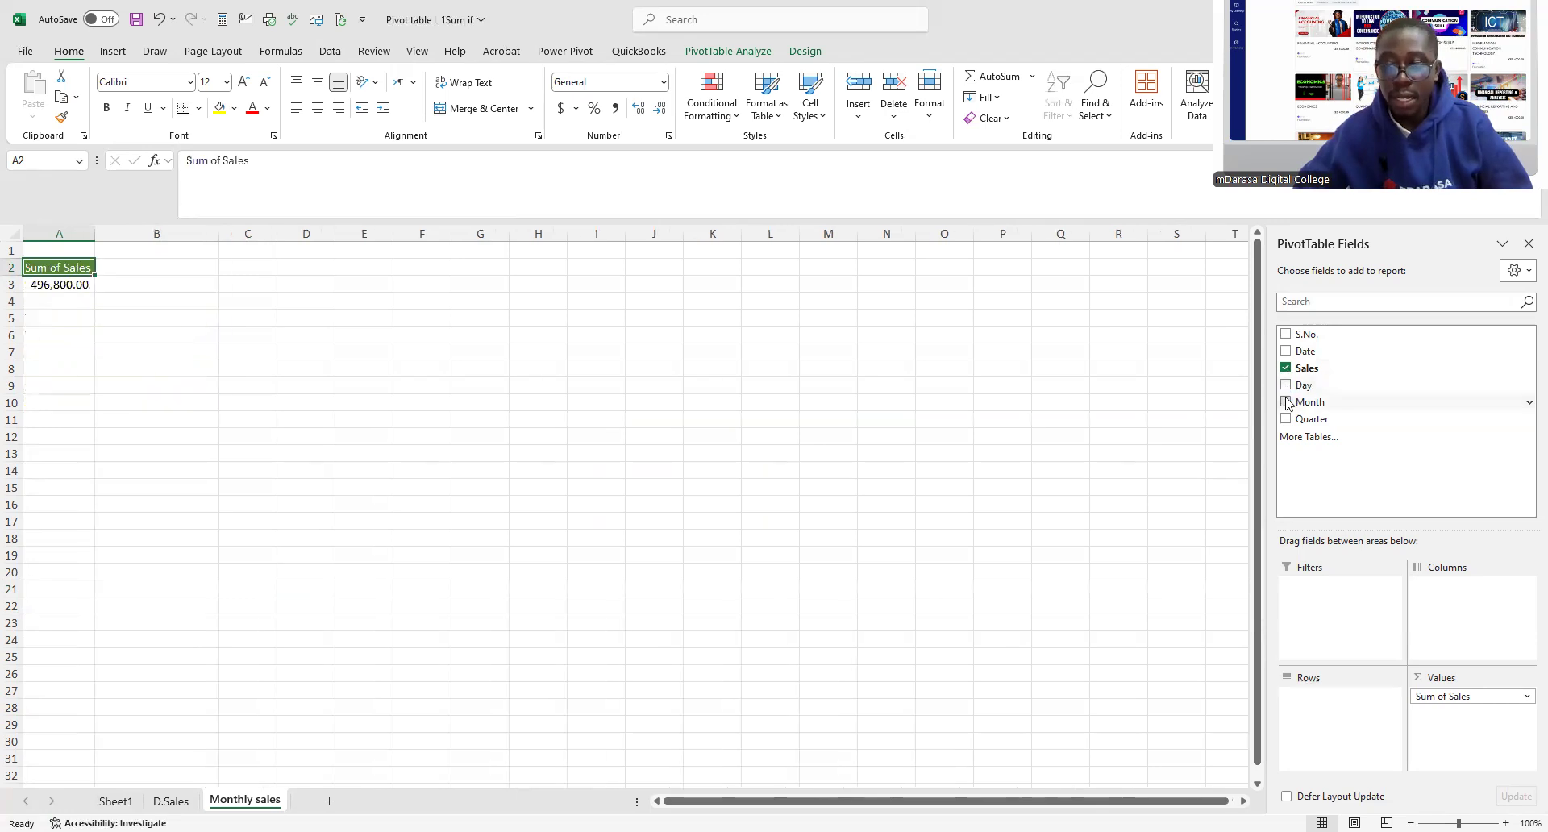
click(1286, 402)
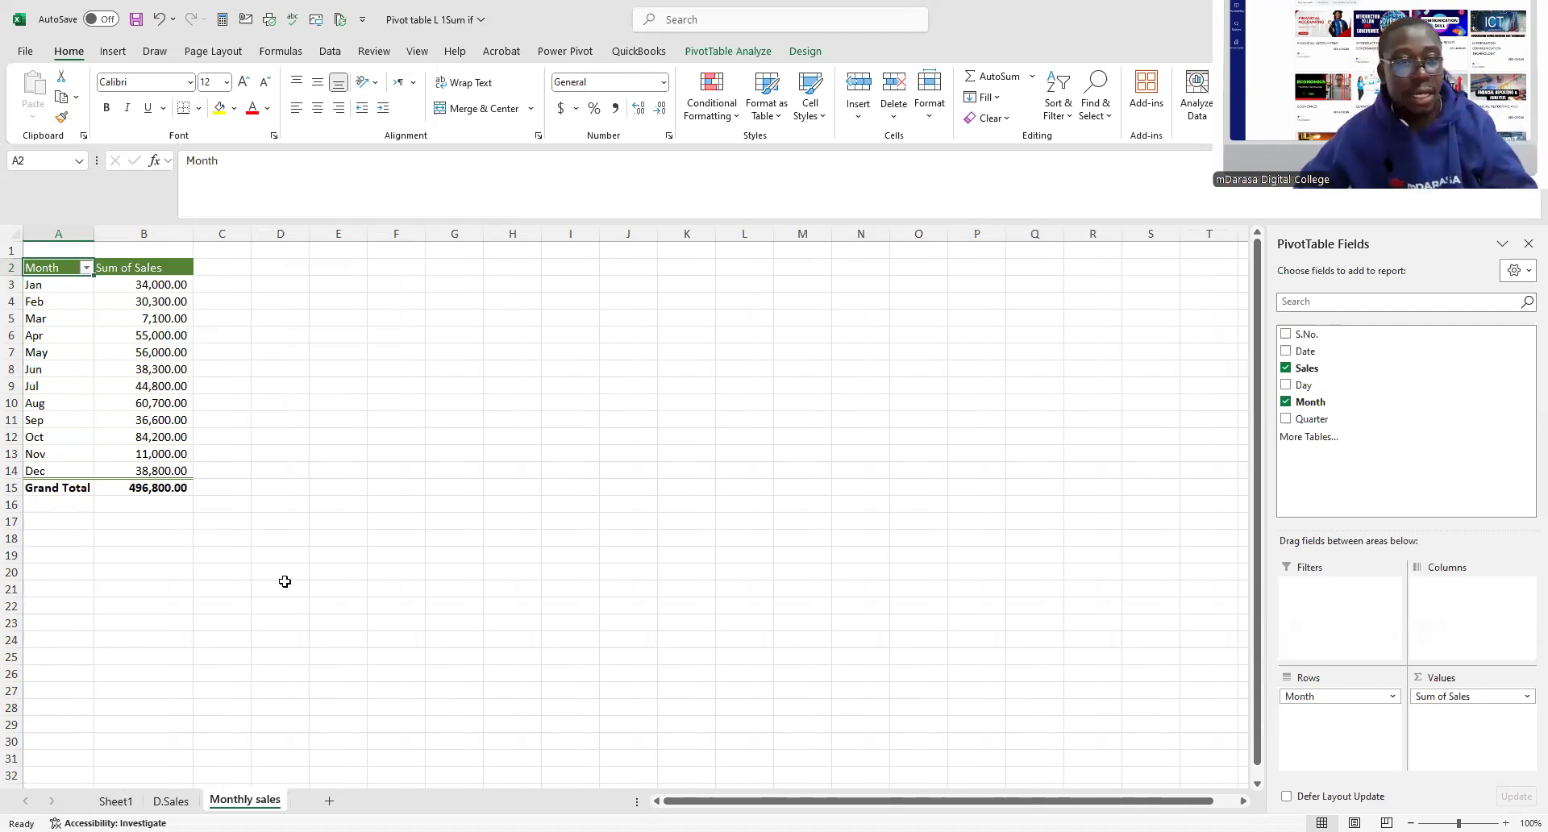
- Insert a Clustered Bar PivotChart based on the monthly PivotTable
click(122, 267)
click(113, 51)
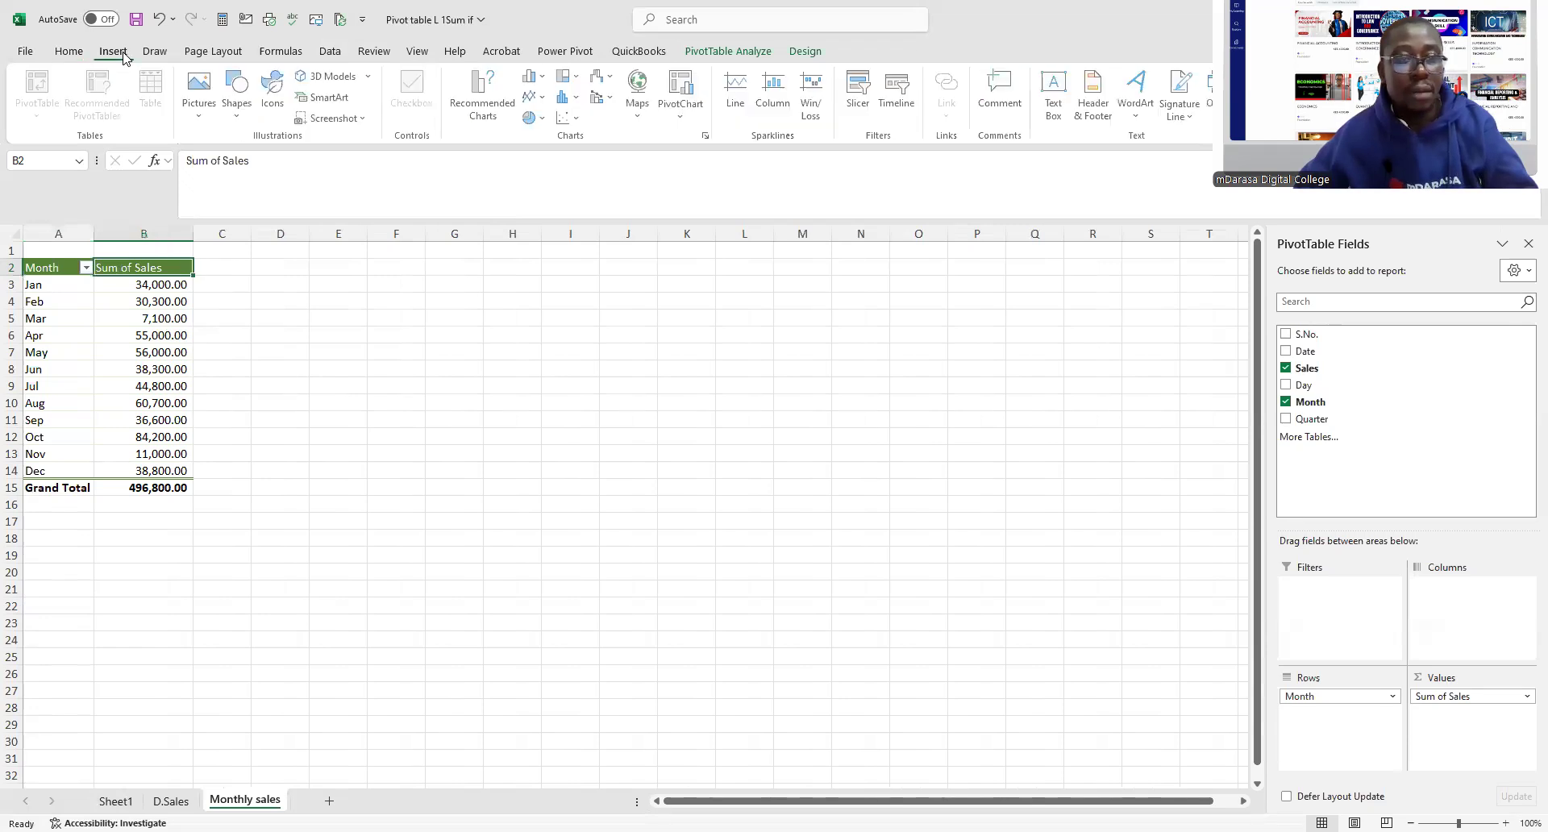
click(683, 115)
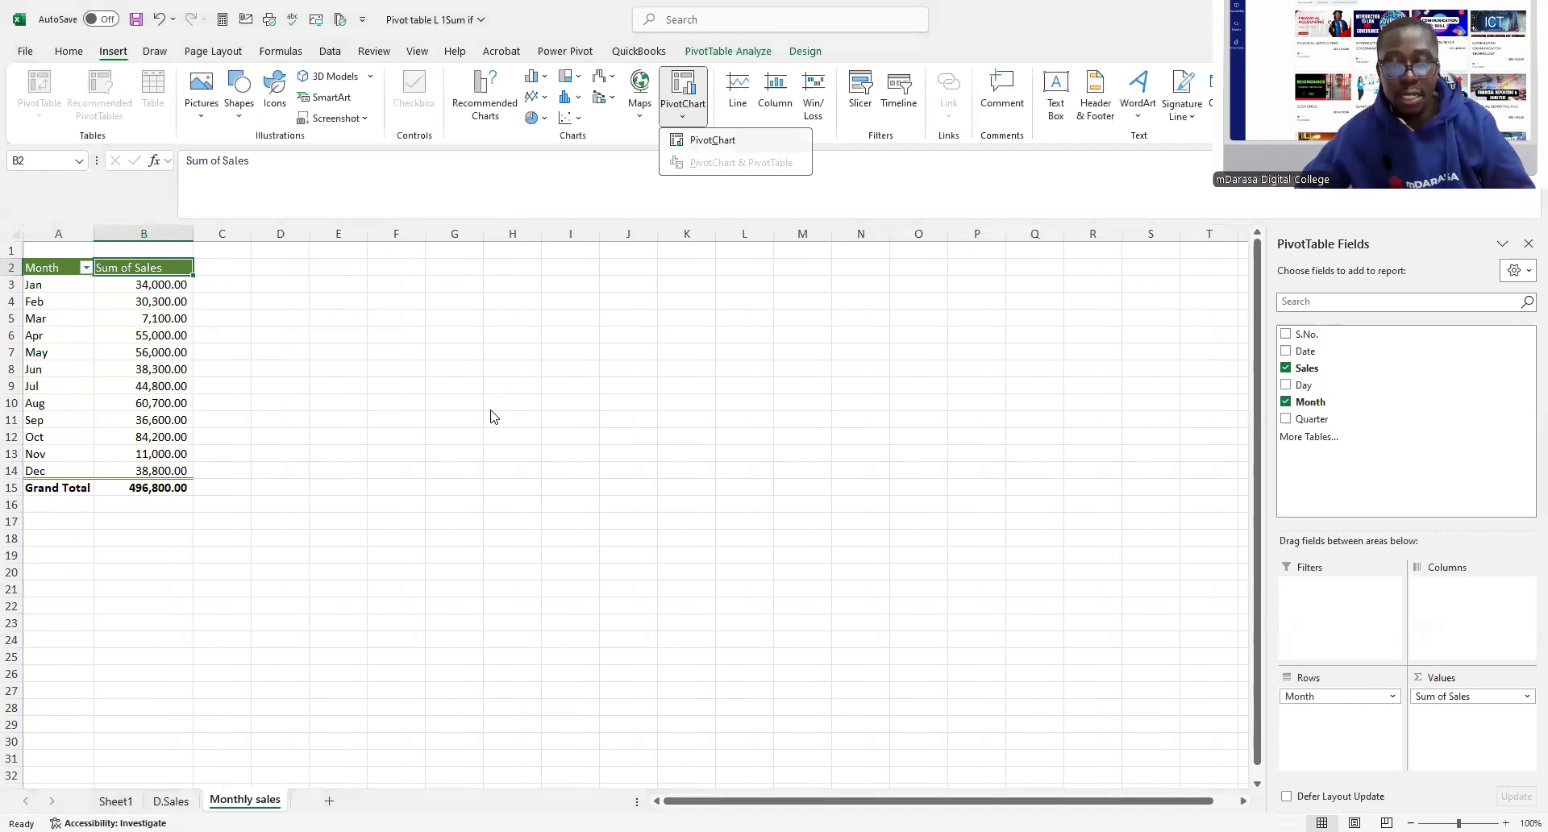
key(c)
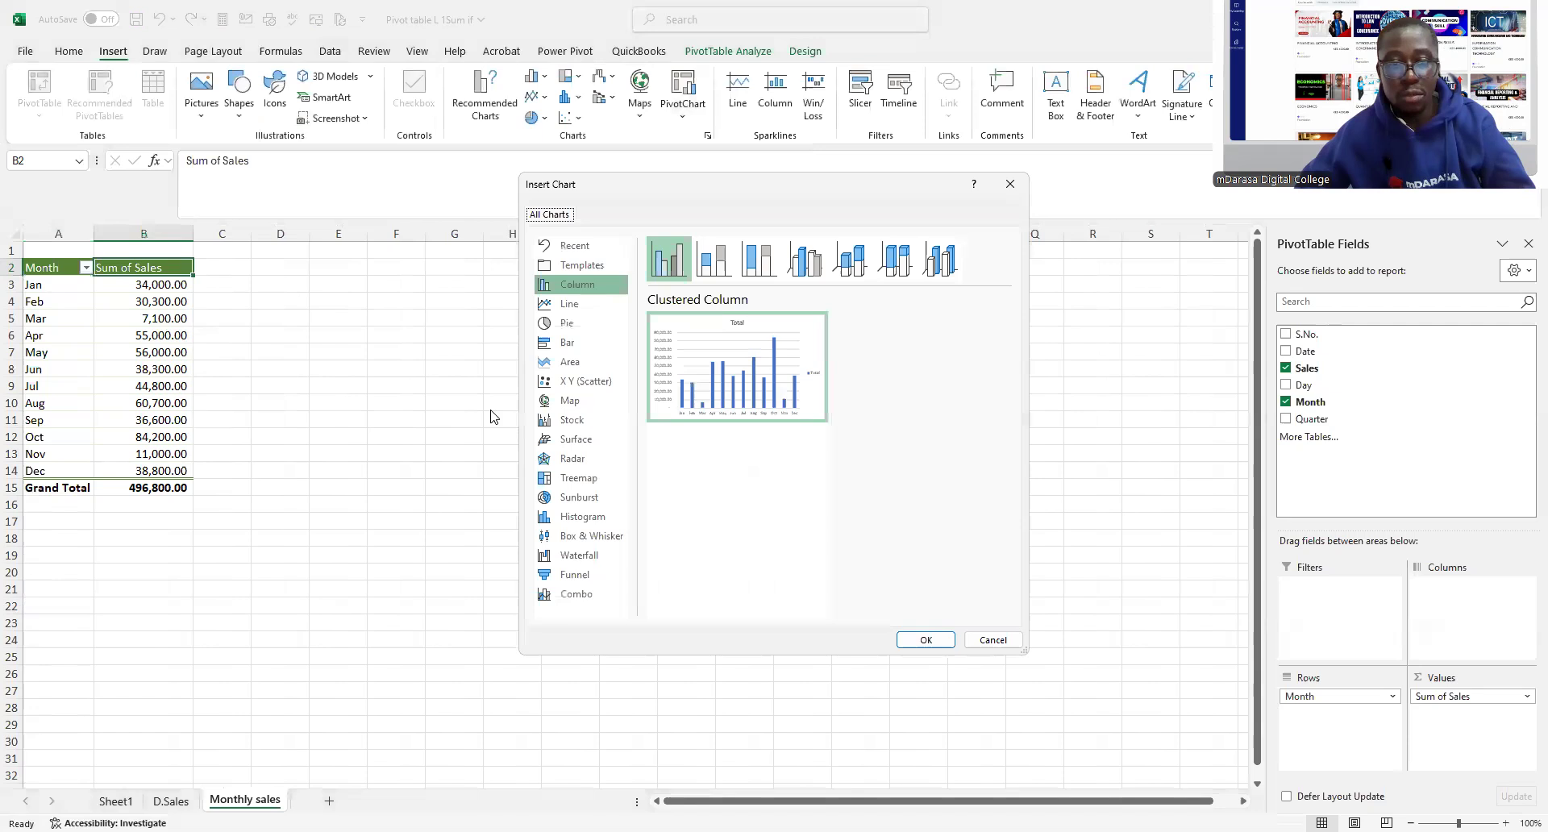
click(574, 344)
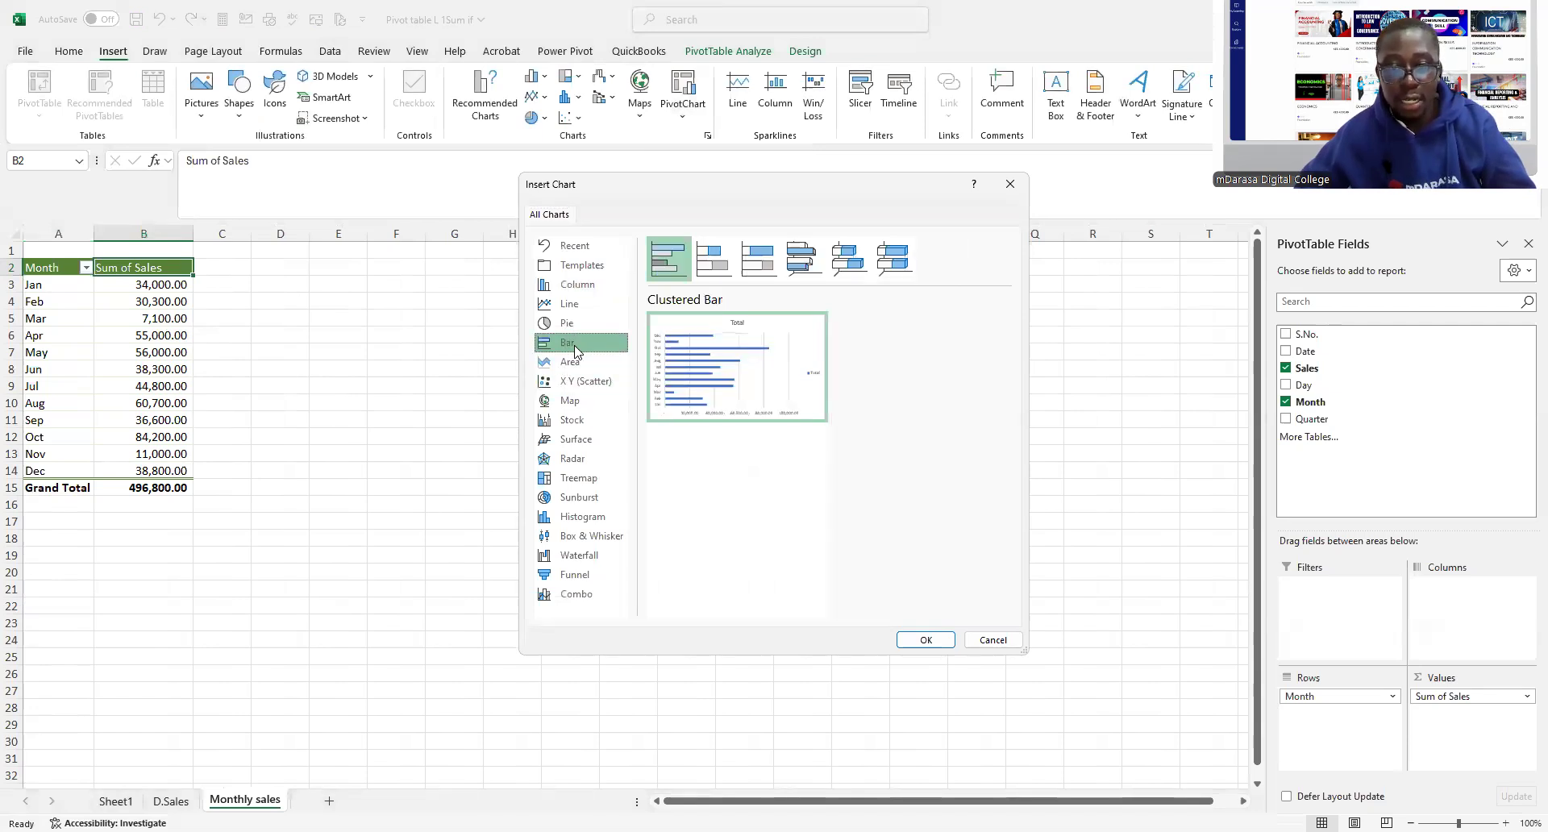
click(919, 640)
- Move the bar chart beside the PivotTable and enlarge it to span about columns D to P and rows 1 to 25
drag(563, 402, 463, 260)
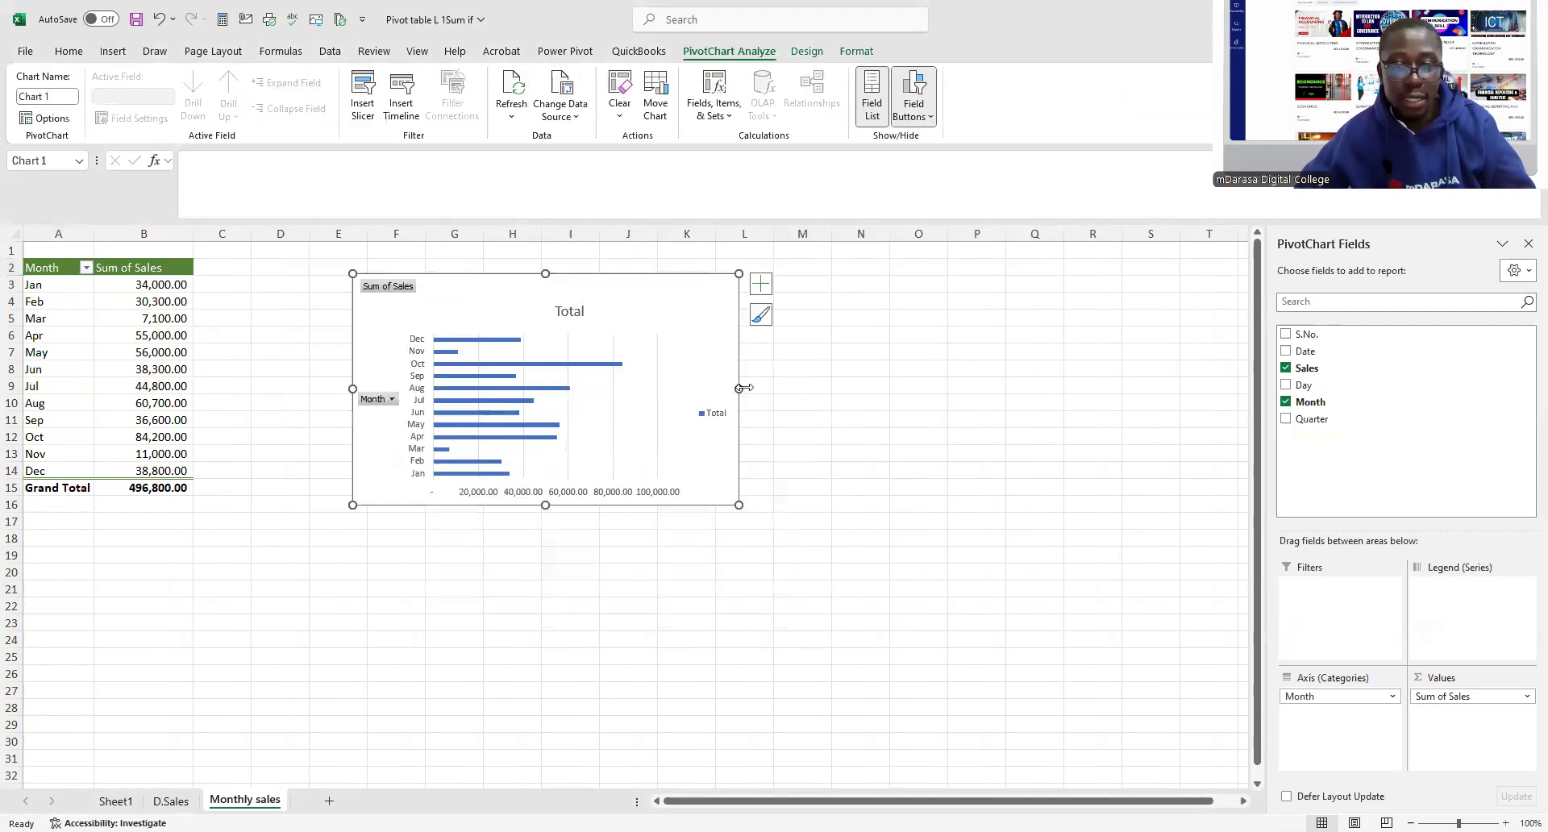
drag(738, 388, 875, 417)
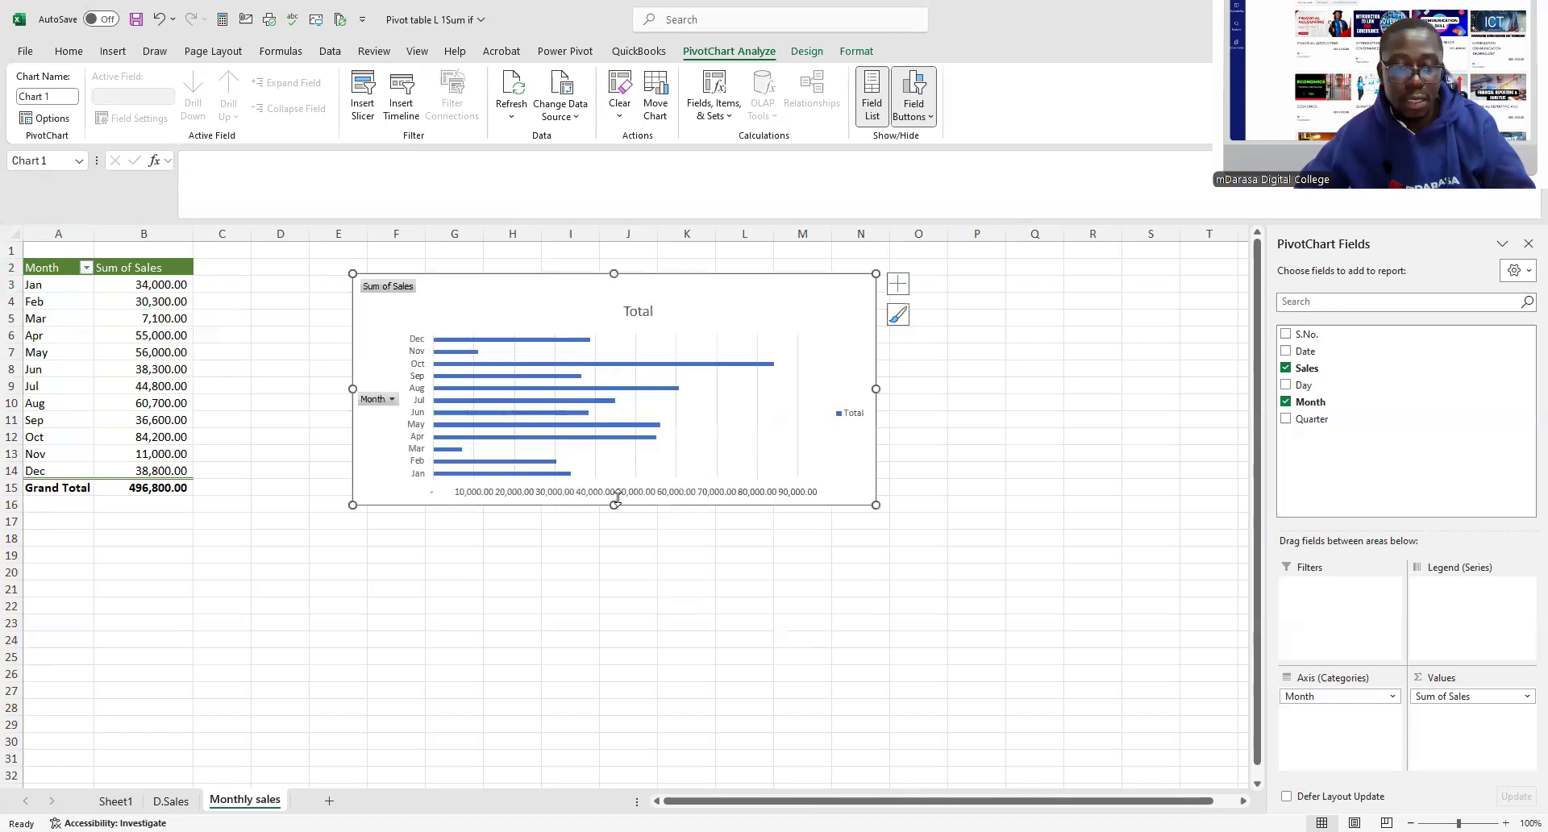
drag(613, 503, 614, 602)
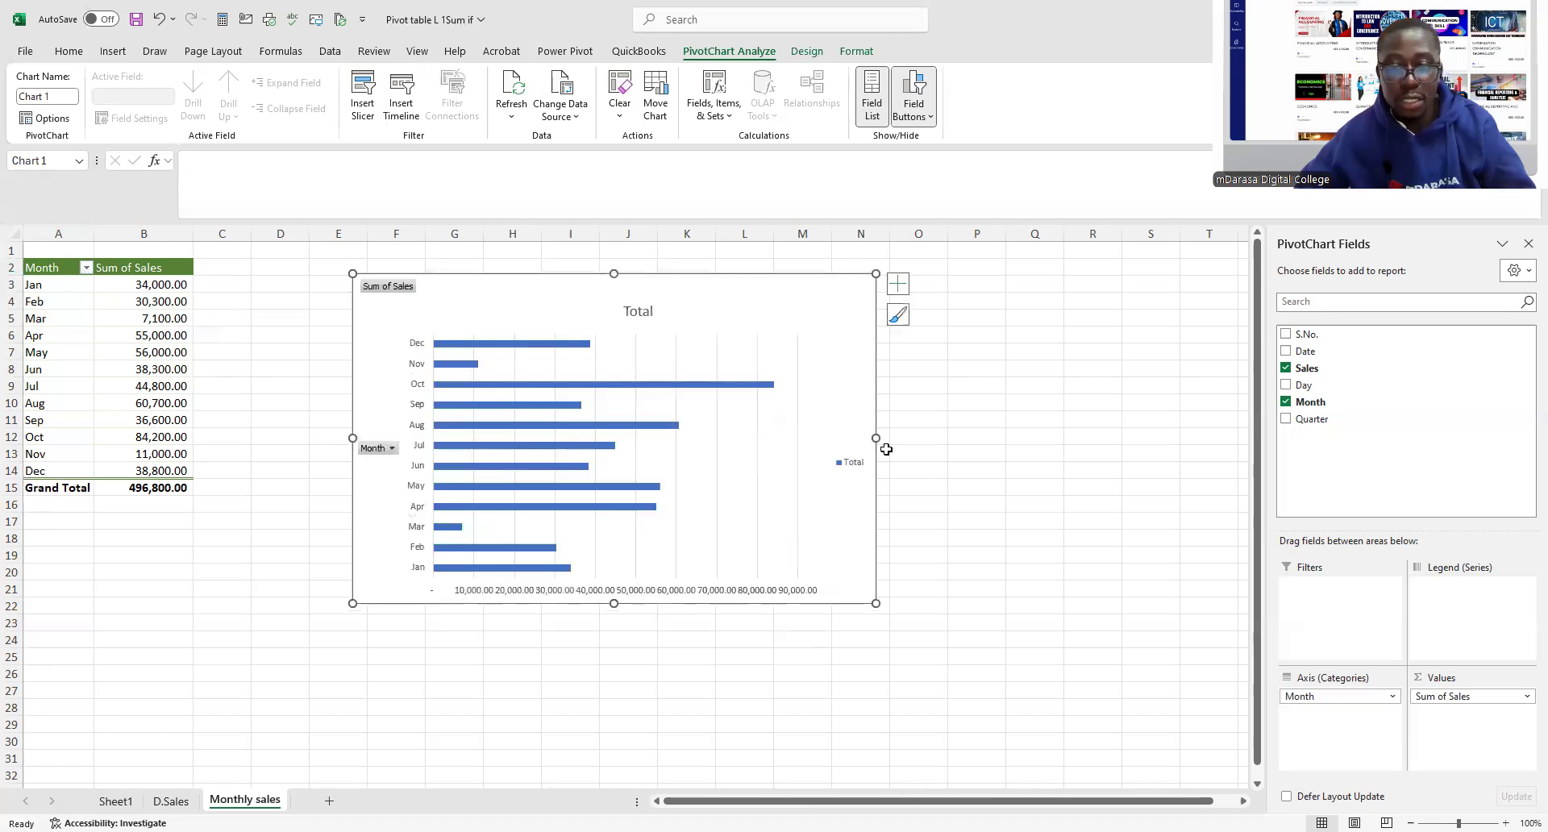
drag(929, 442, 962, 439)
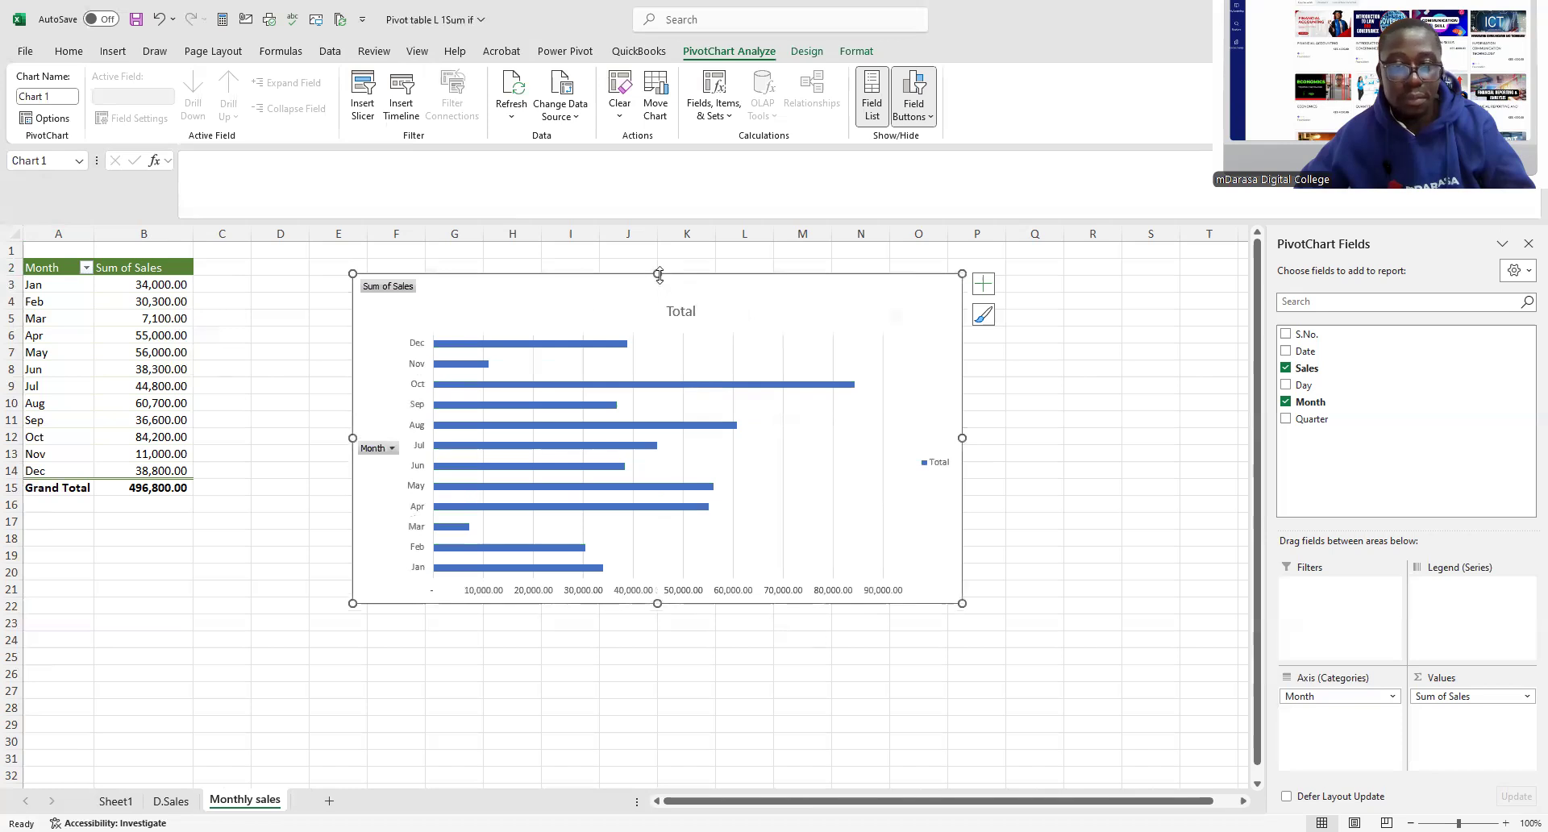
drag(657, 273, 658, 243)
drag(578, 289, 479, 279)
drag(565, 626, 581, 677)
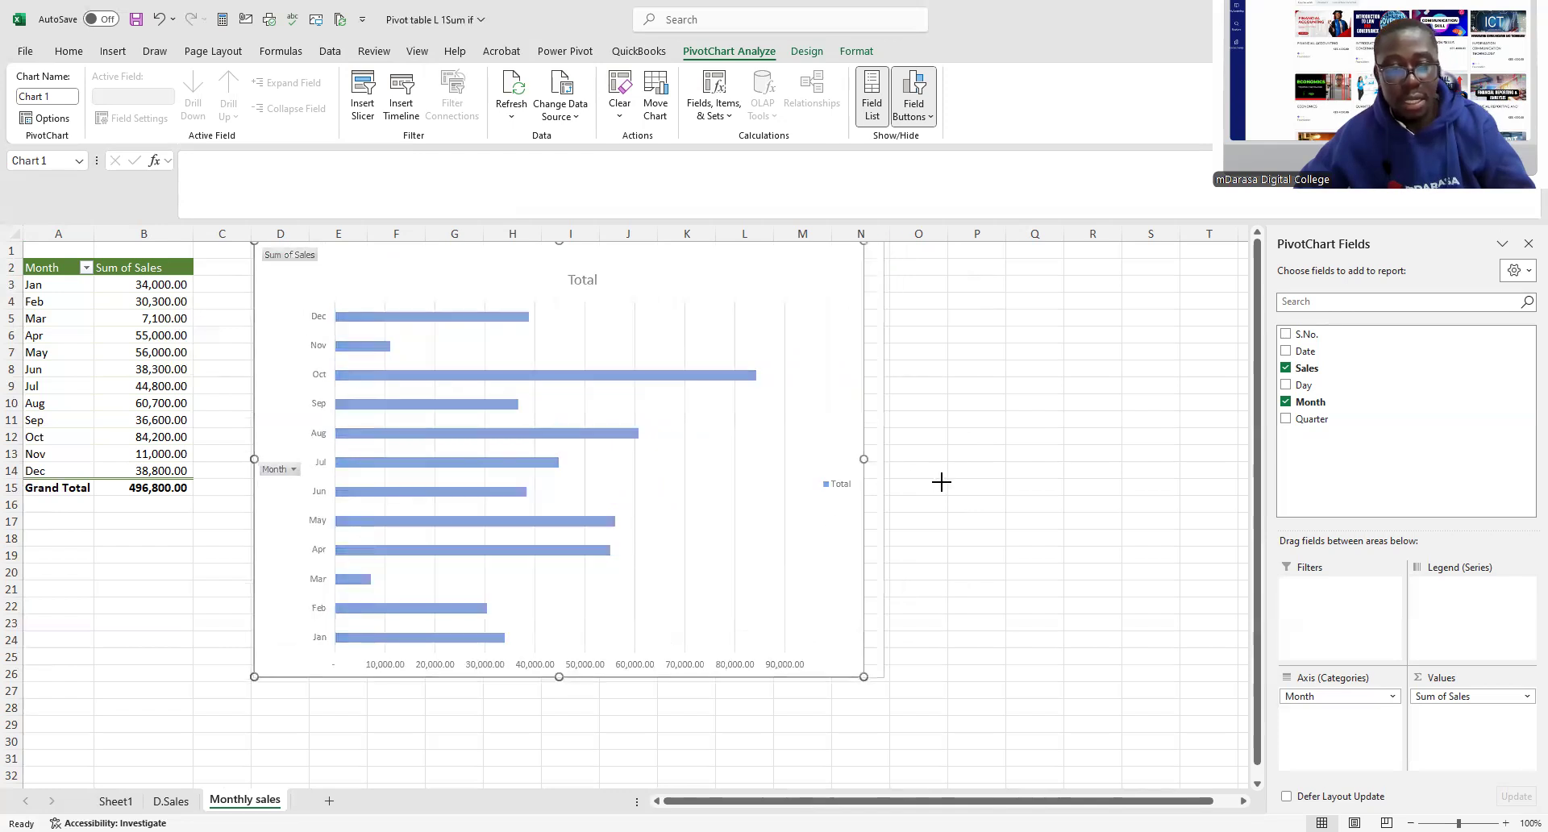
drag(941, 482, 944, 481)
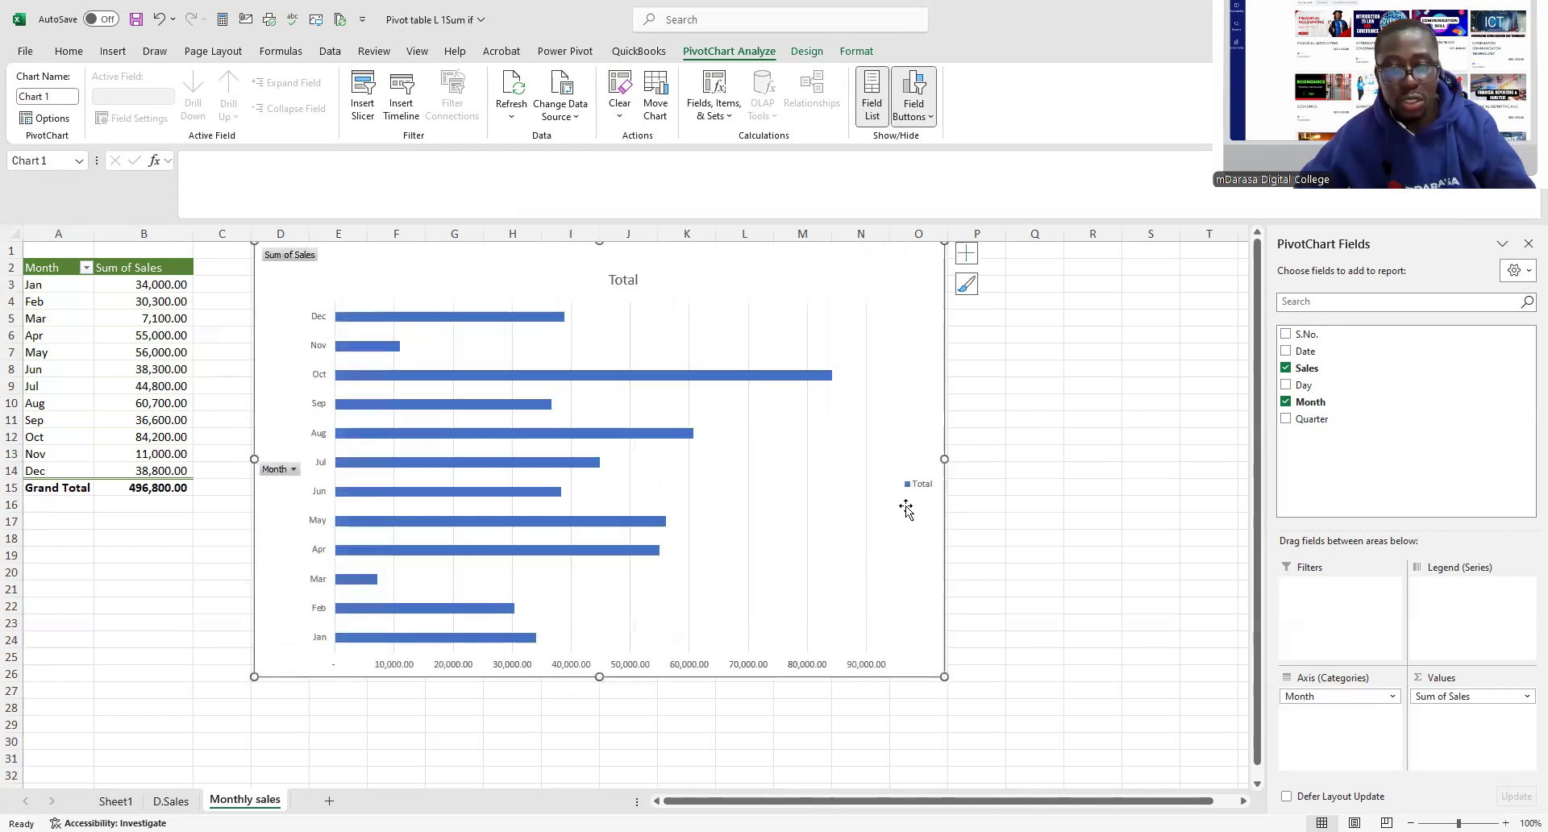
click(979, 461)
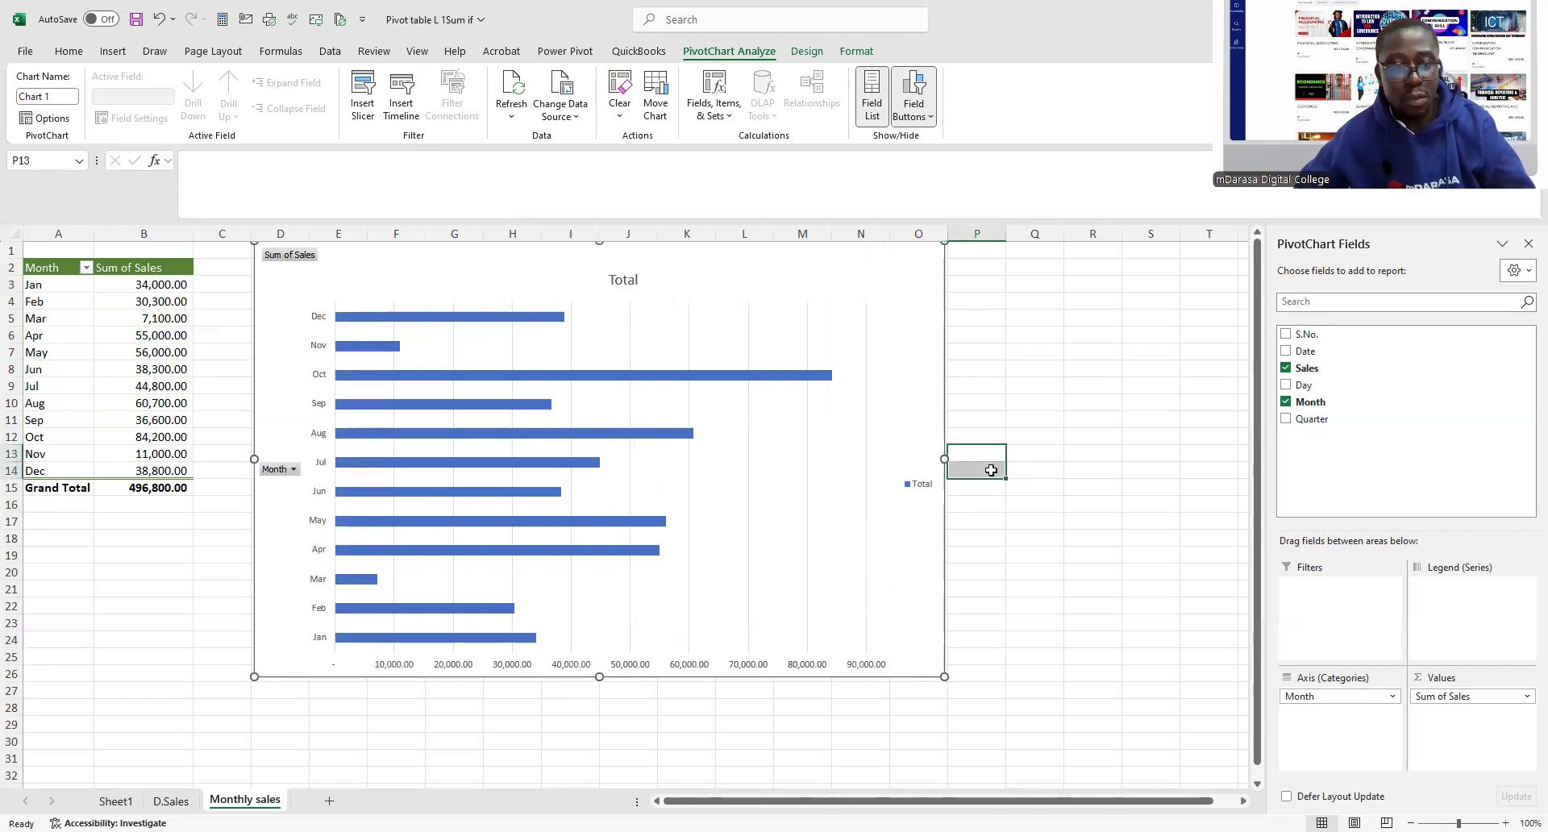
click(876, 430)
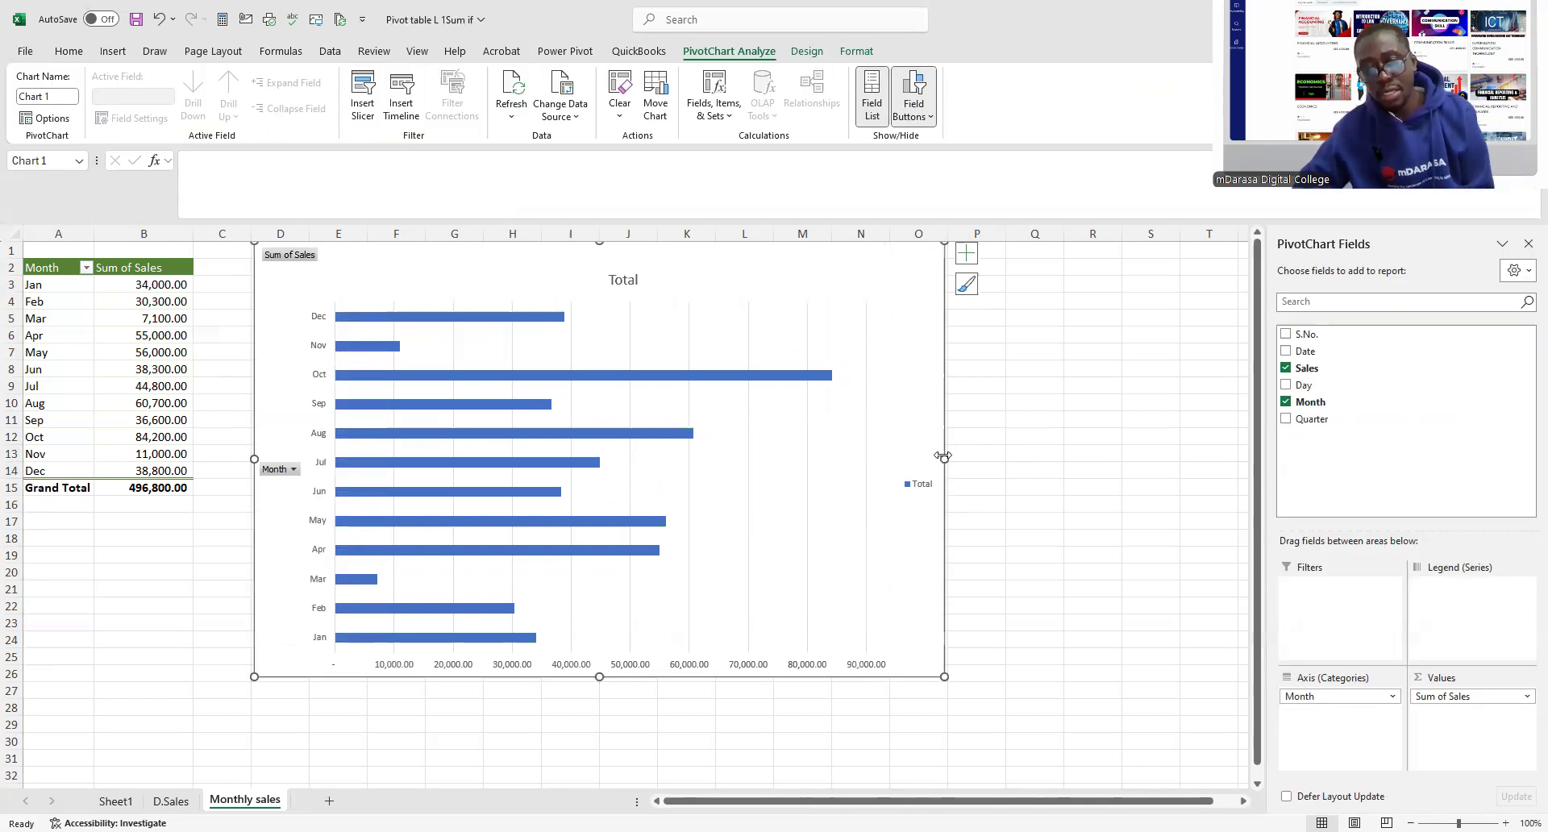
drag(946, 458, 972, 465)
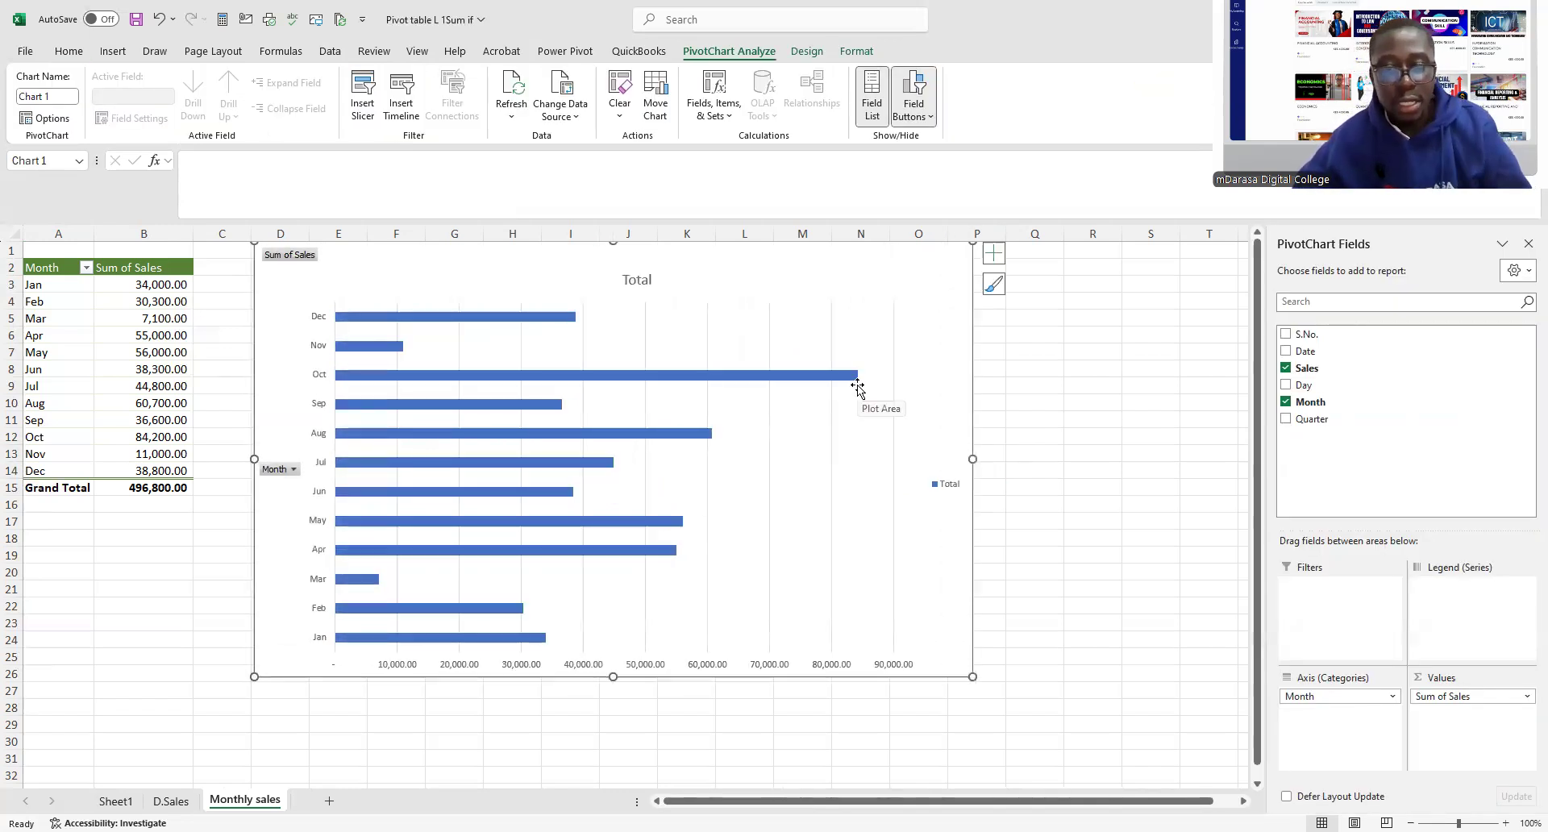
- Thicken the monthly chart's bars by setting the data series gap width to 13%
click(857, 376)
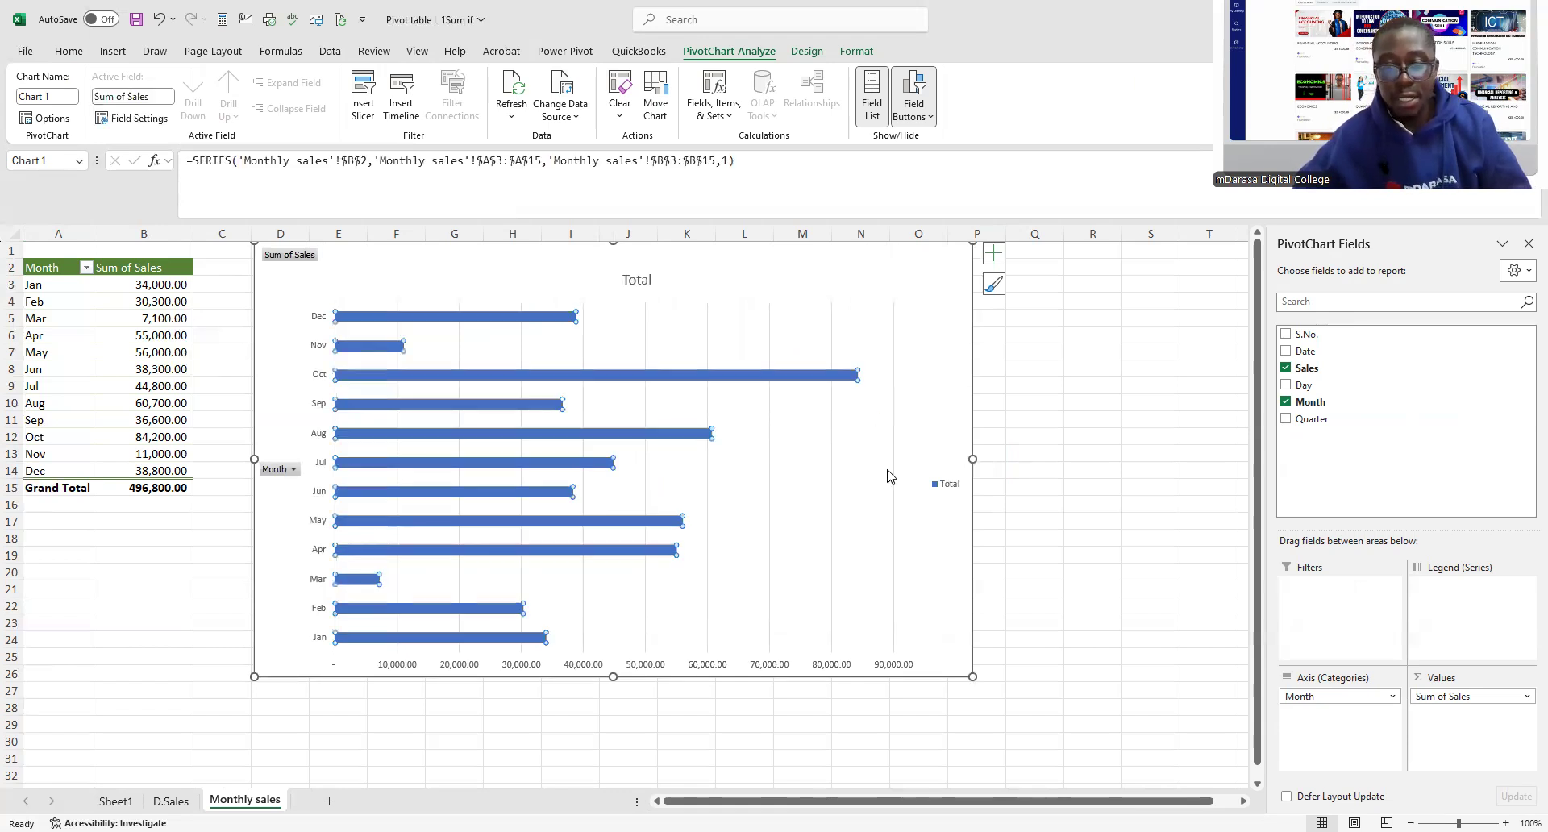
right_click(856, 375)
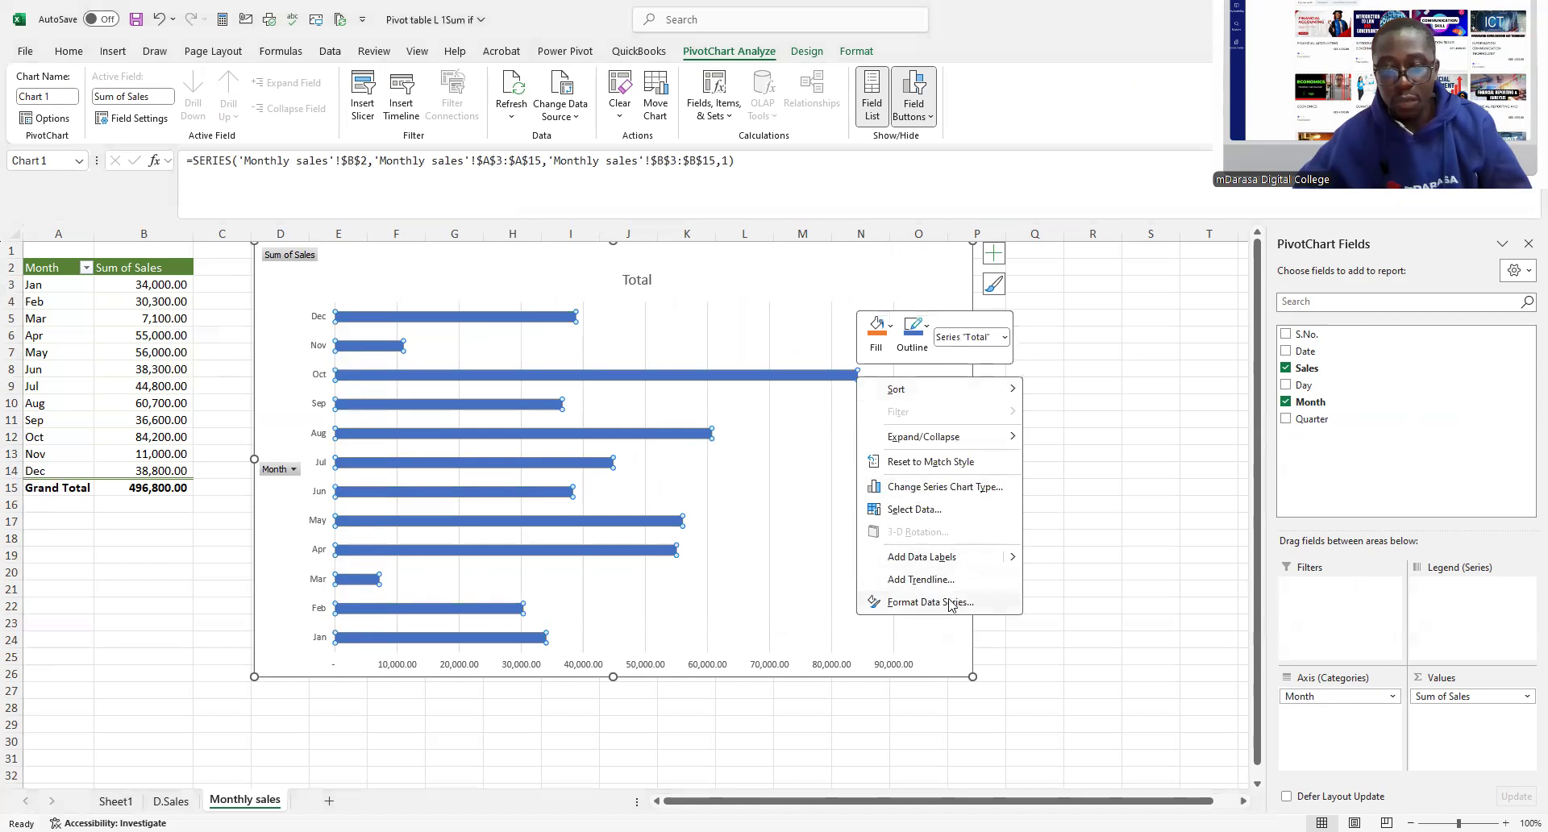
click(930, 602)
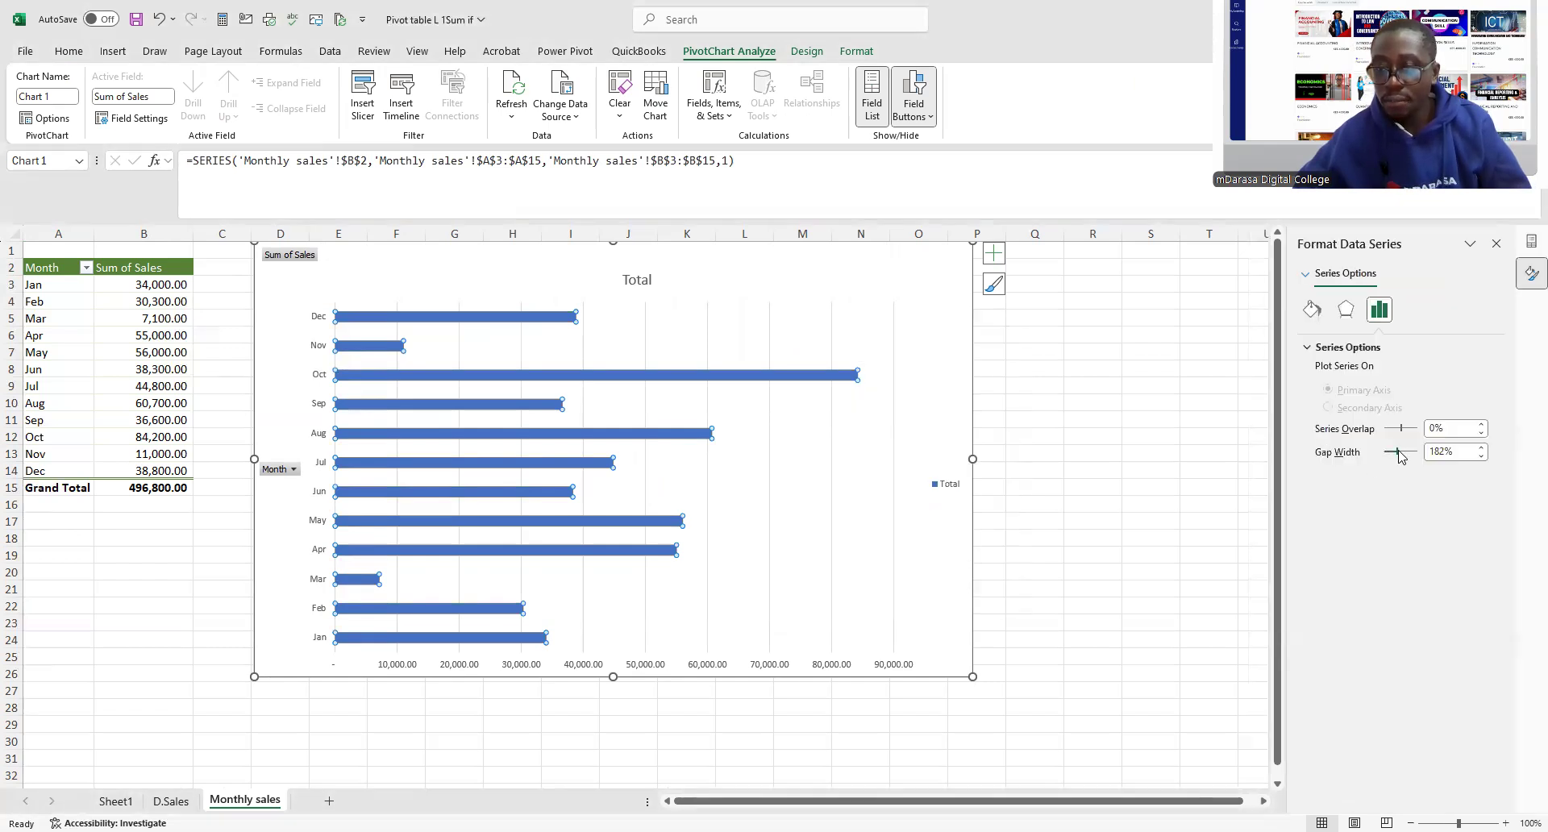
drag(1398, 457, 1394, 456)
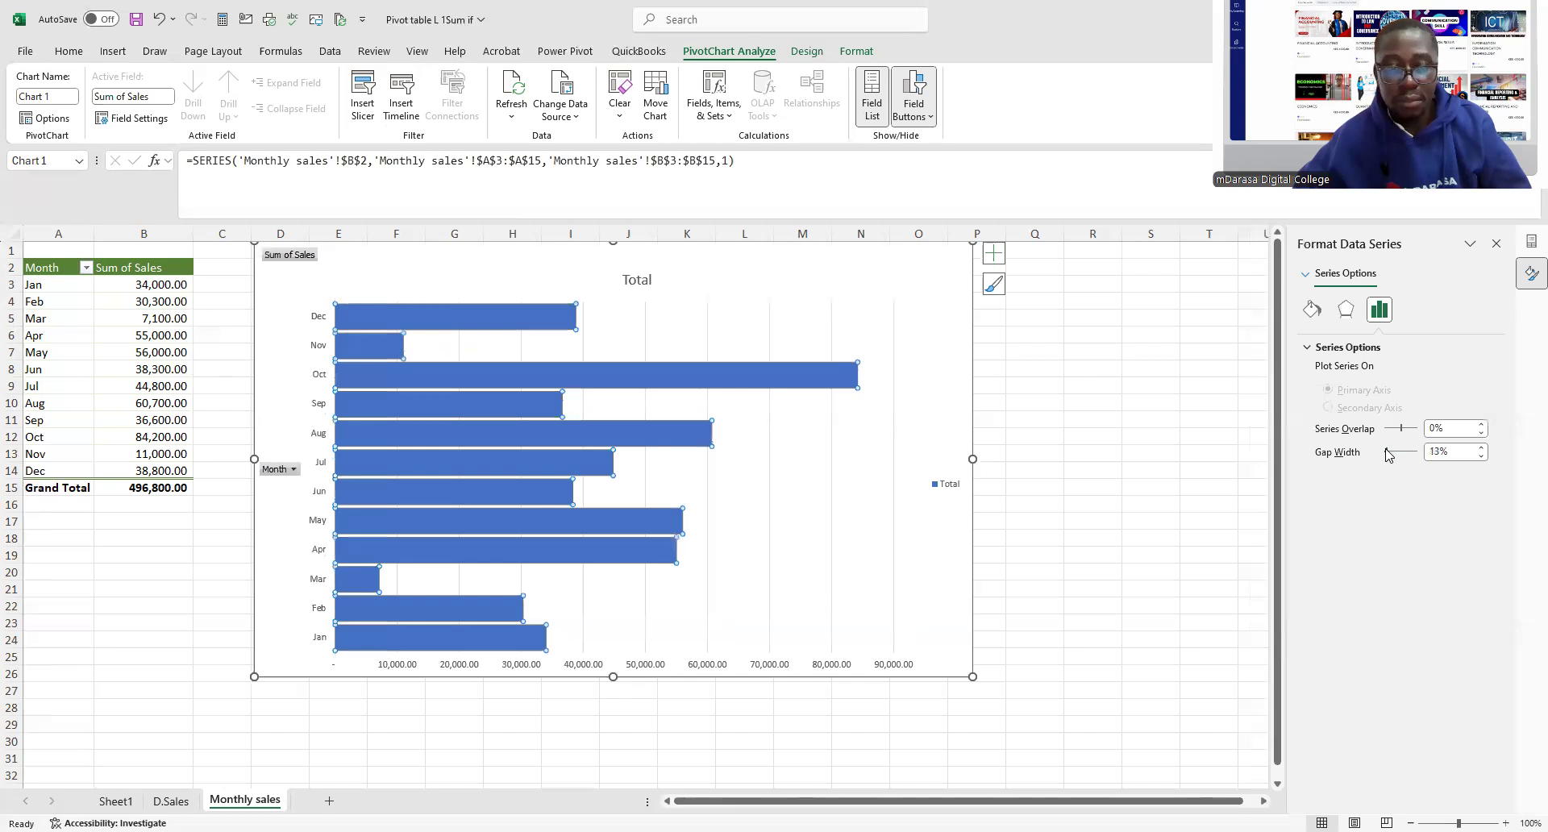
click(1155, 538)
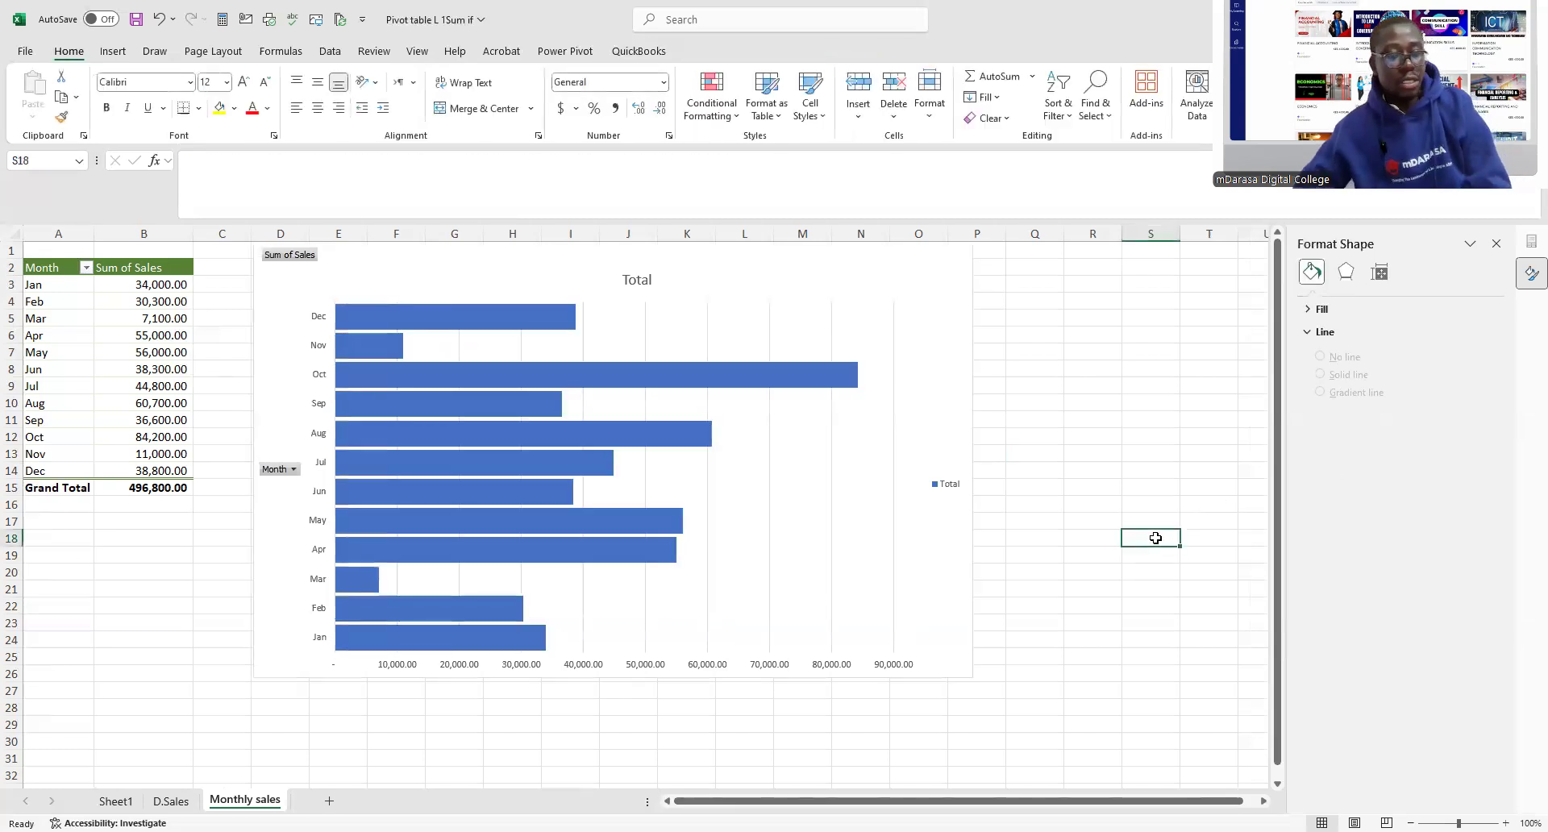
- Delete the major gridlines and the horizontal value axis from the monthly bar chart
scroll(677, 533, down, 1)
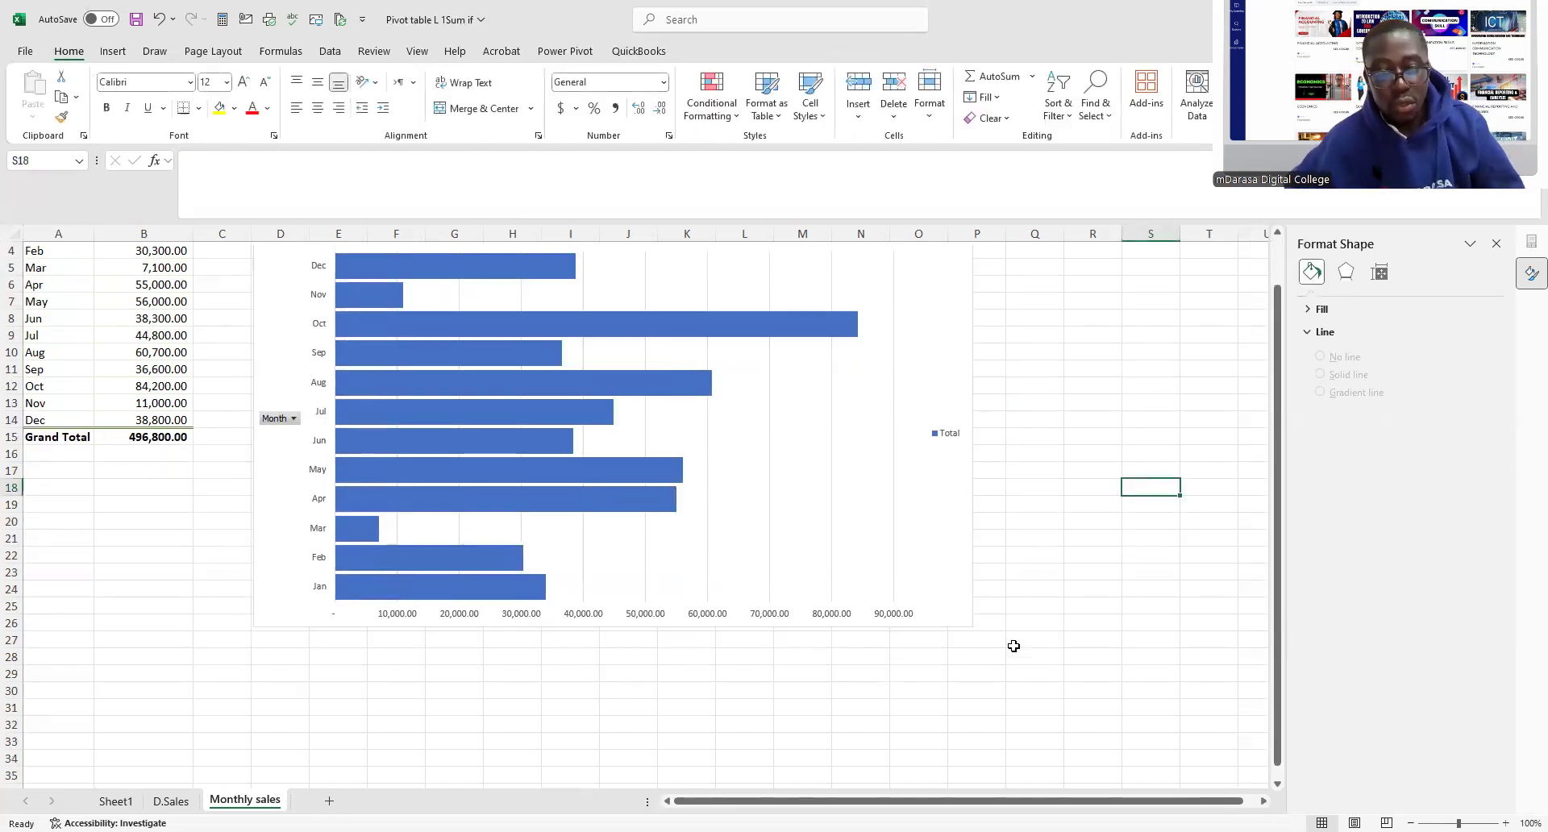
scroll(1048, 589, up, 2)
scroll(1026, 586, up, 2)
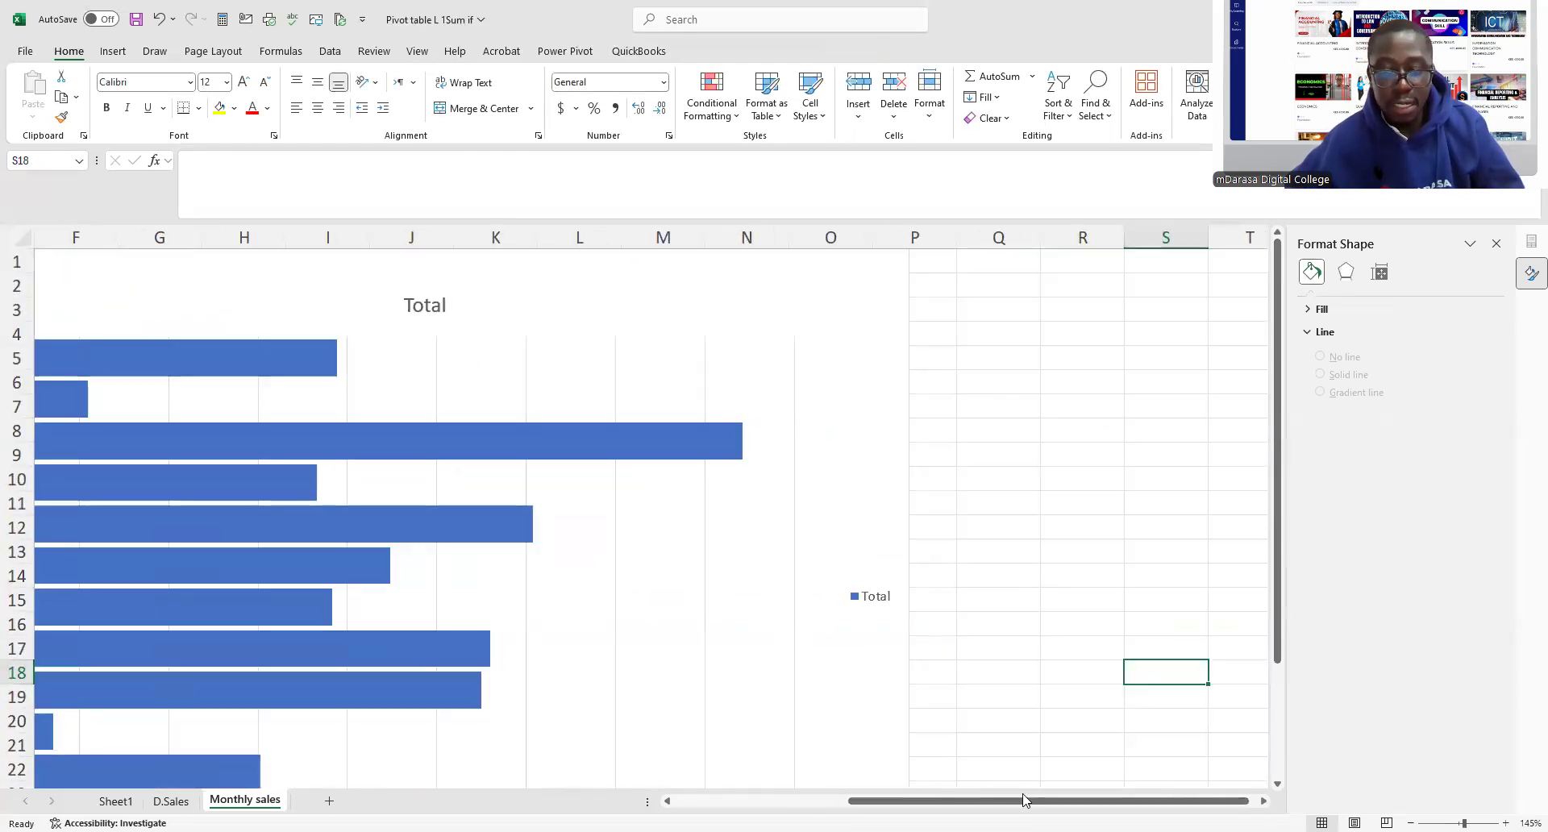
scroll(884, 624, left, 3)
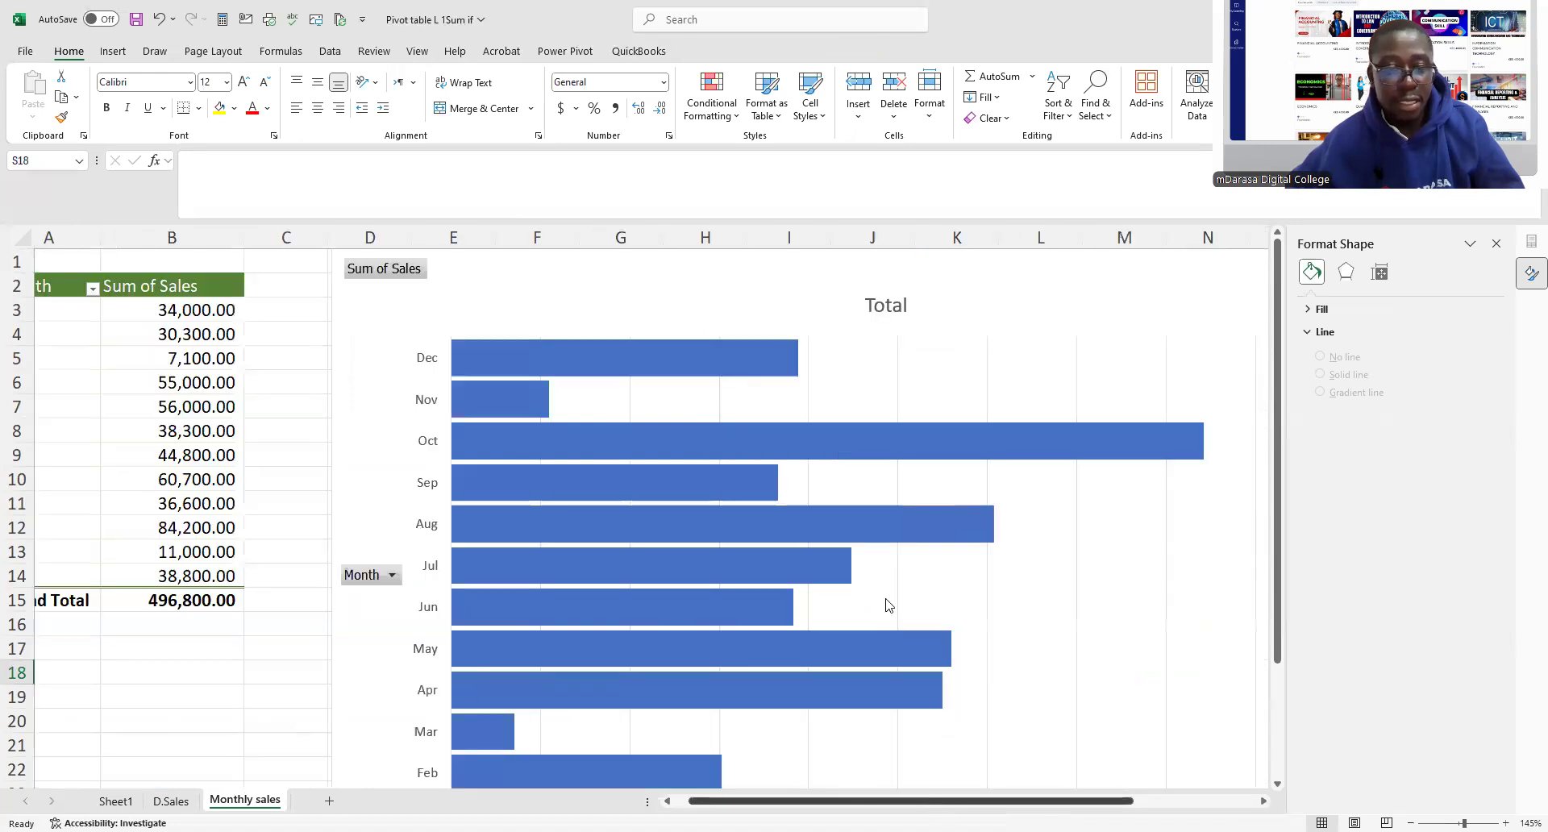
scroll(887, 605, down, 2)
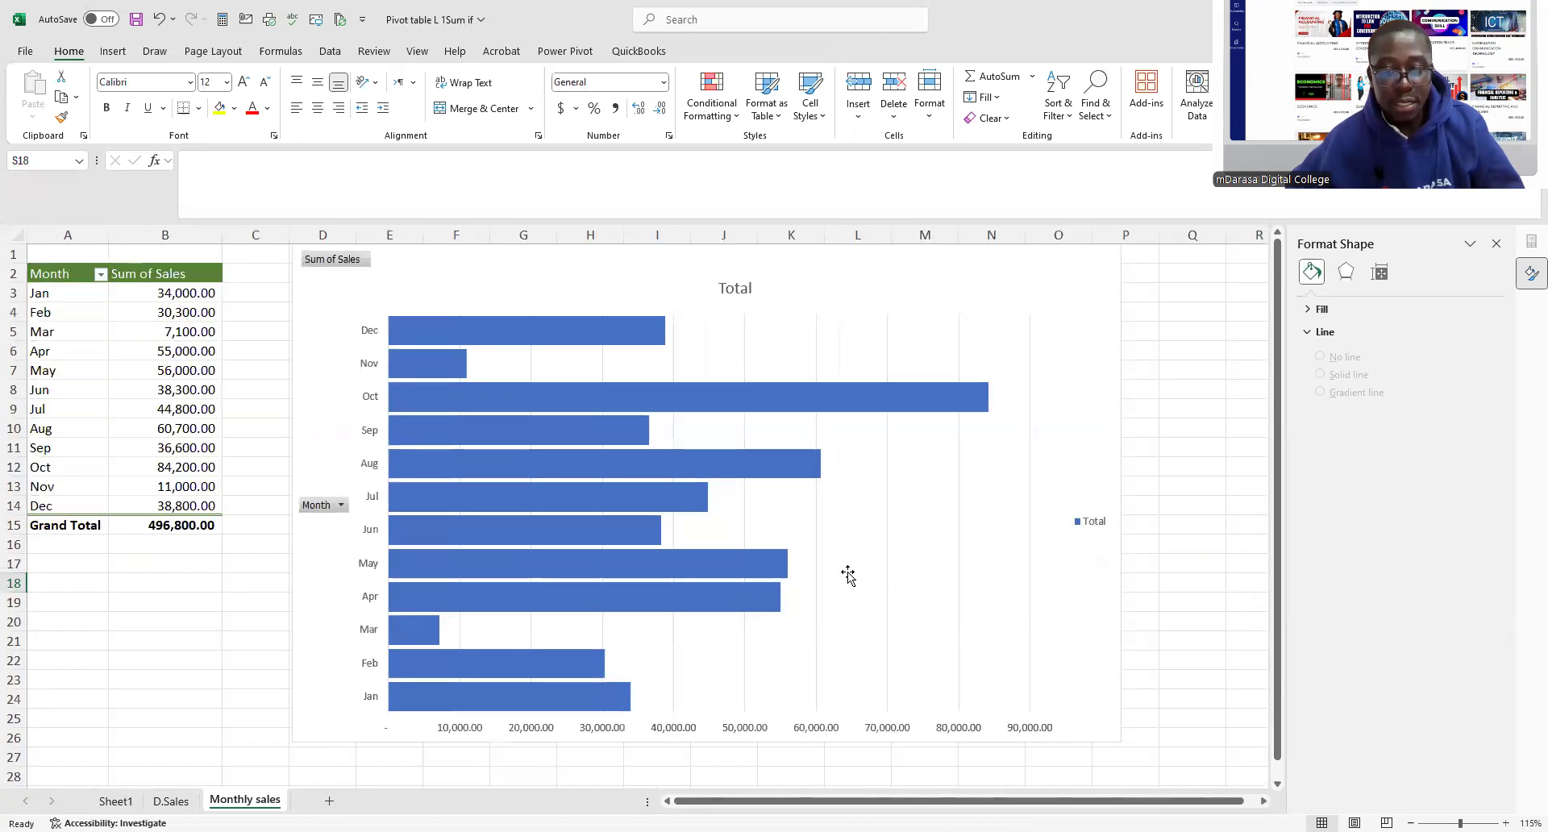
click(818, 528)
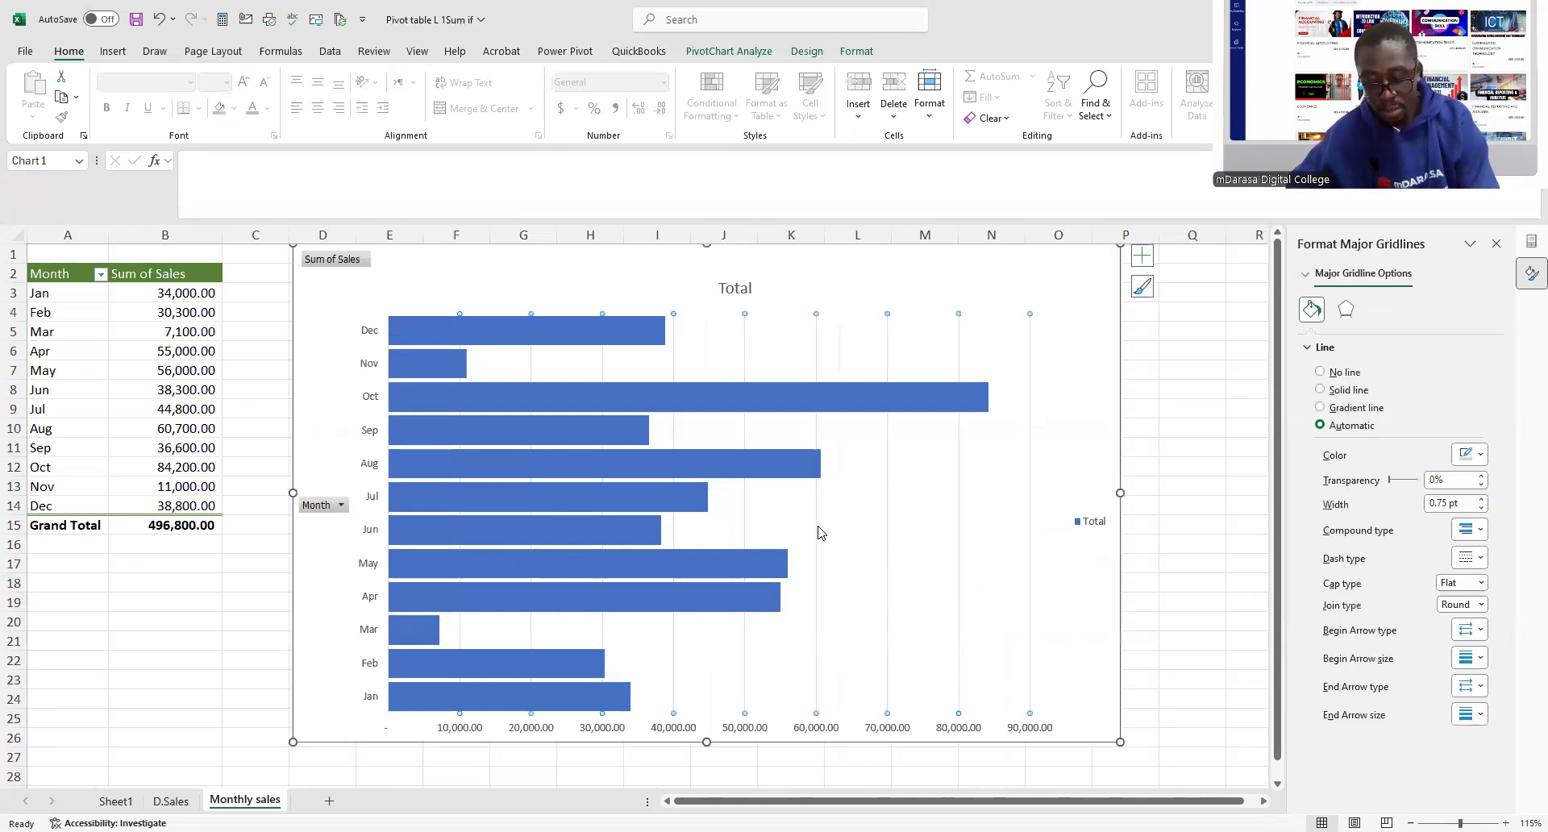
key(Delete)
click(822, 727)
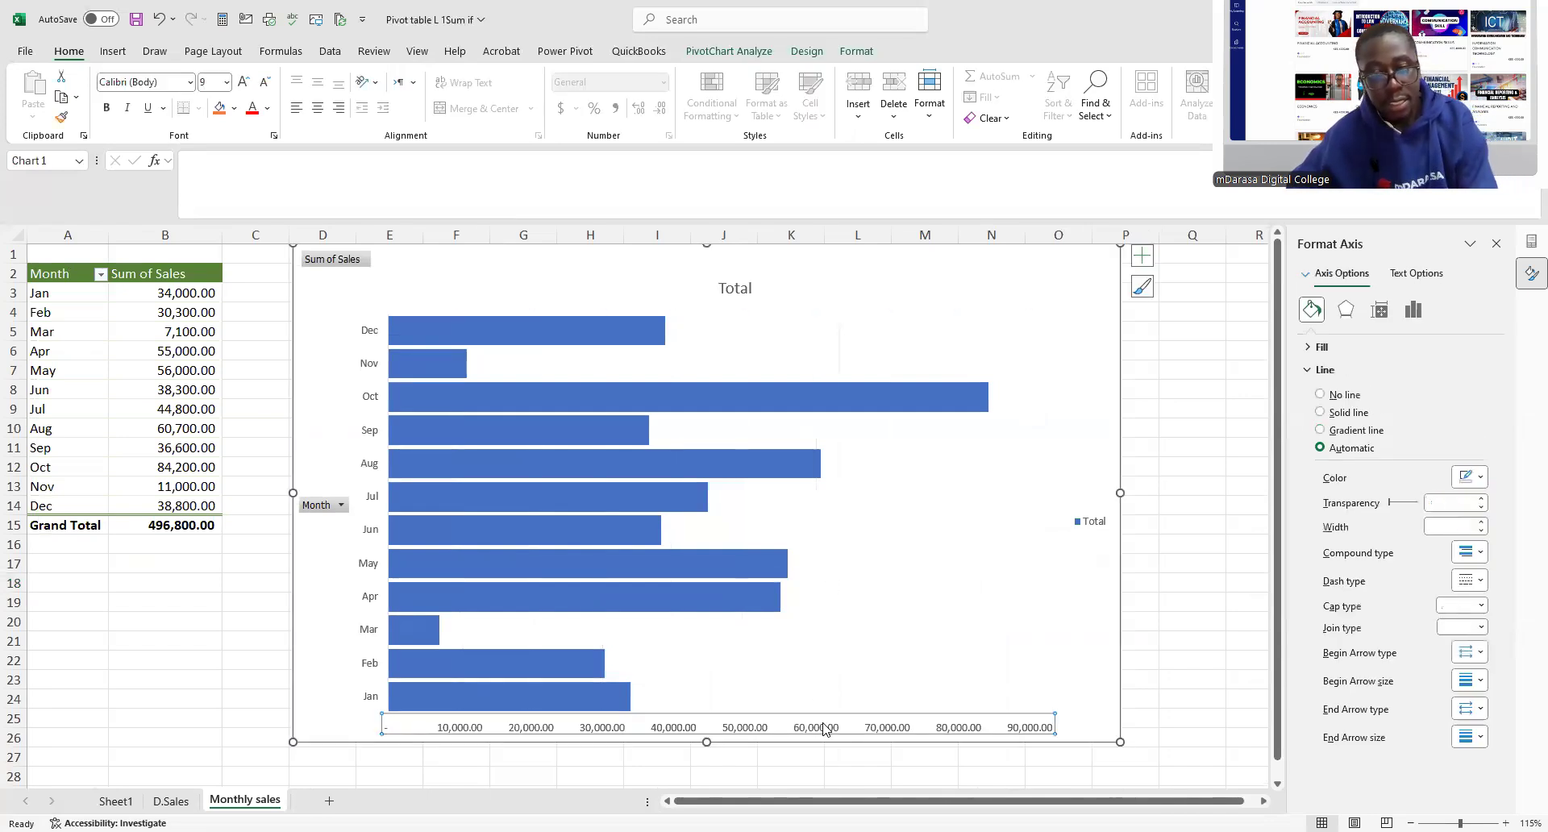
key(Delete)
- Add data labels to the bars of the monthly chart
click(674, 335)
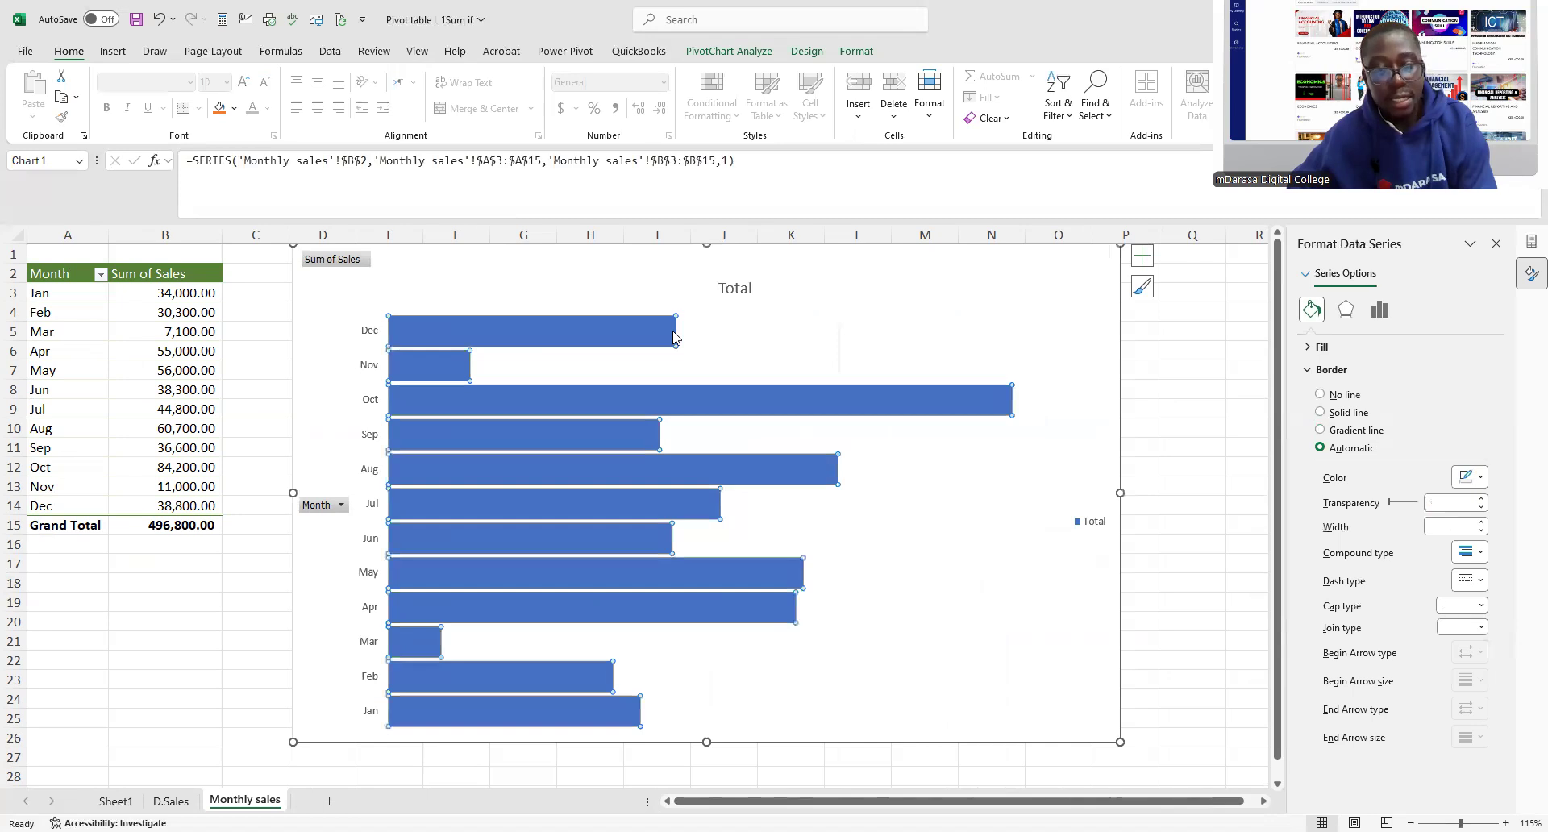
right_click(675, 331)
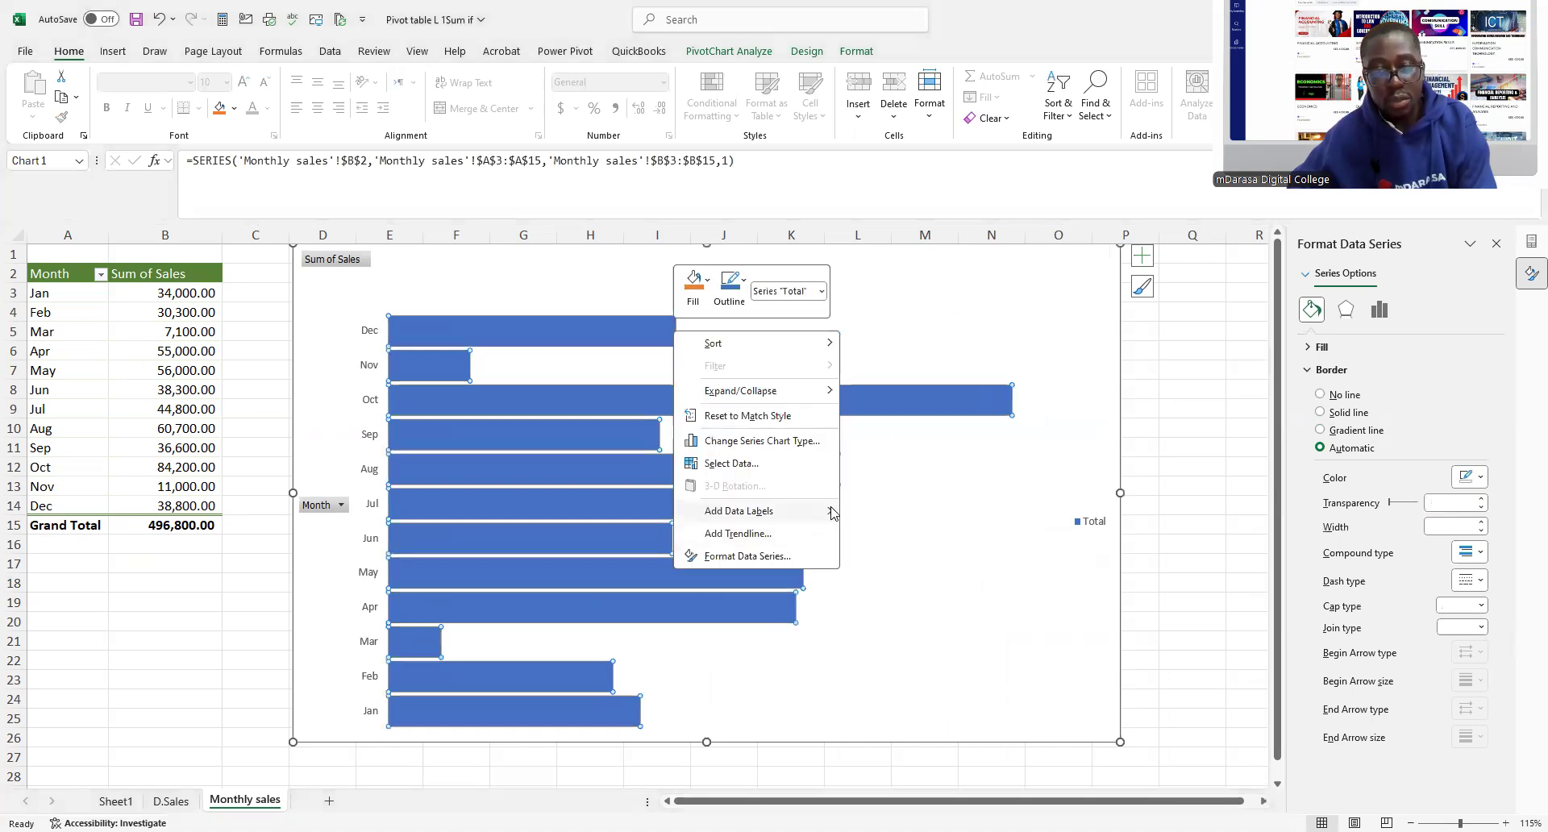
click(877, 514)
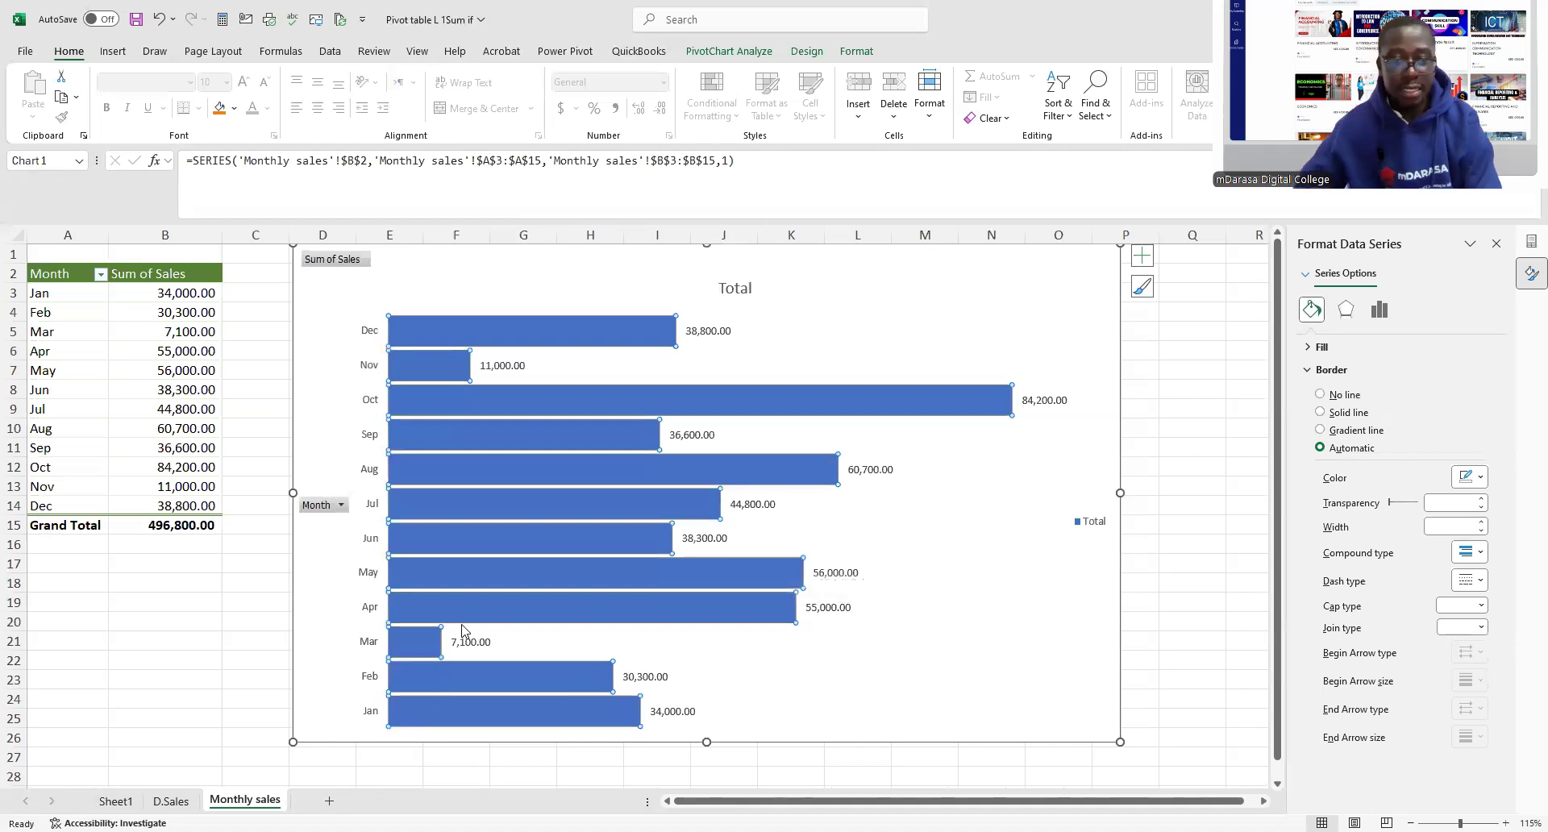
- Change the fill color of all bars in the monthly sales chart to orange
click(171, 800)
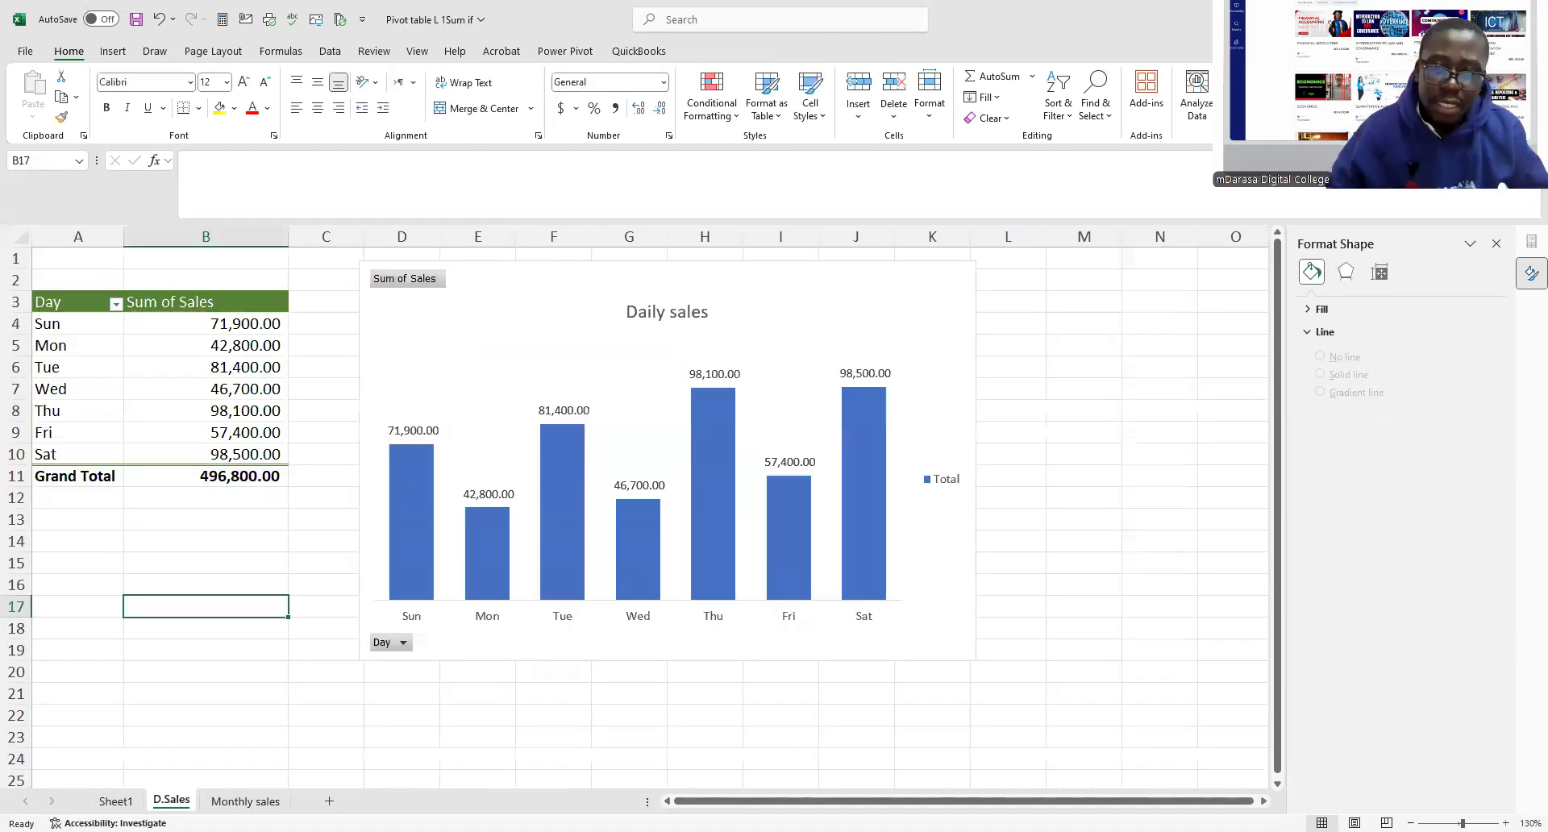
click(245, 801)
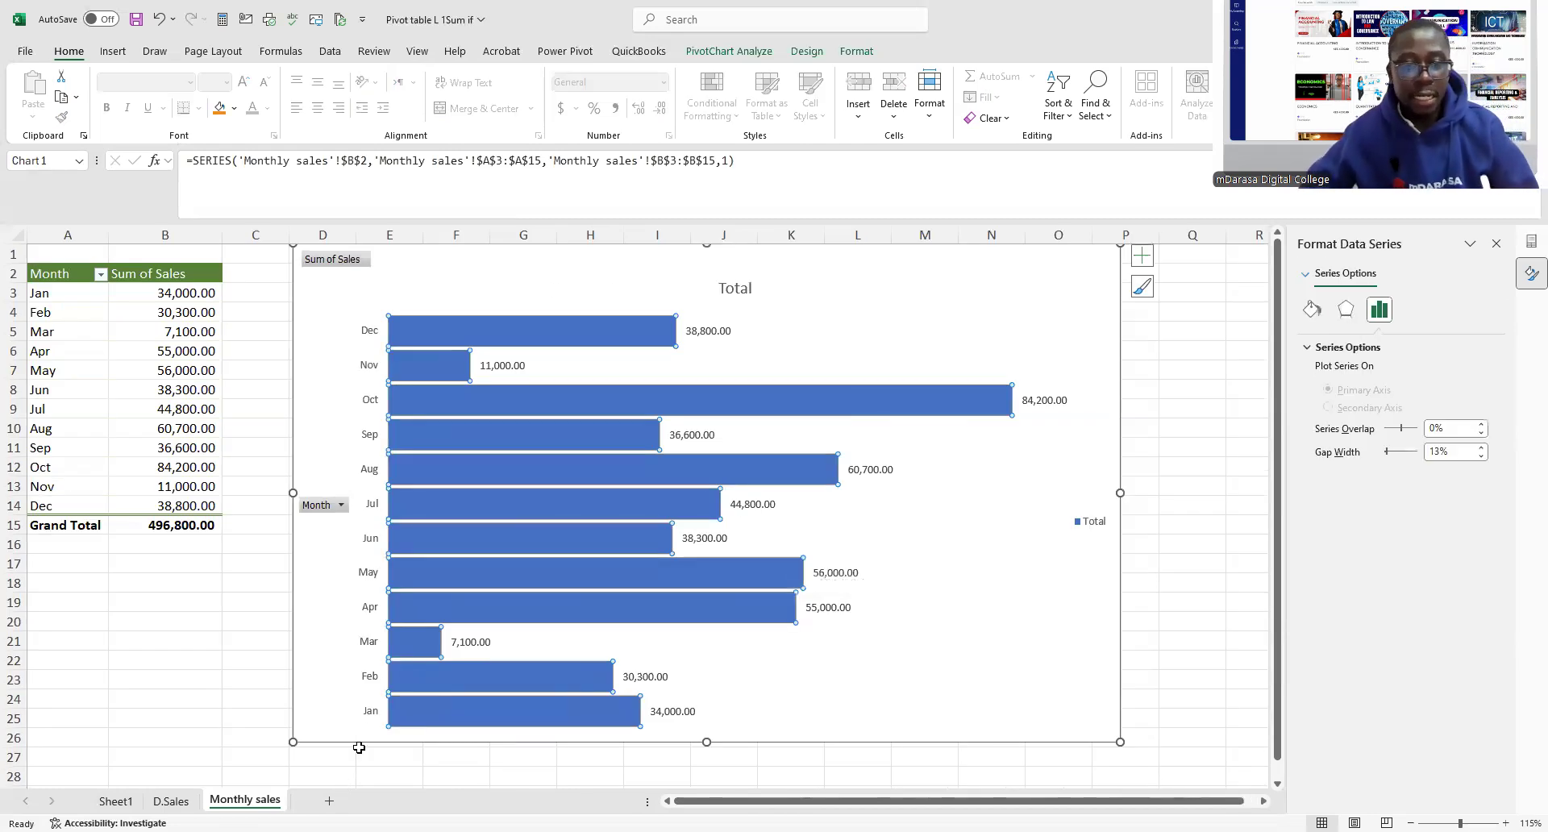
right_click(623, 342)
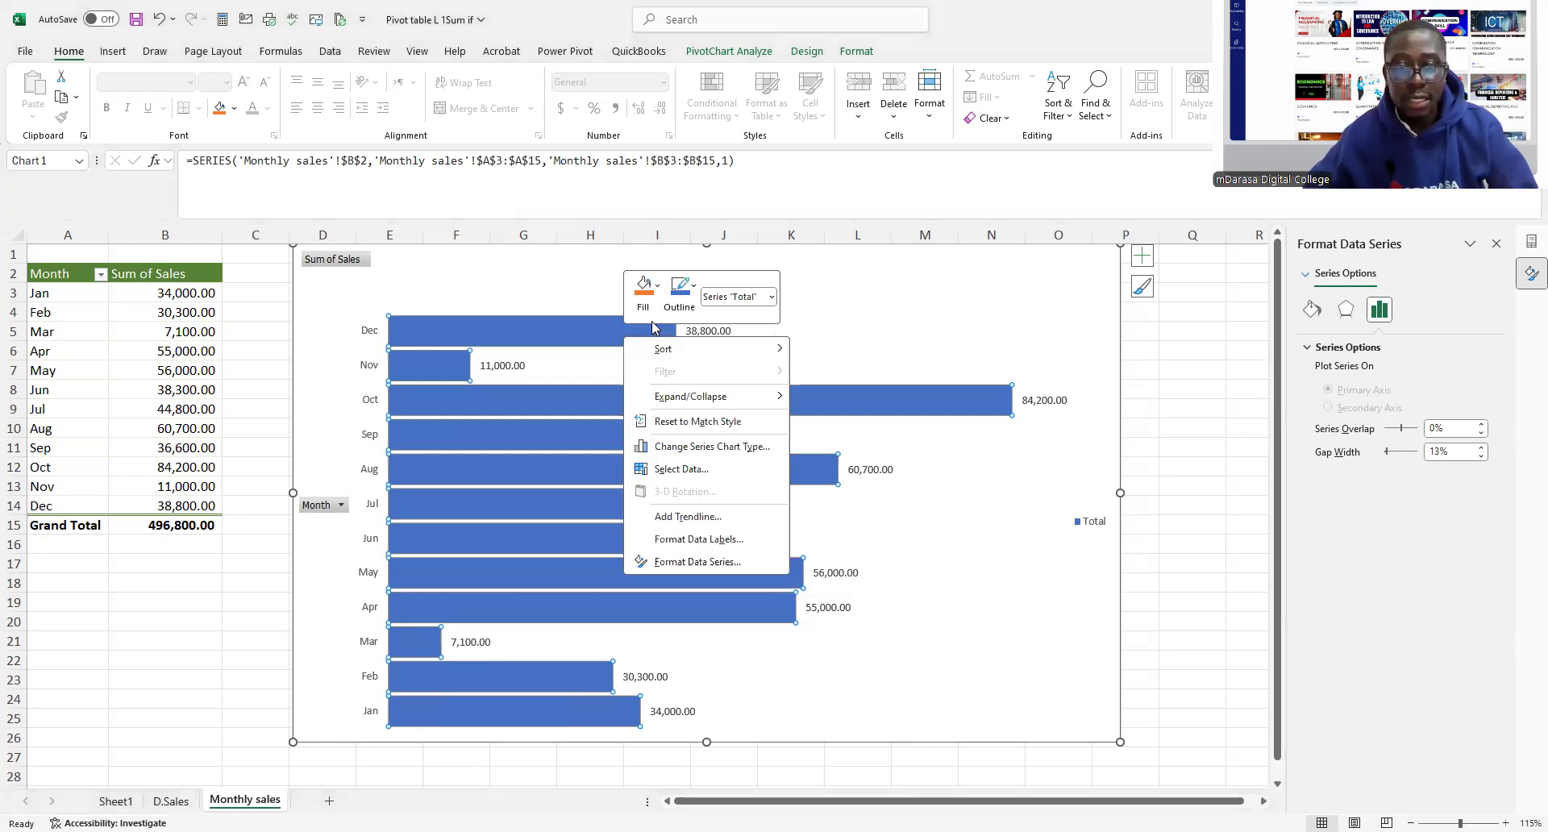
click(662, 286)
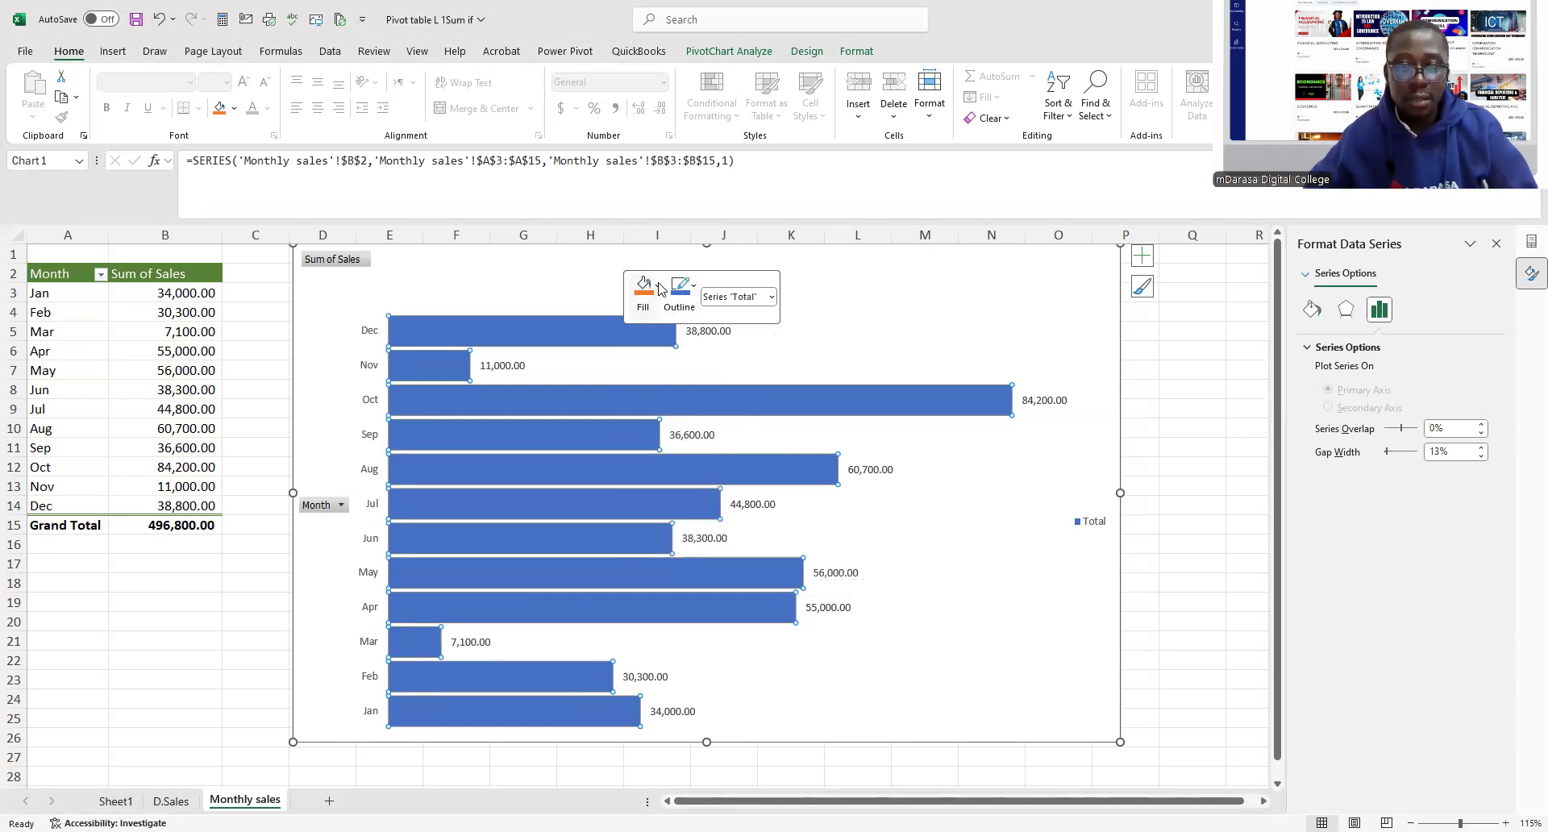
click(659, 286)
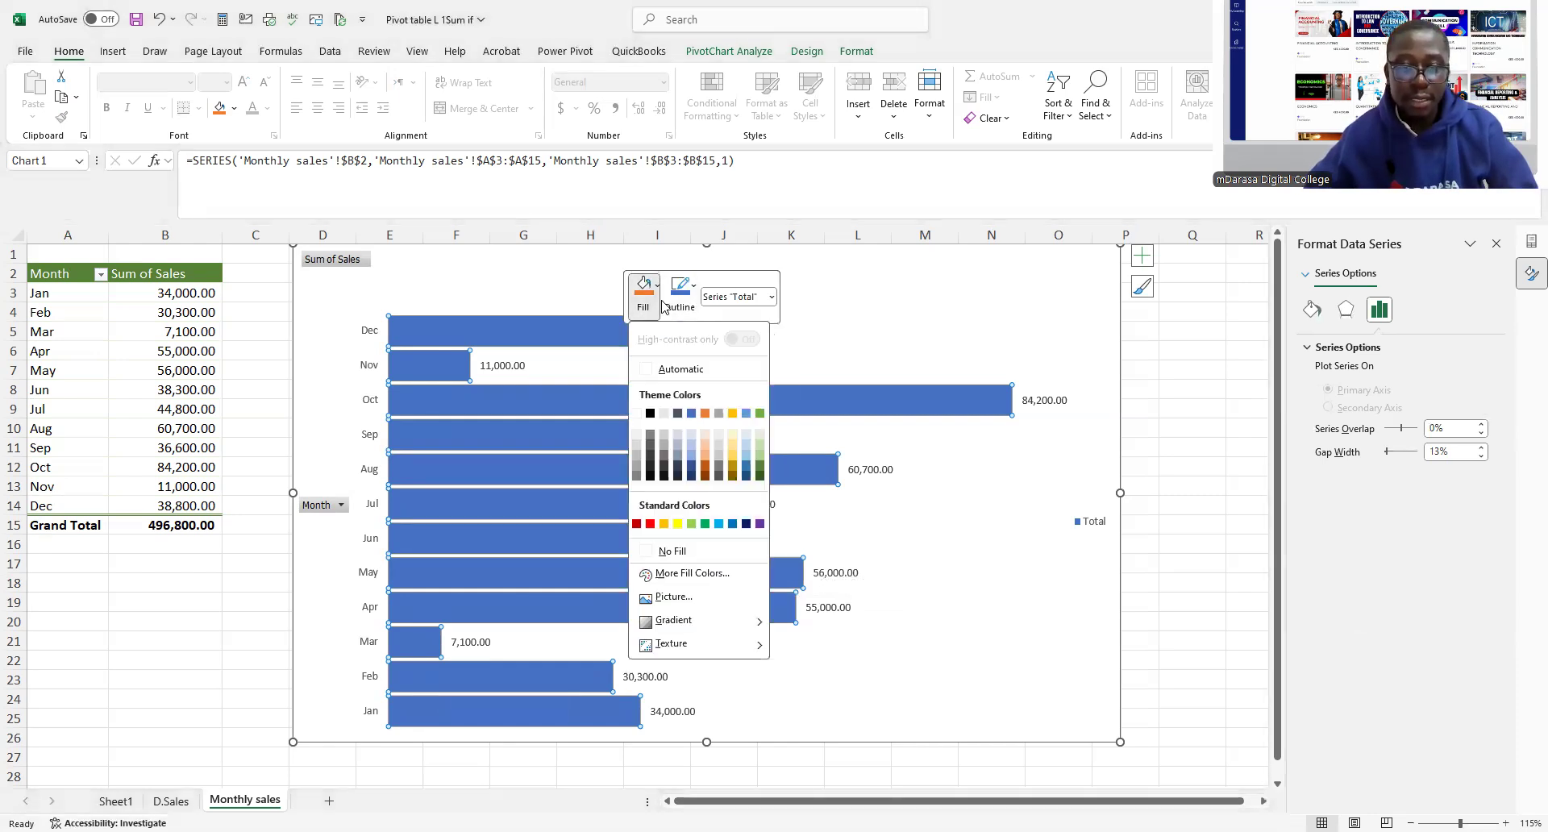
click(706, 415)
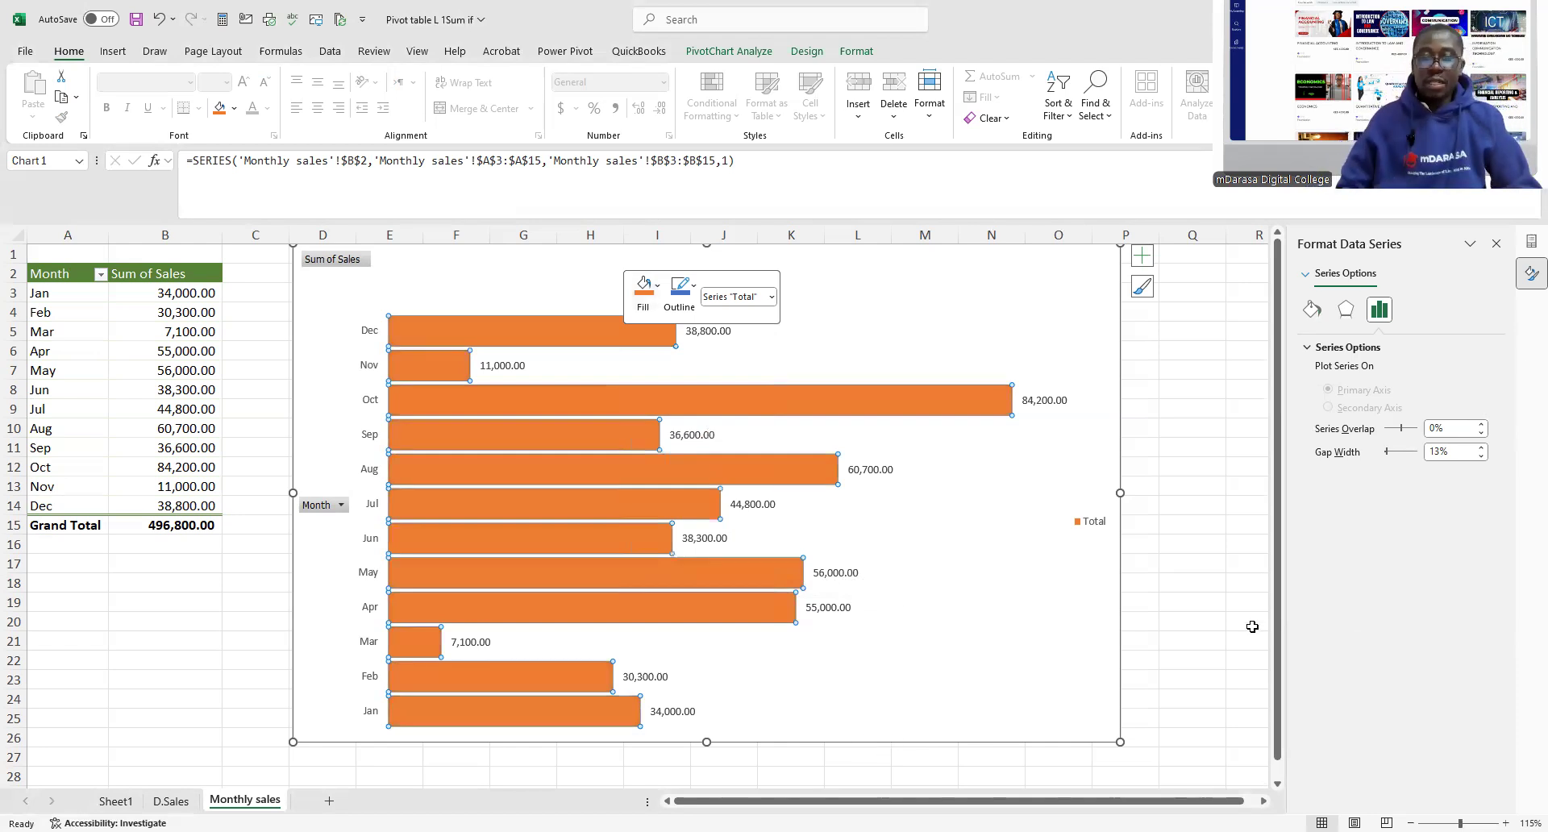
click(1161, 509)
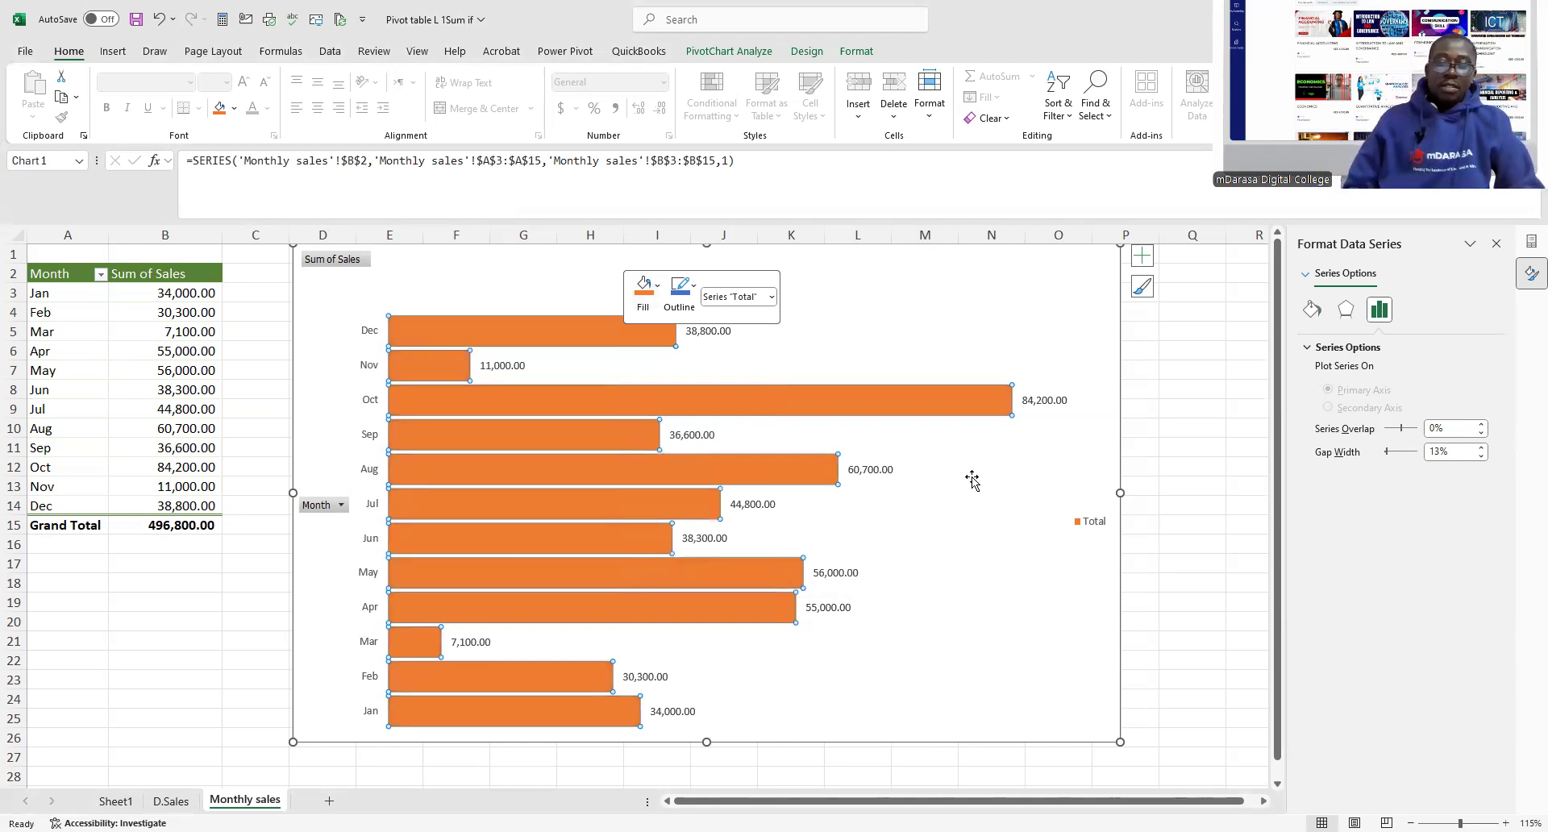
- Copy the monthly PivotTable, including its grand total, to cell A1 of a new sheet and widen column B to fit the sales values
scroll(435, 540, down, 1)
scroll(429, 570, down, 2)
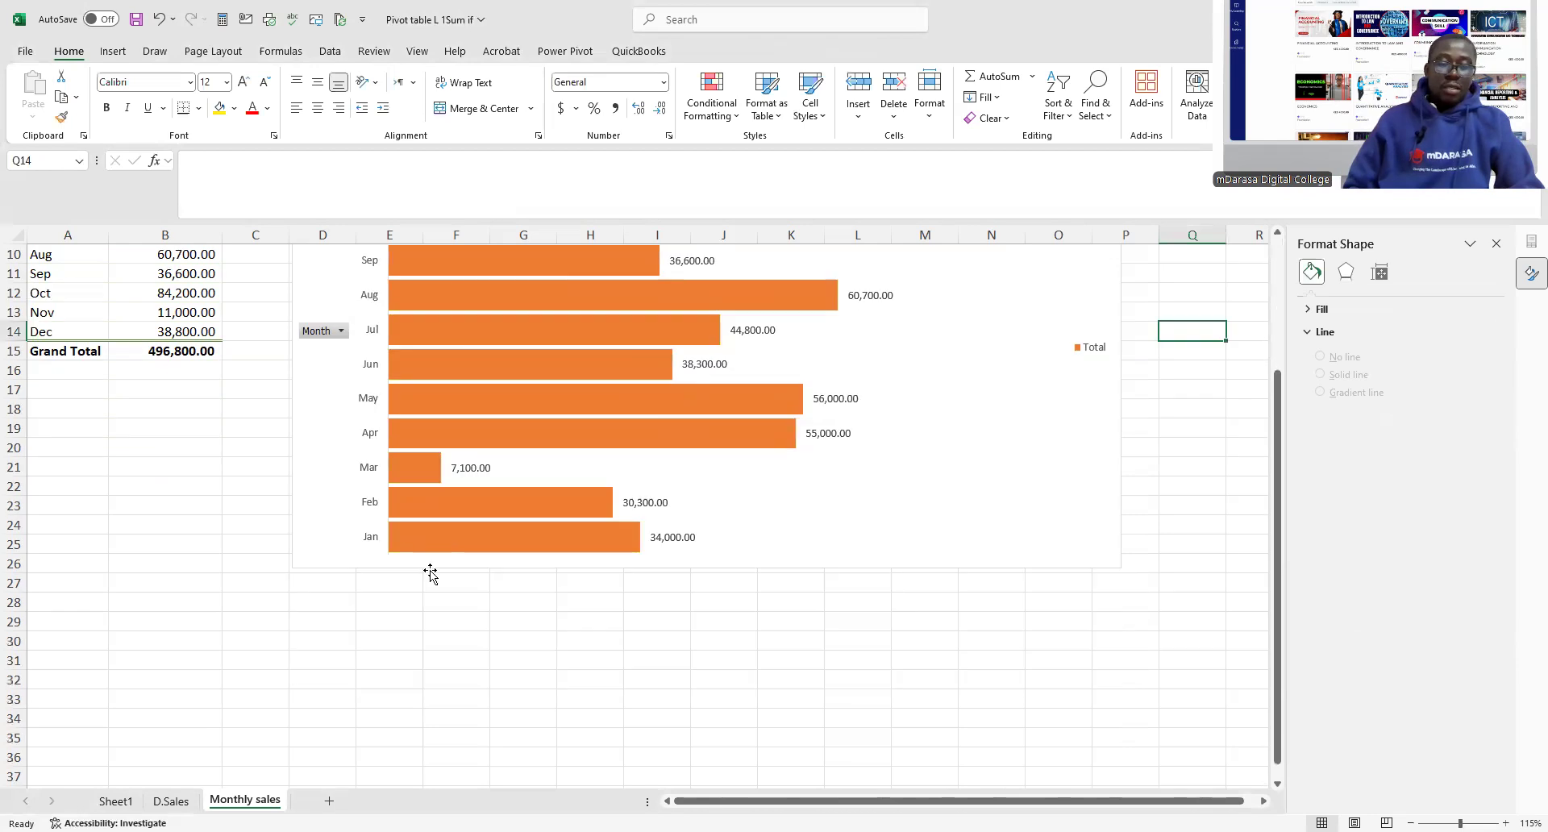
scroll(256, 707, up, 3)
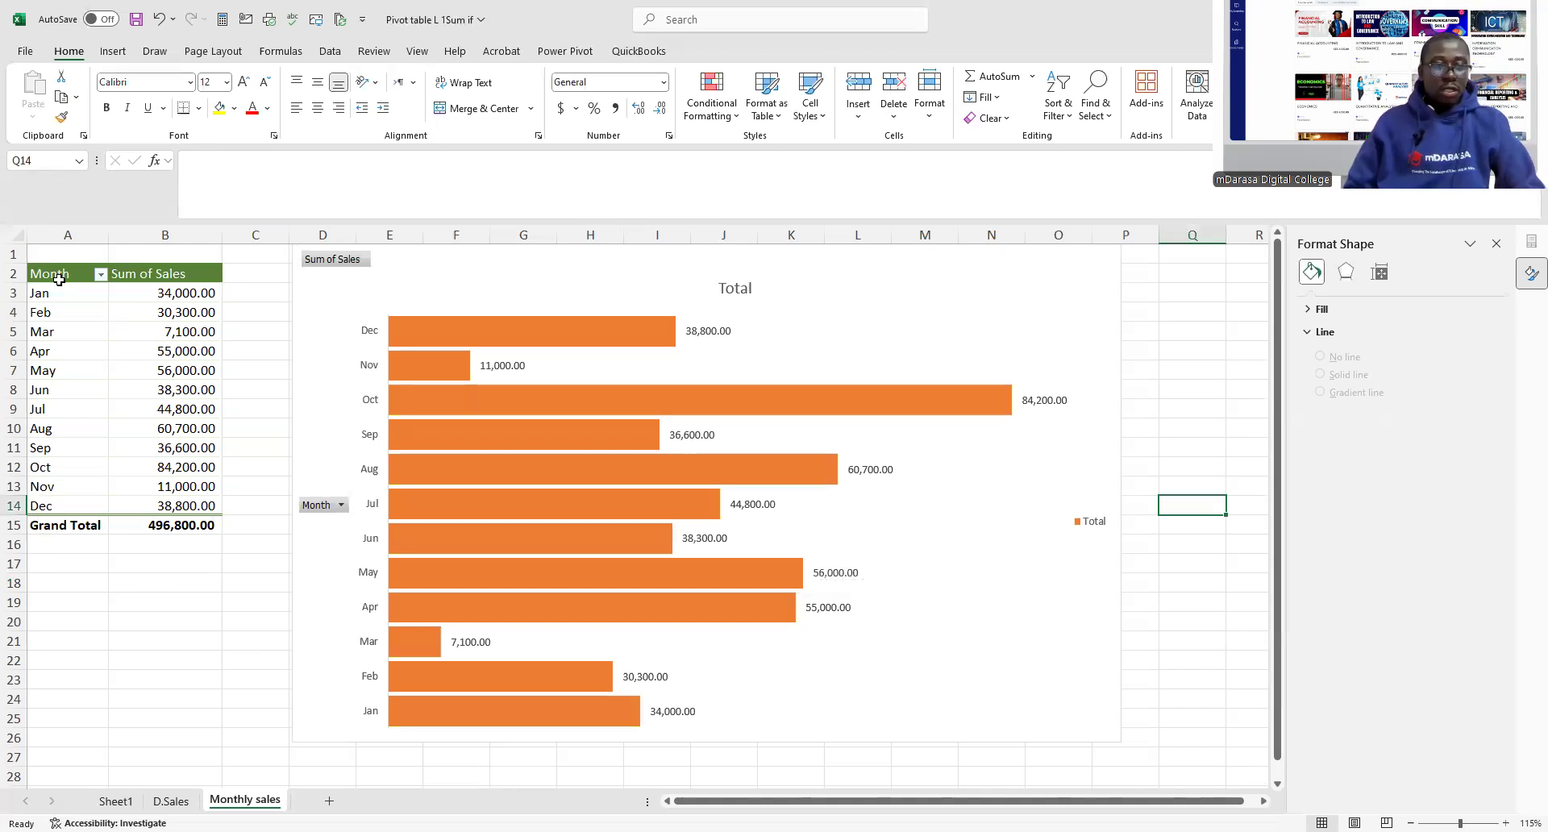
drag(53, 275, 201, 520)
key(ctrl+c)
click(329, 801)
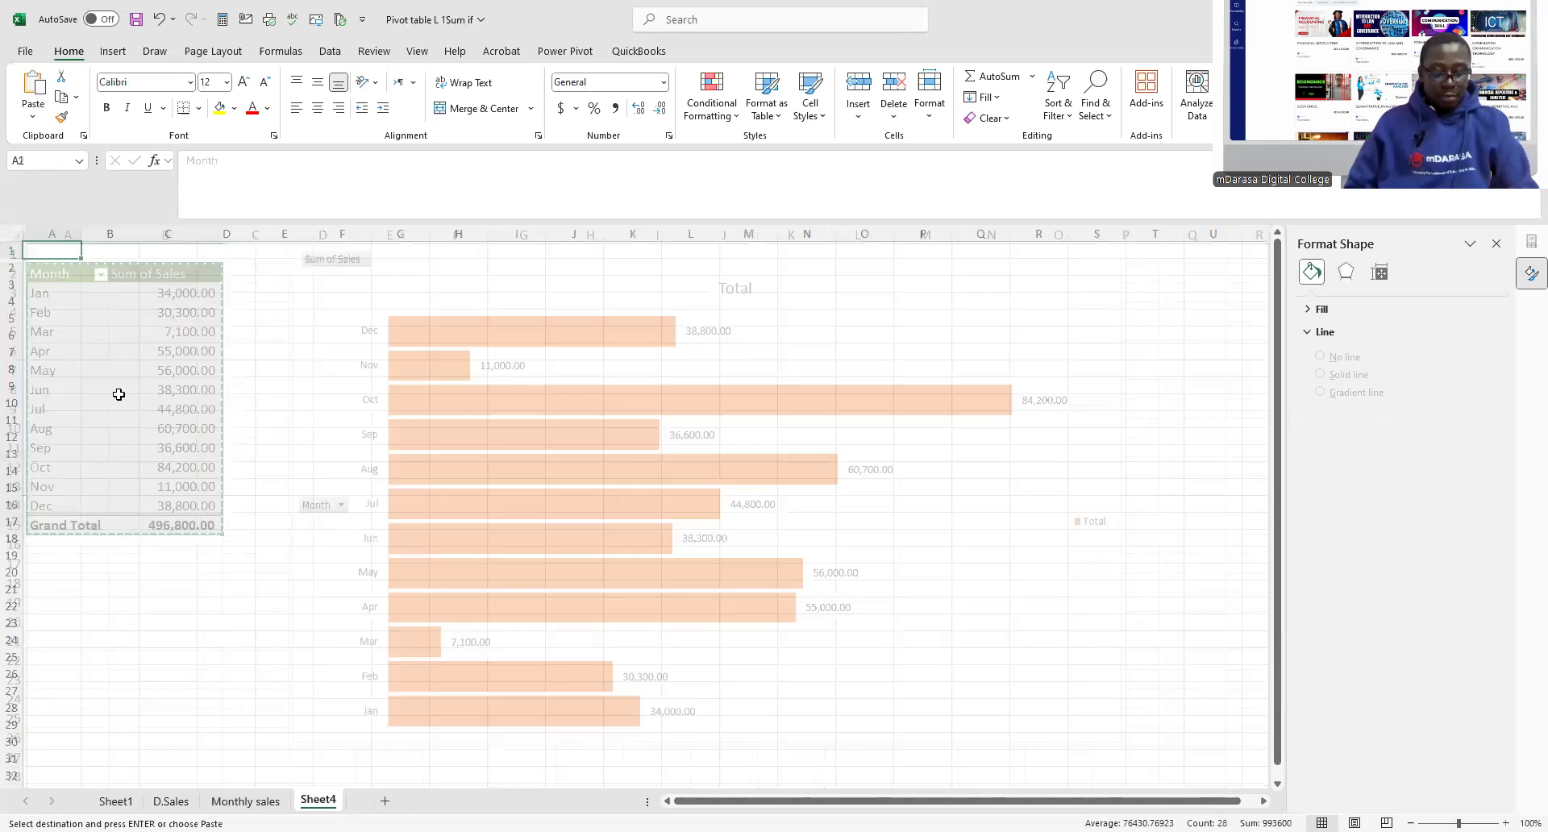
key(ctrl+v)
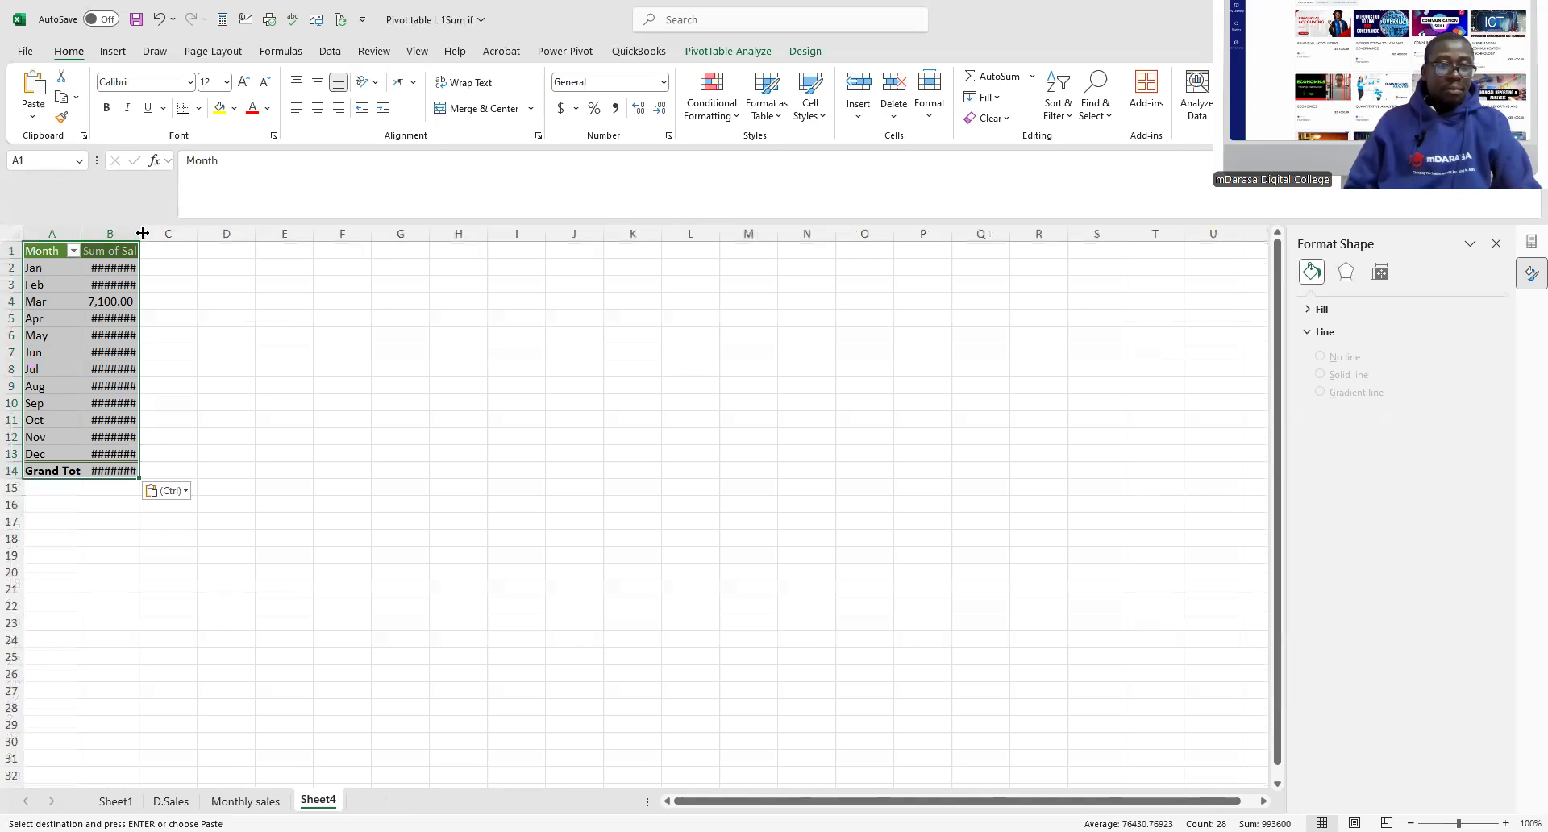
click(148, 301)
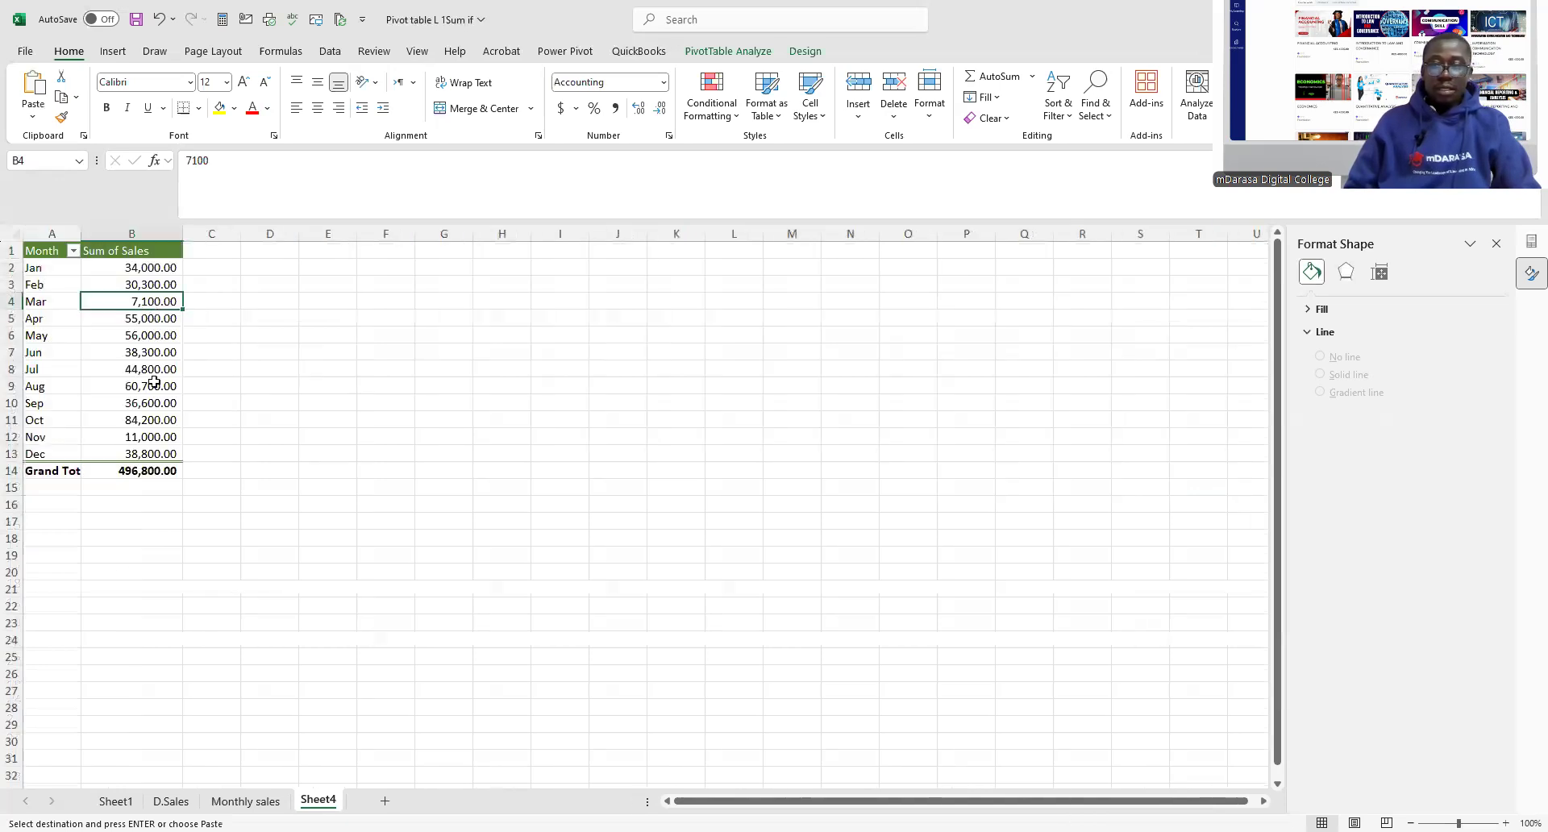
- Replace the Month field with Quarter in the rows of the copied PivotTable
click(1497, 243)
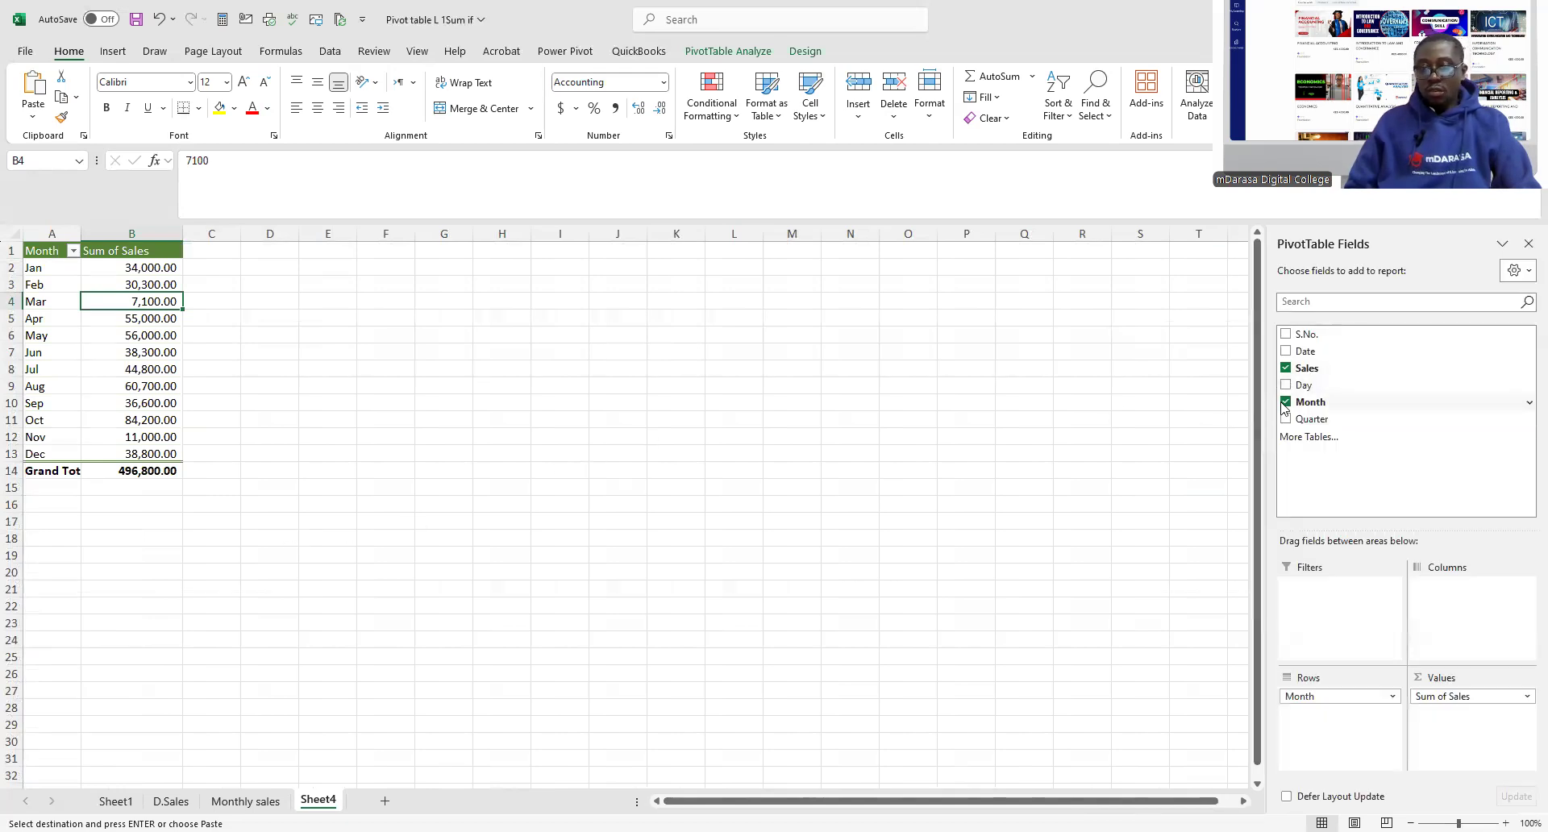
click(1285, 402)
click(1286, 418)
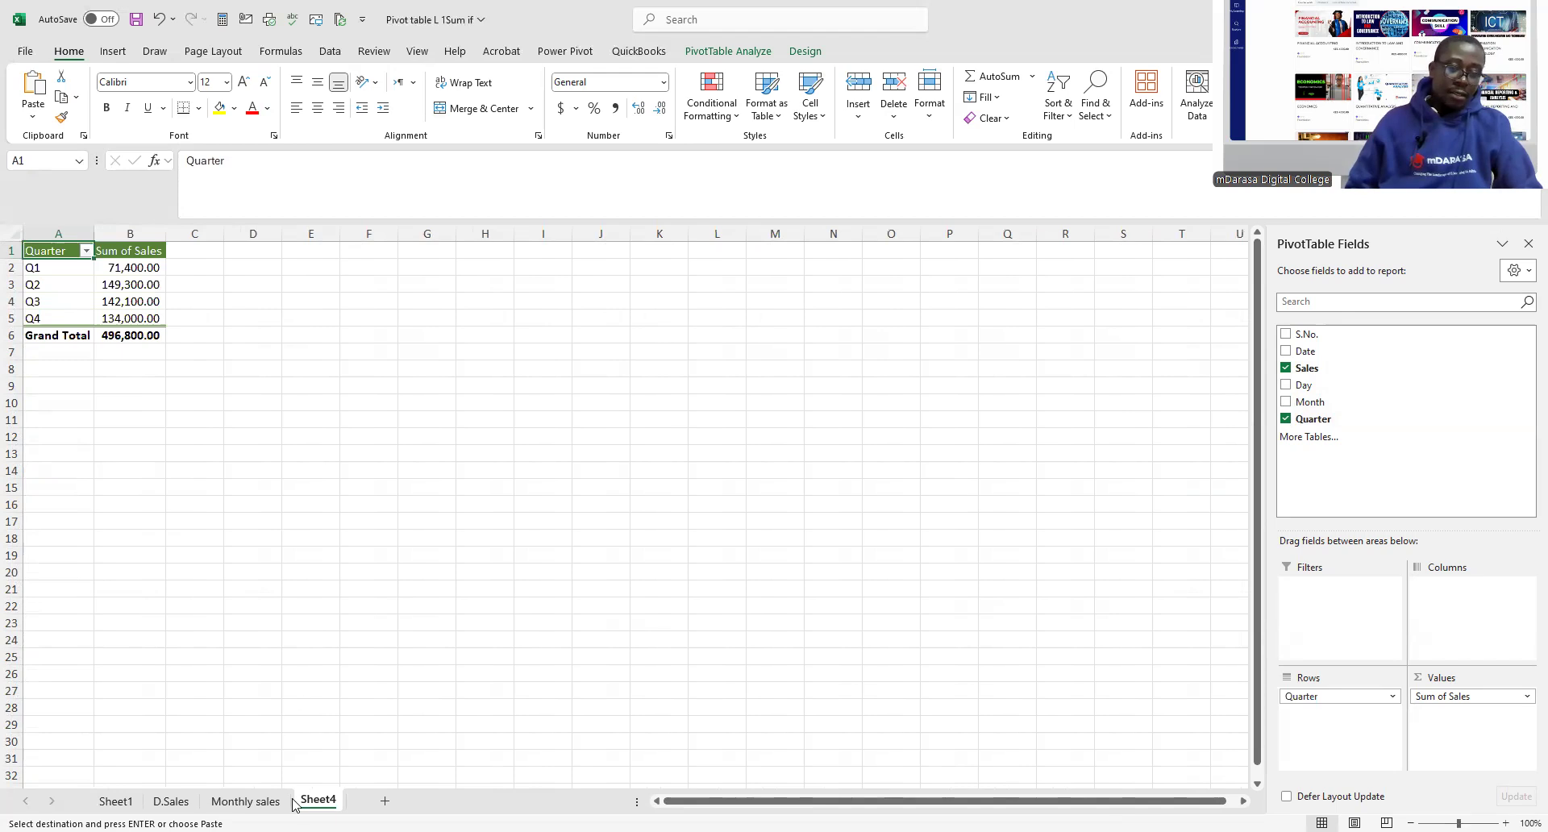
- Rename the new sheet holding the quarterly PivotTable as QSales
right_click(317, 799)
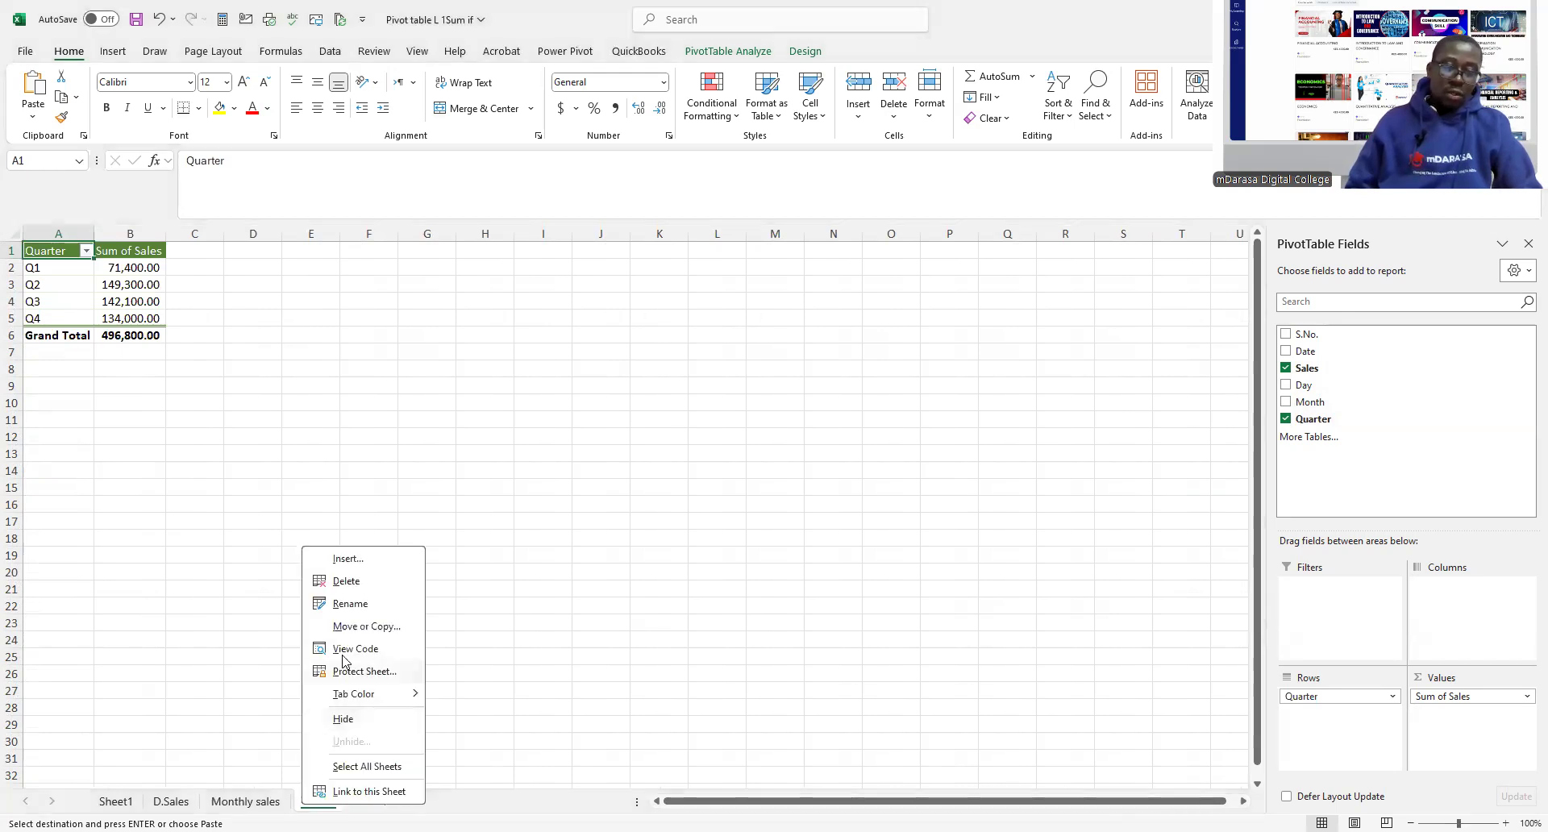
click(362, 609)
text(Q)
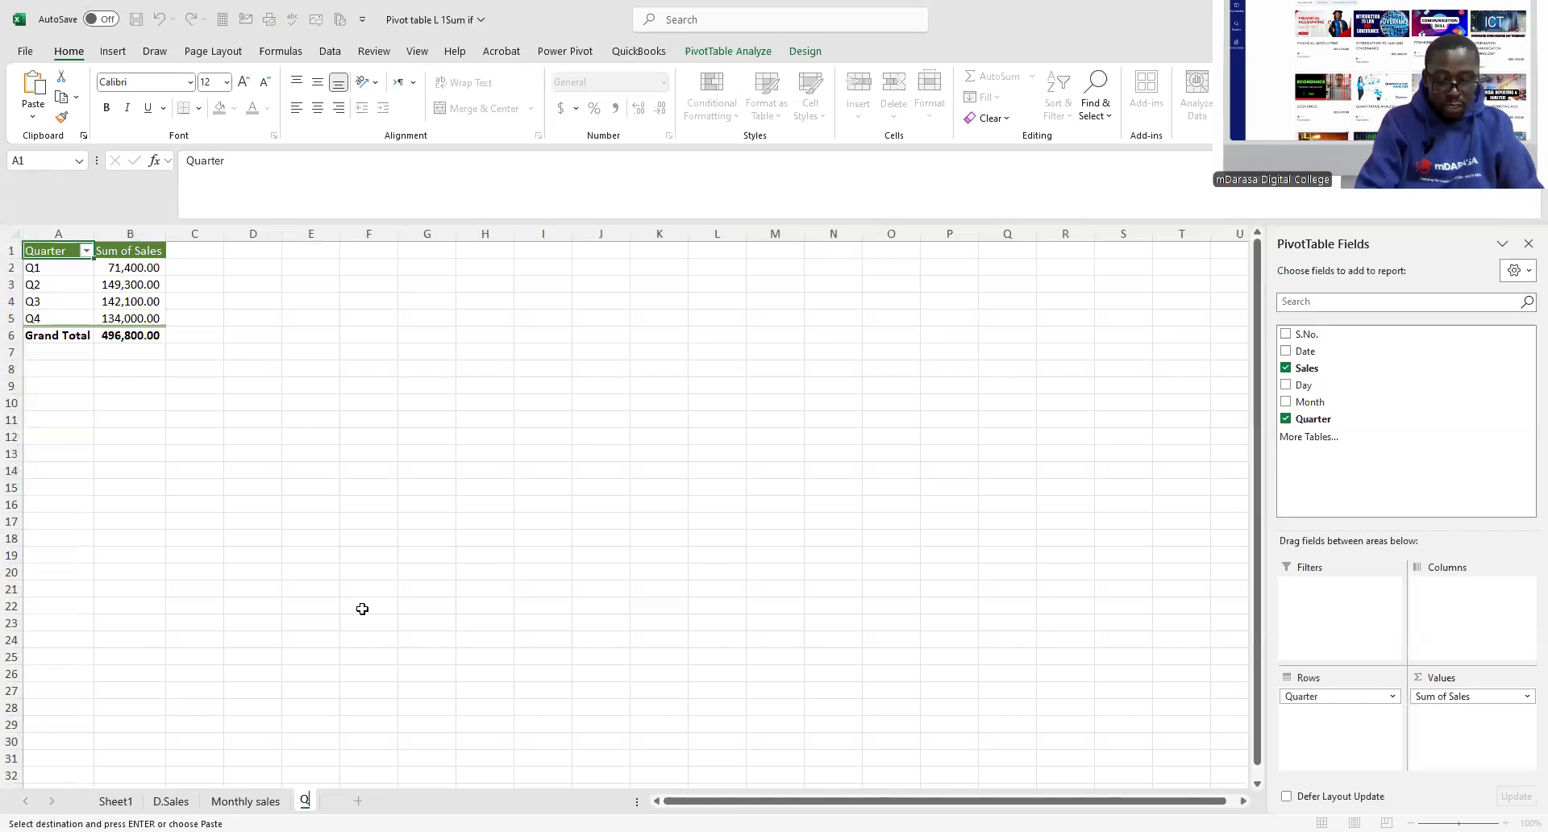
text(Sales)
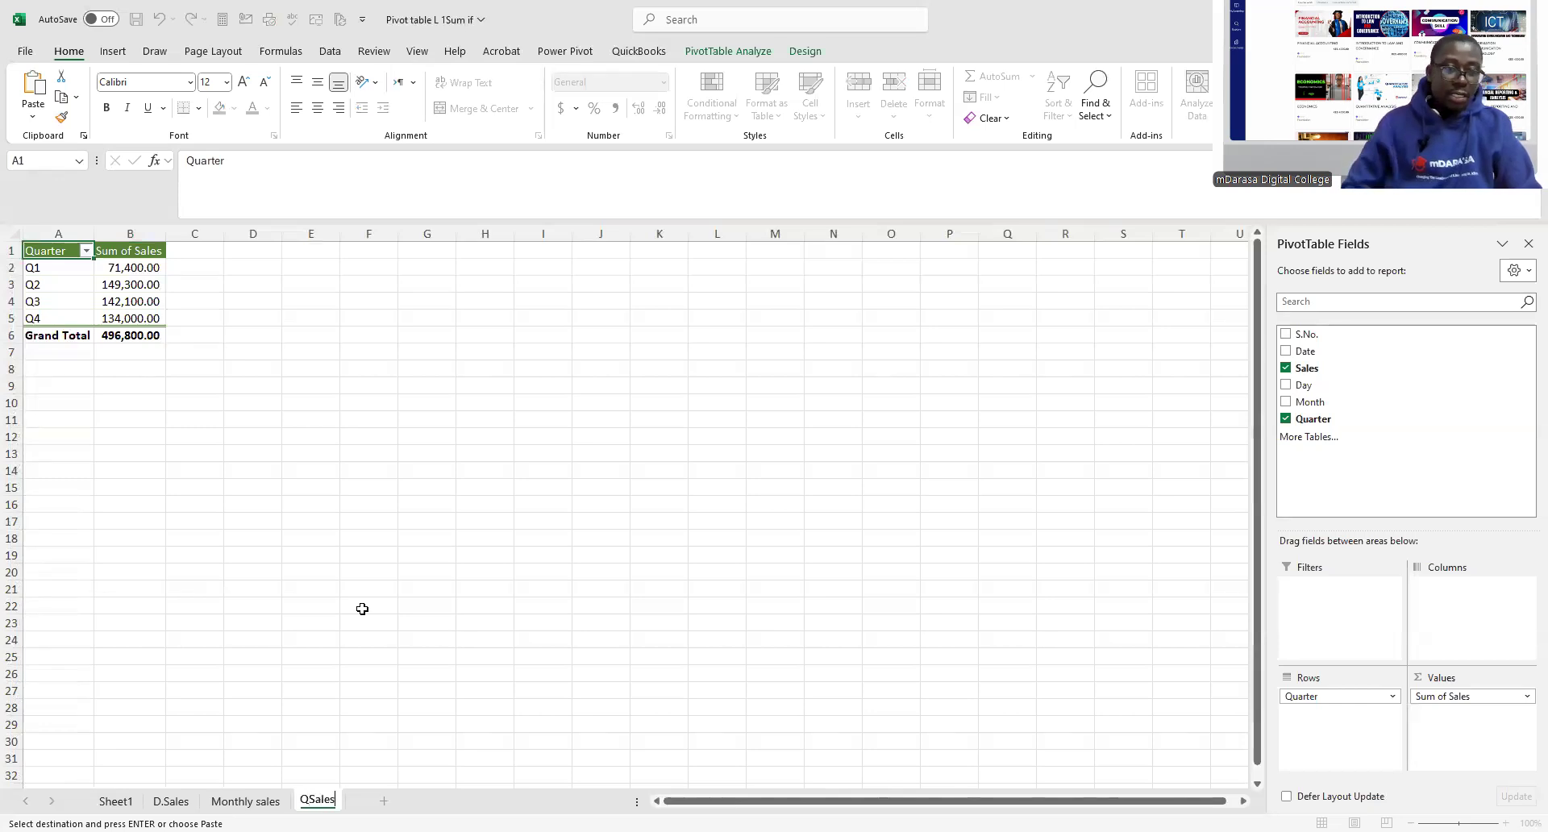
click(362, 608)
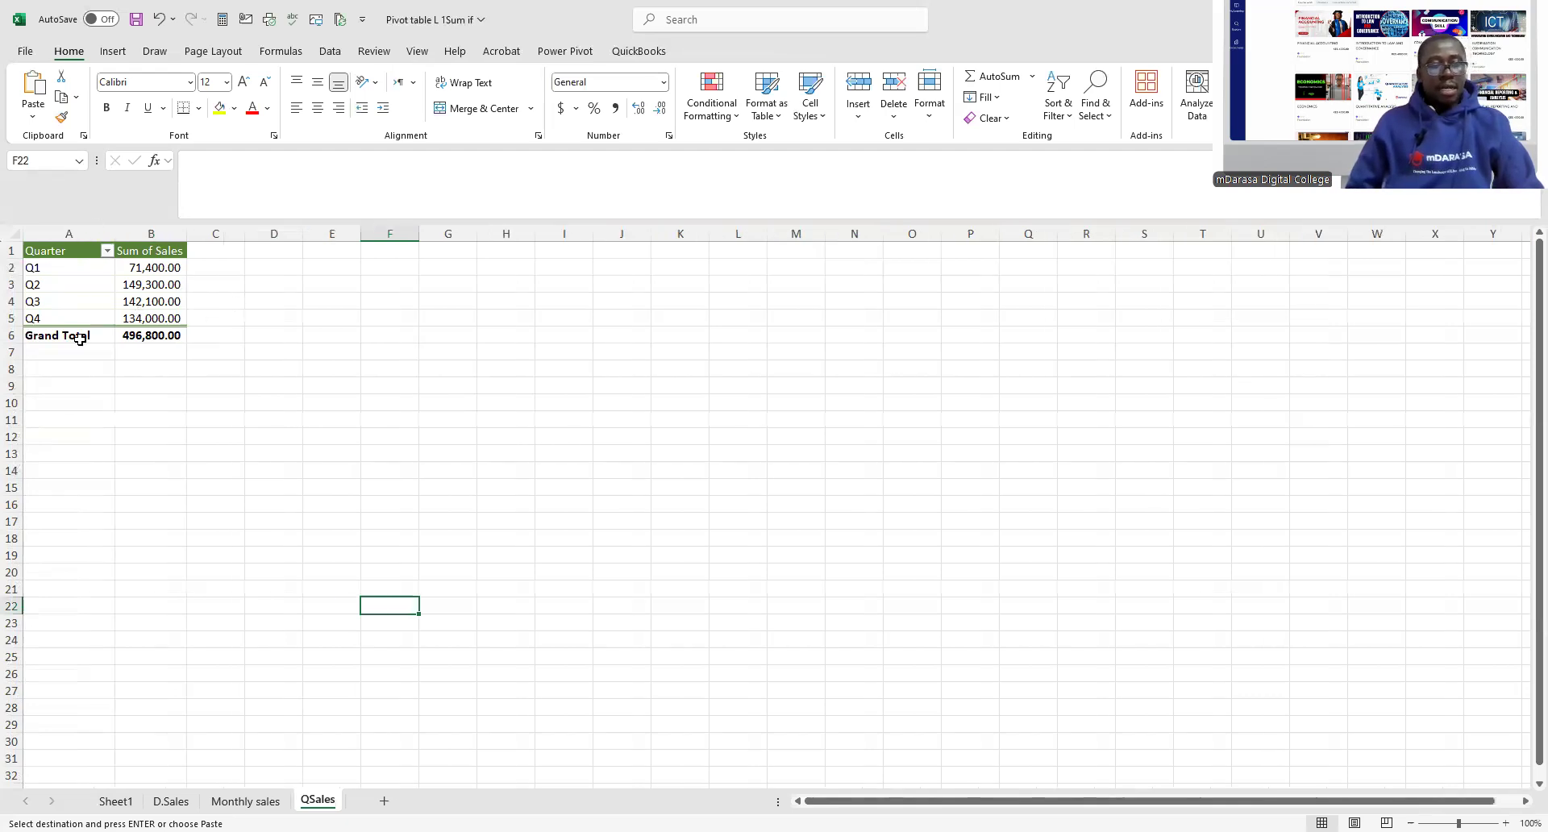
- Insert a doughnut PivotChart based on the quarterly sales PivotTable
click(63, 250)
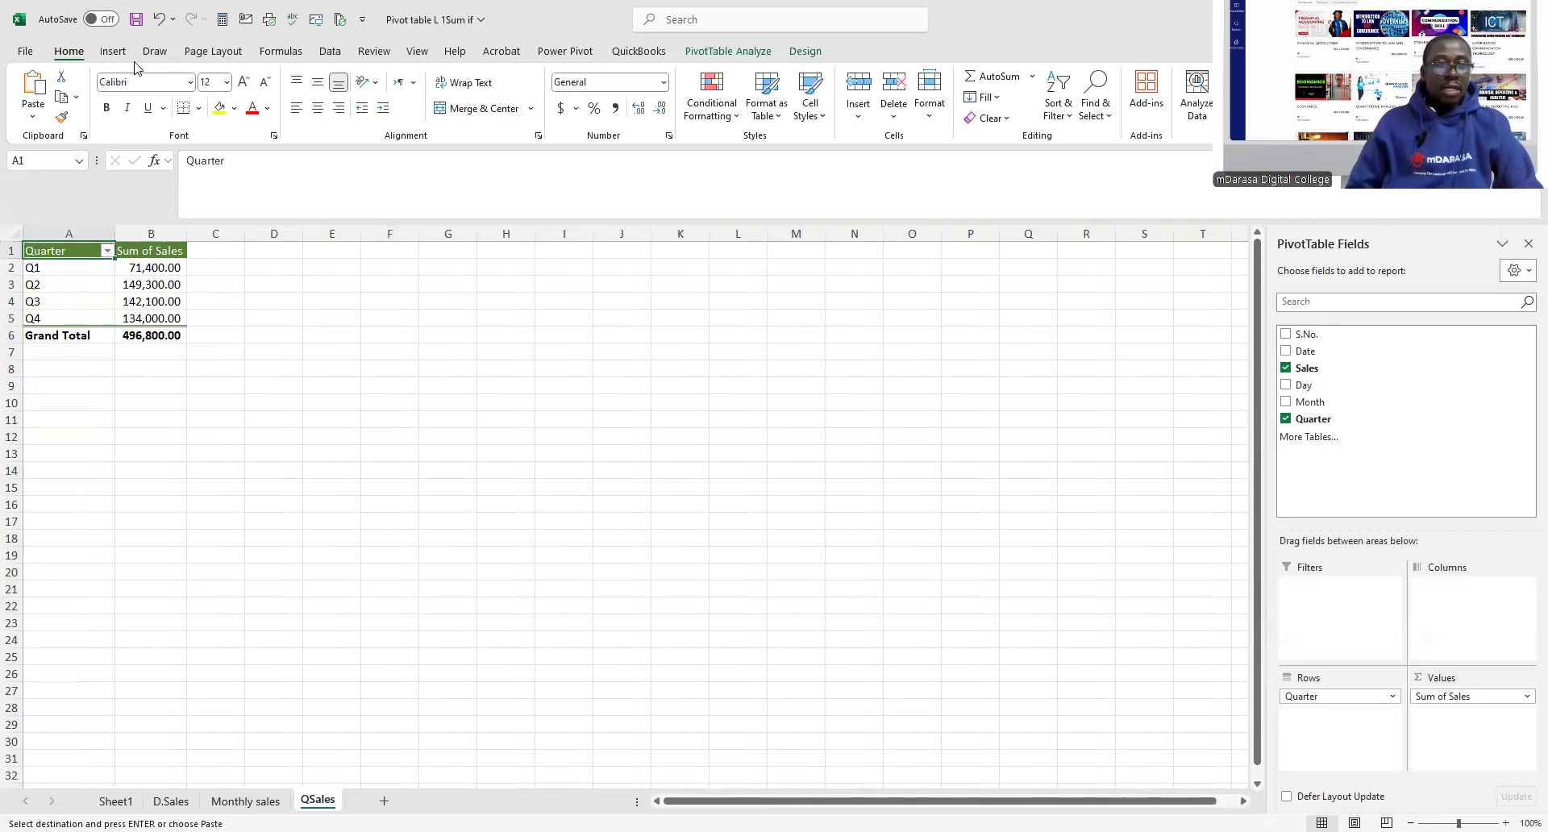
click(112, 53)
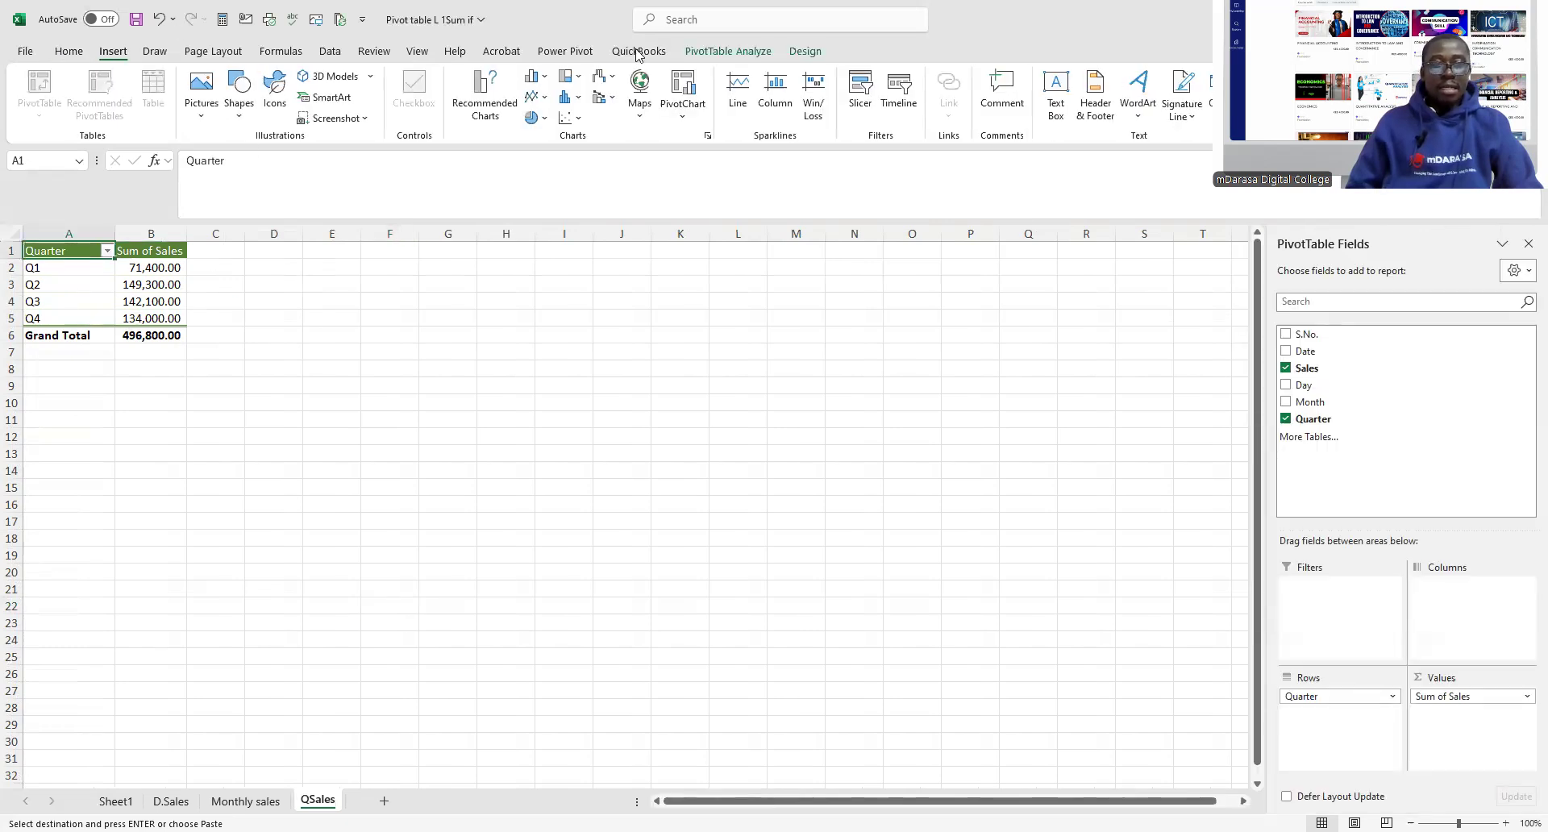
click(640, 119)
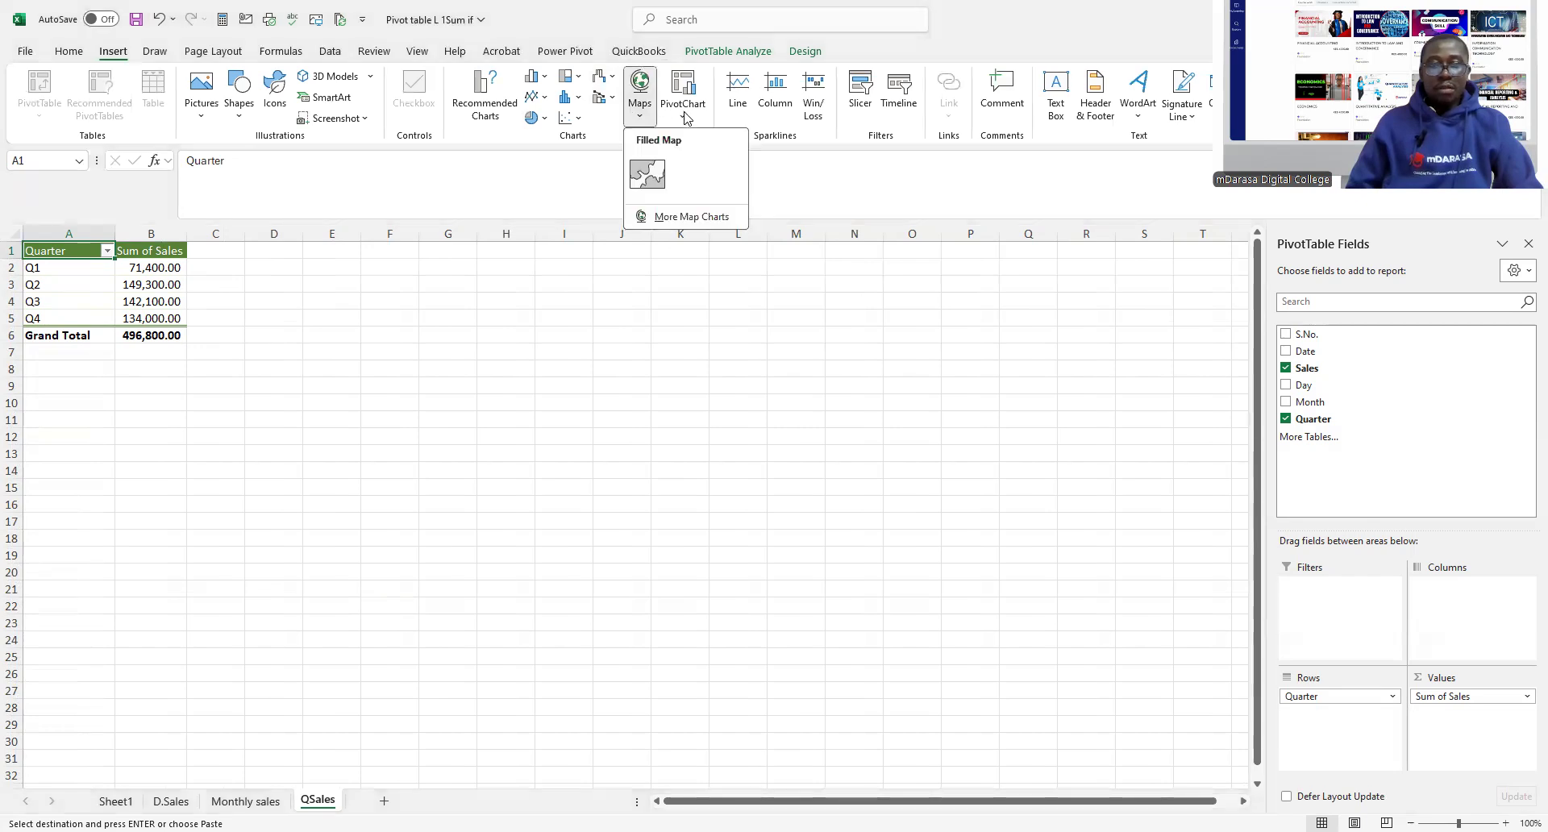
click(685, 117)
click(686, 143)
click(574, 329)
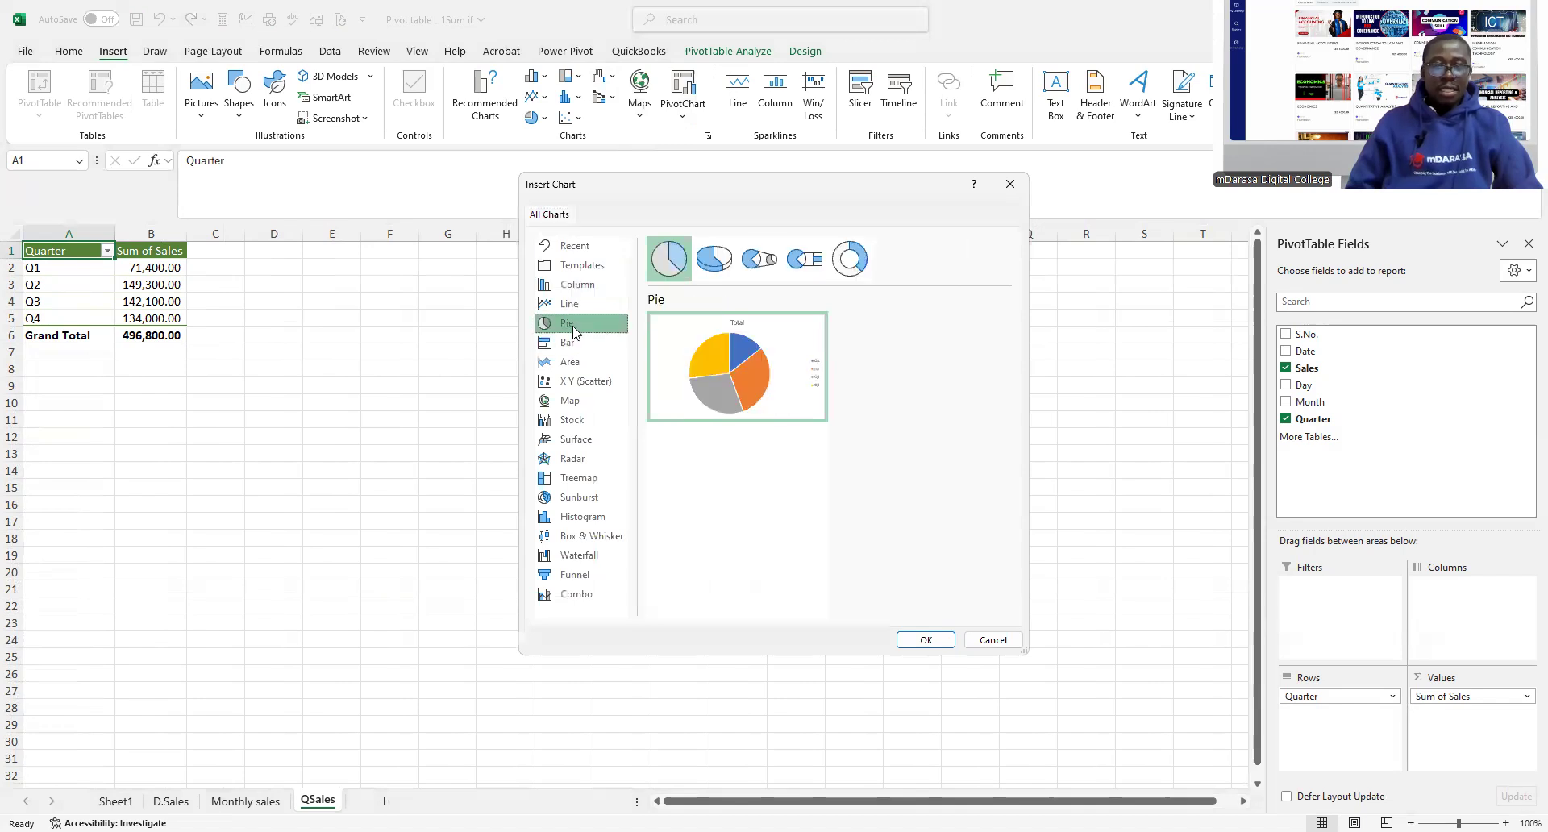
click(859, 274)
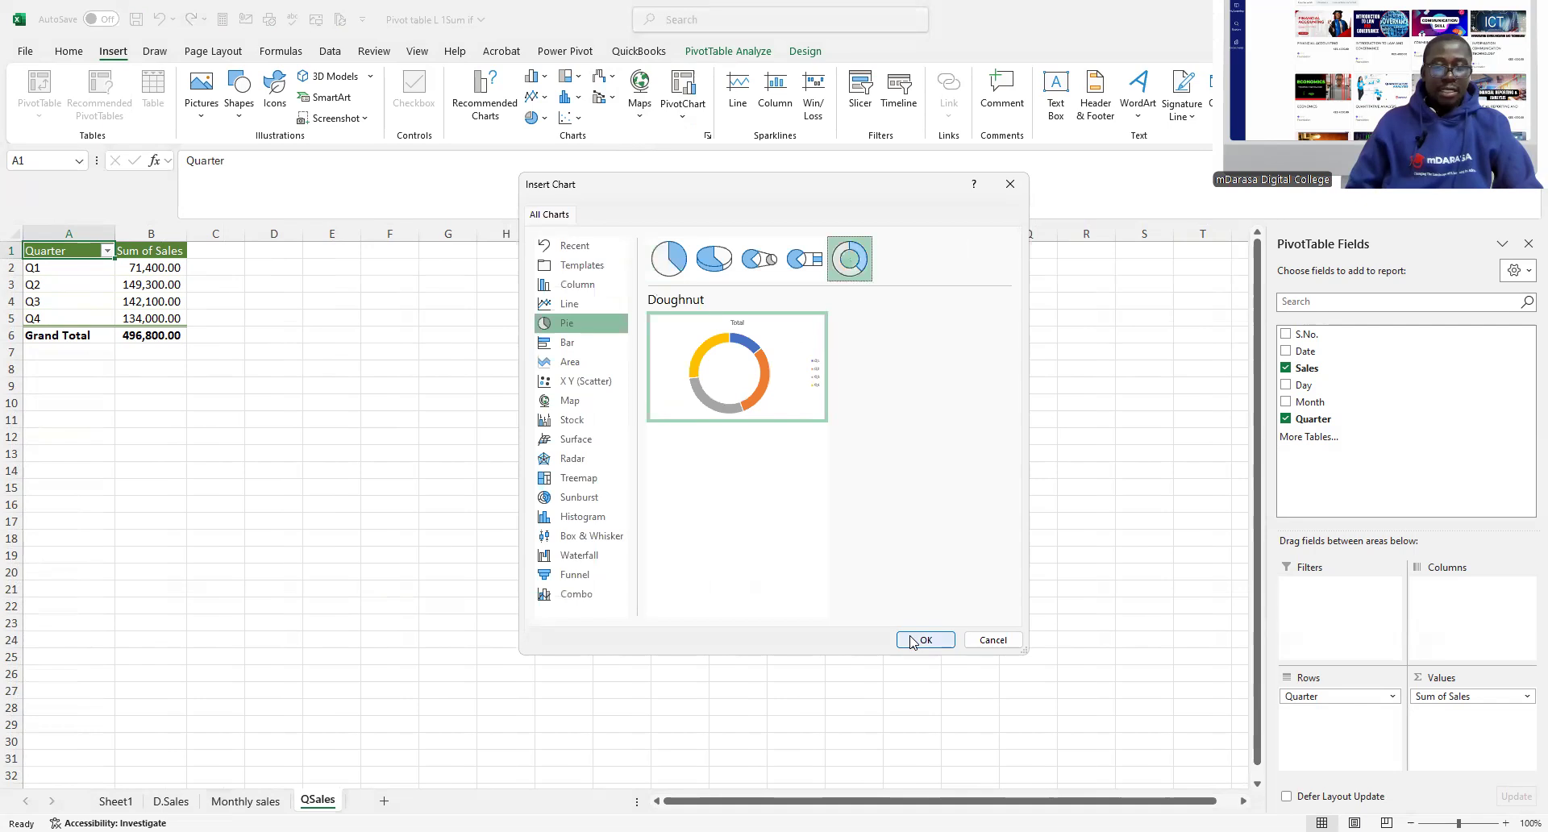
key(Return)
- Move the doughnut chart near the PivotTable and enlarge it to span about columns E to L and rows 2 to 18
drag(522, 405, 399, 266)
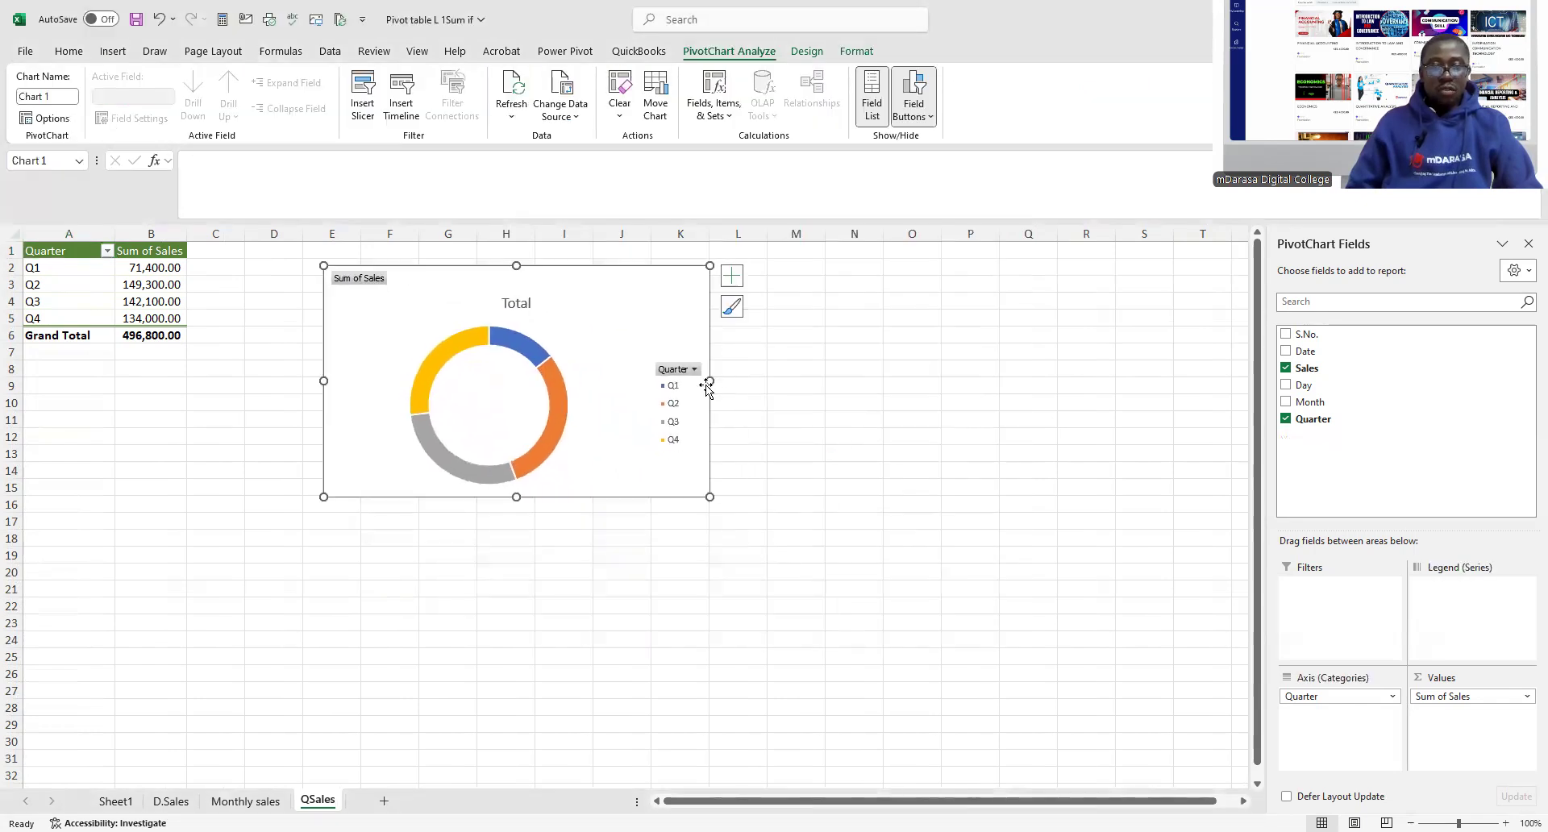
drag(516, 498, 546, 553)
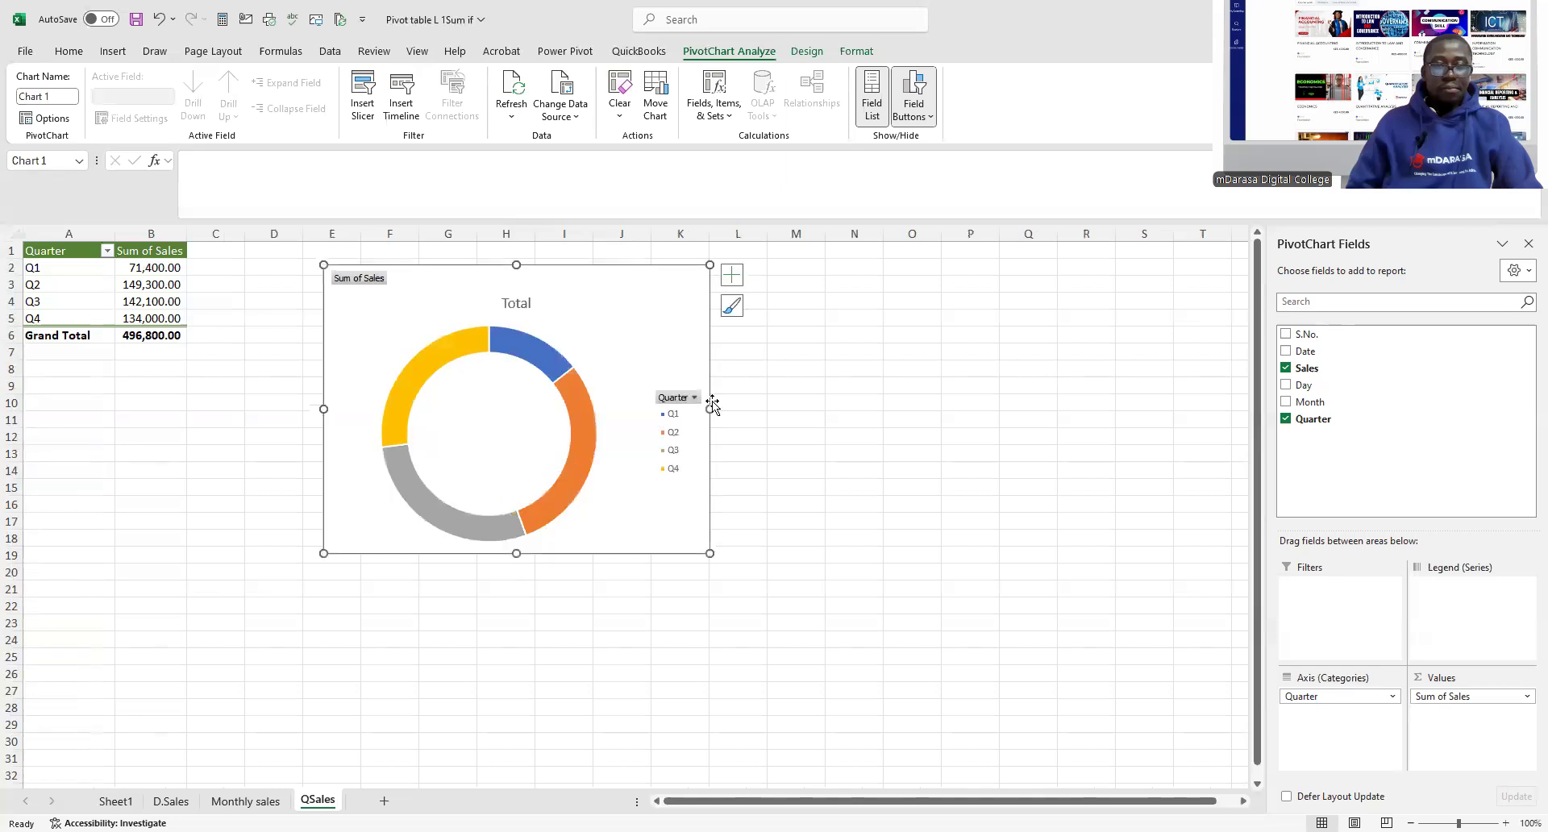
drag(730, 414, 760, 413)
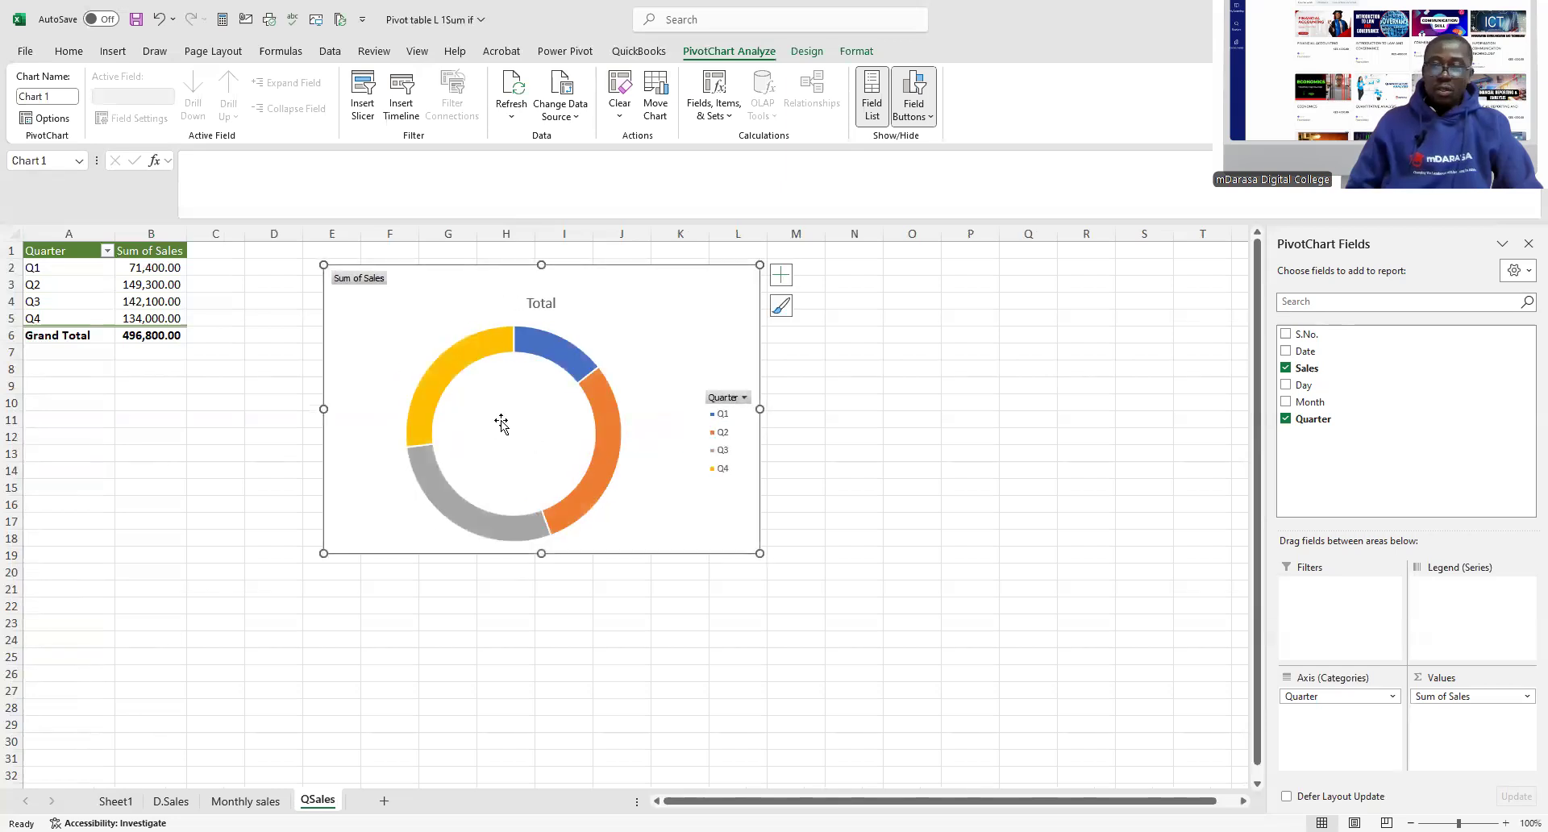
- Set the doughnut hole size to 21% and move the chart beside the PivotTable so it starts at about cell D1
click(583, 368)
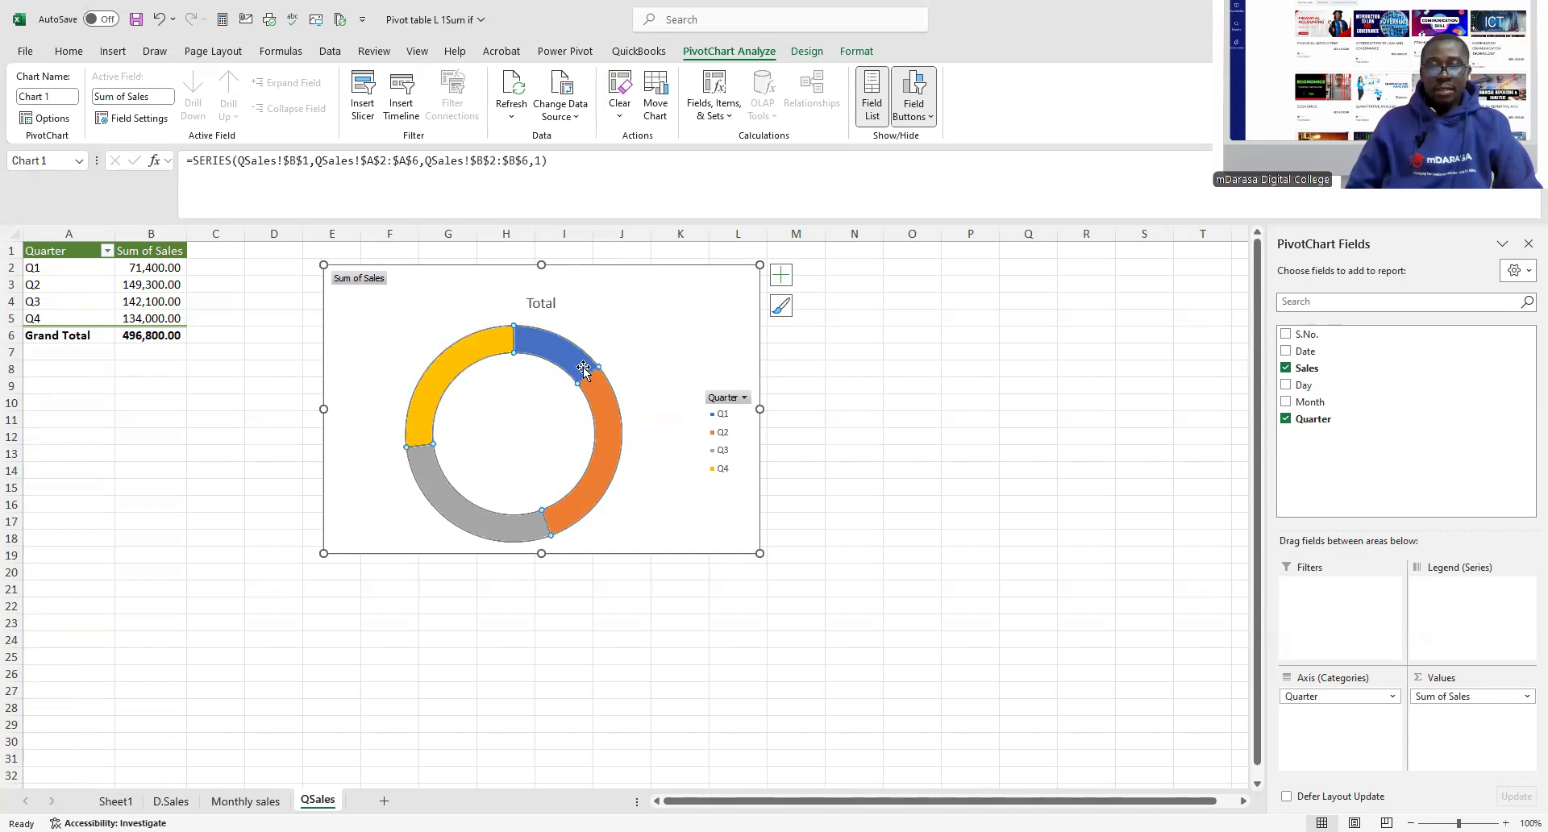
right_click(583, 370)
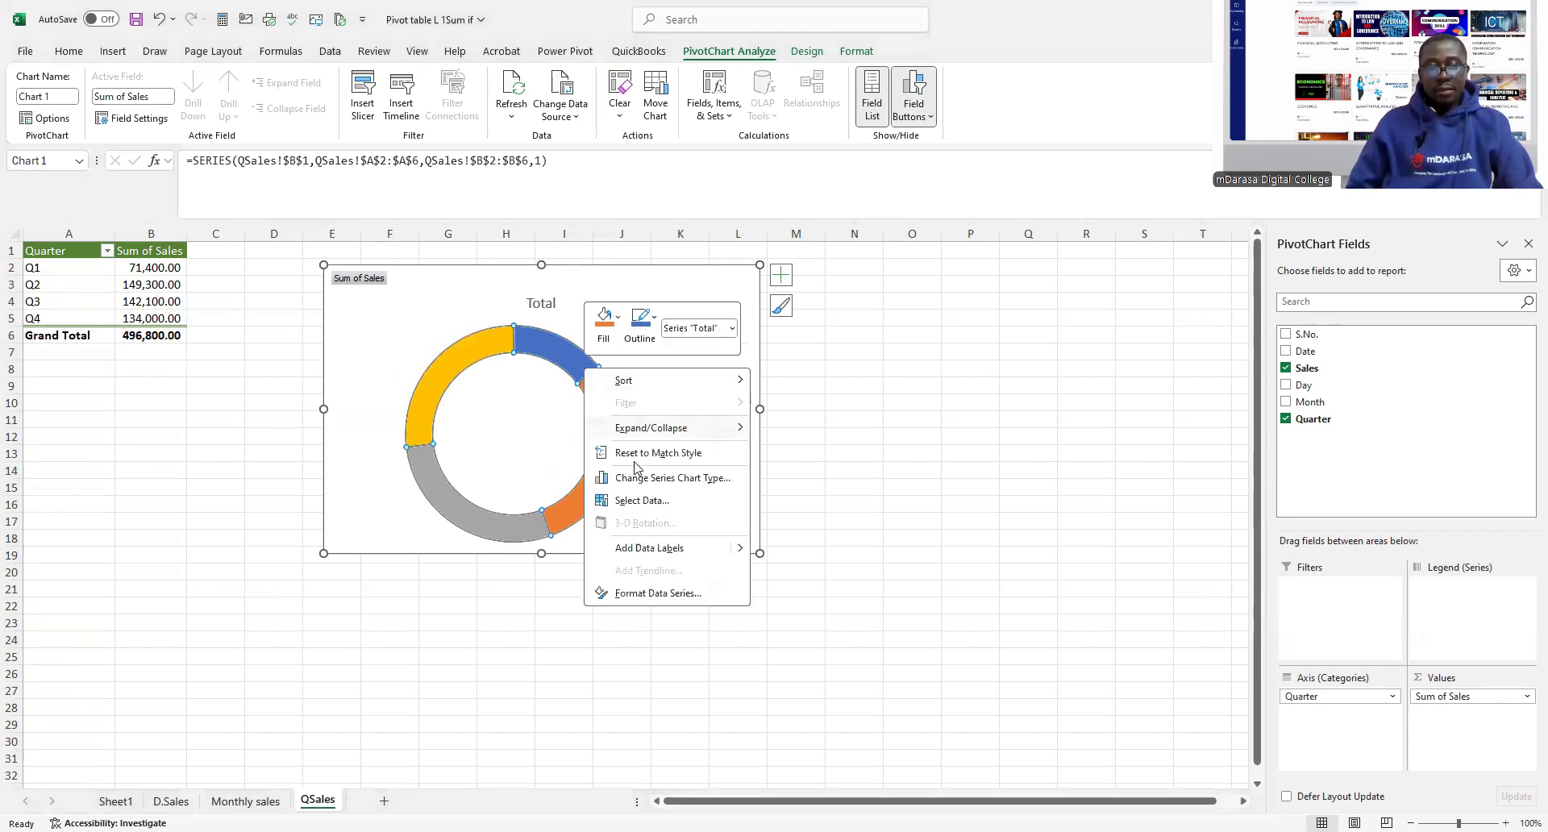
click(658, 592)
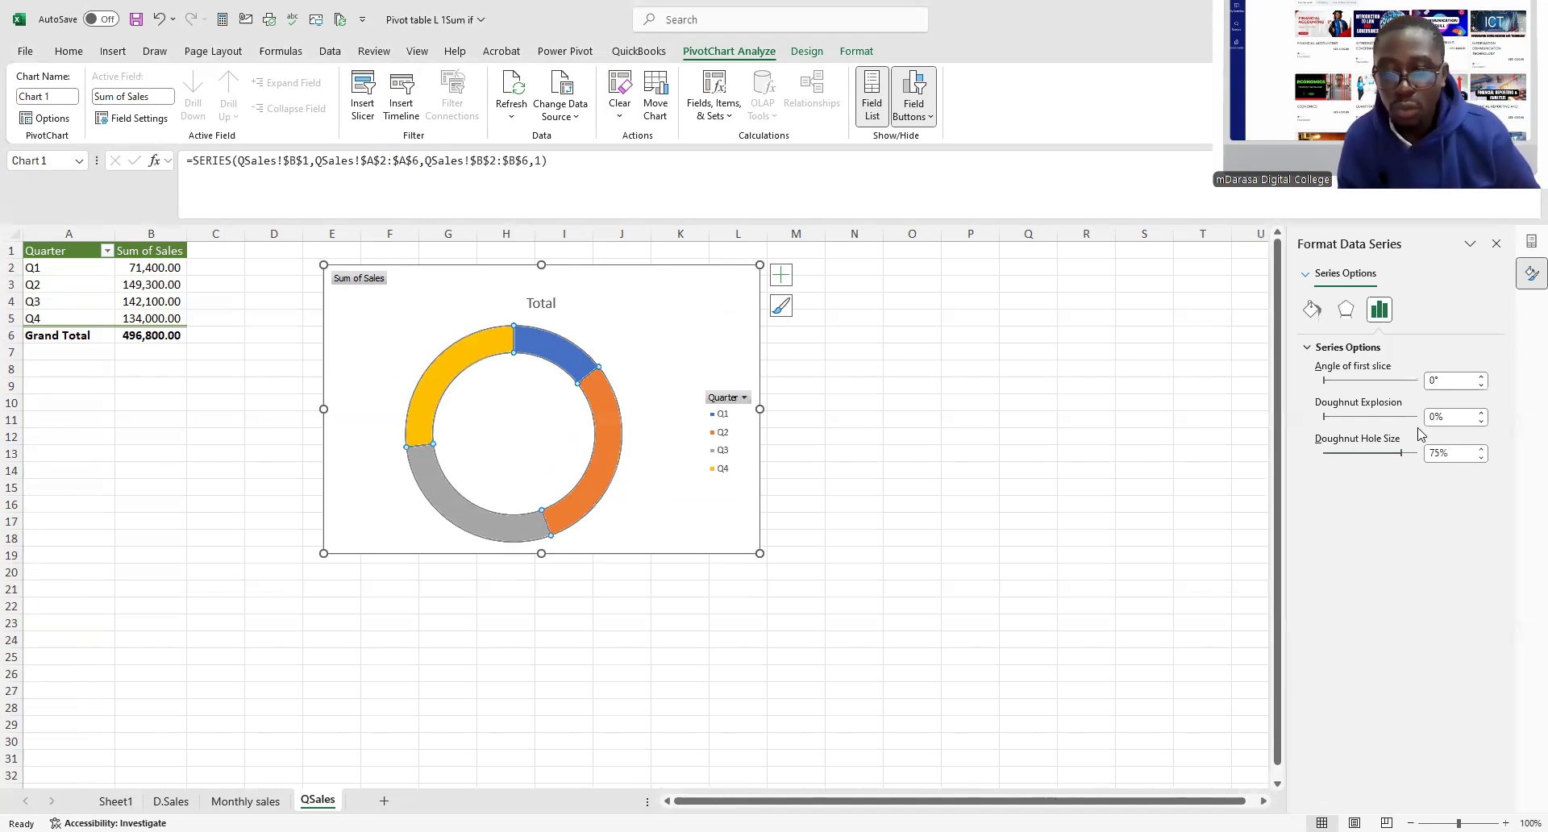
drag(1401, 454, 1349, 456)
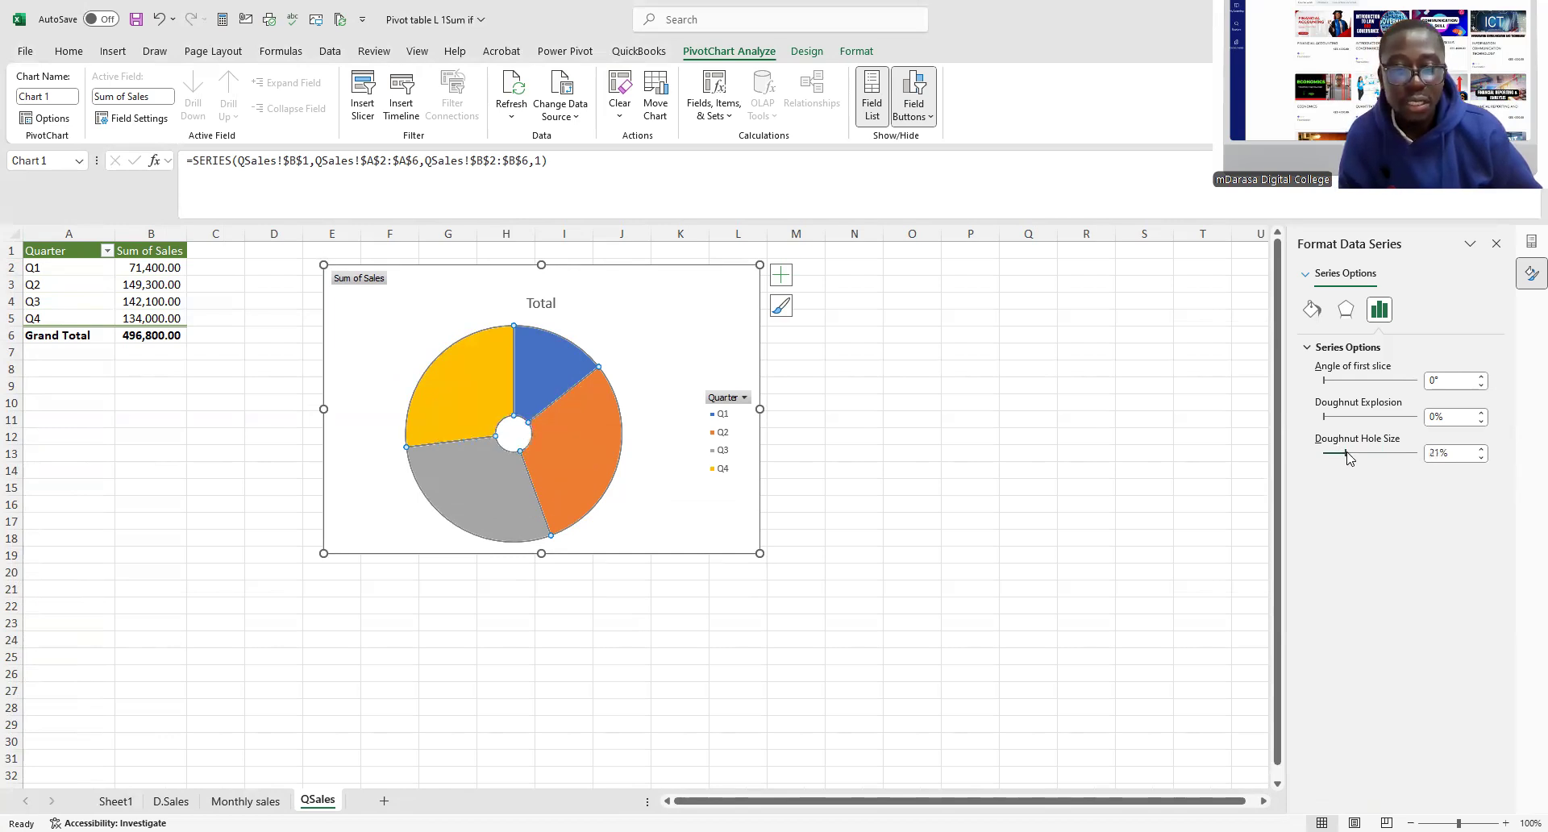
click(993, 504)
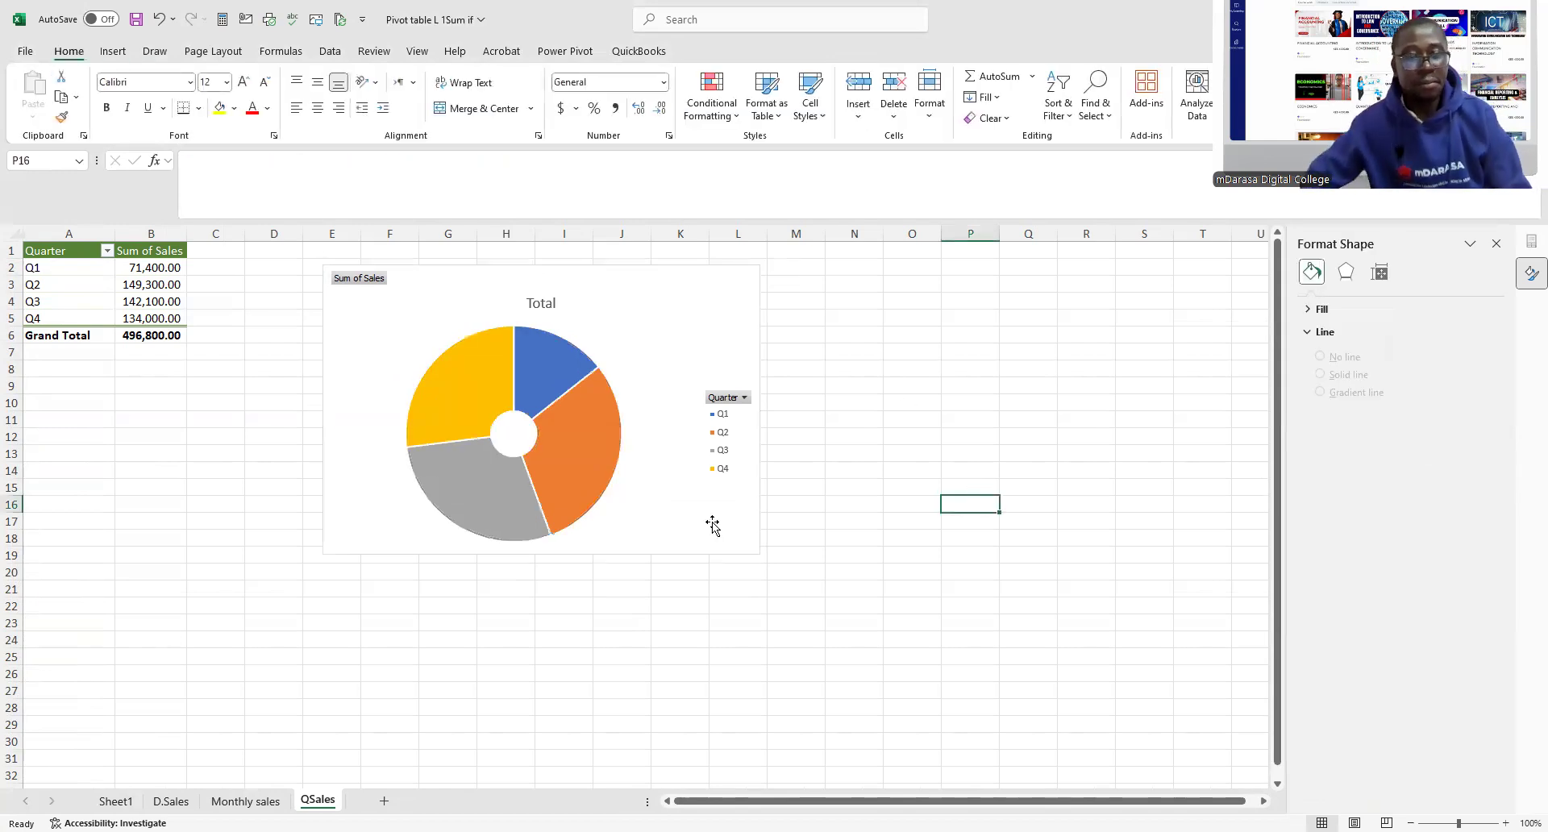
drag(455, 286, 378, 266)
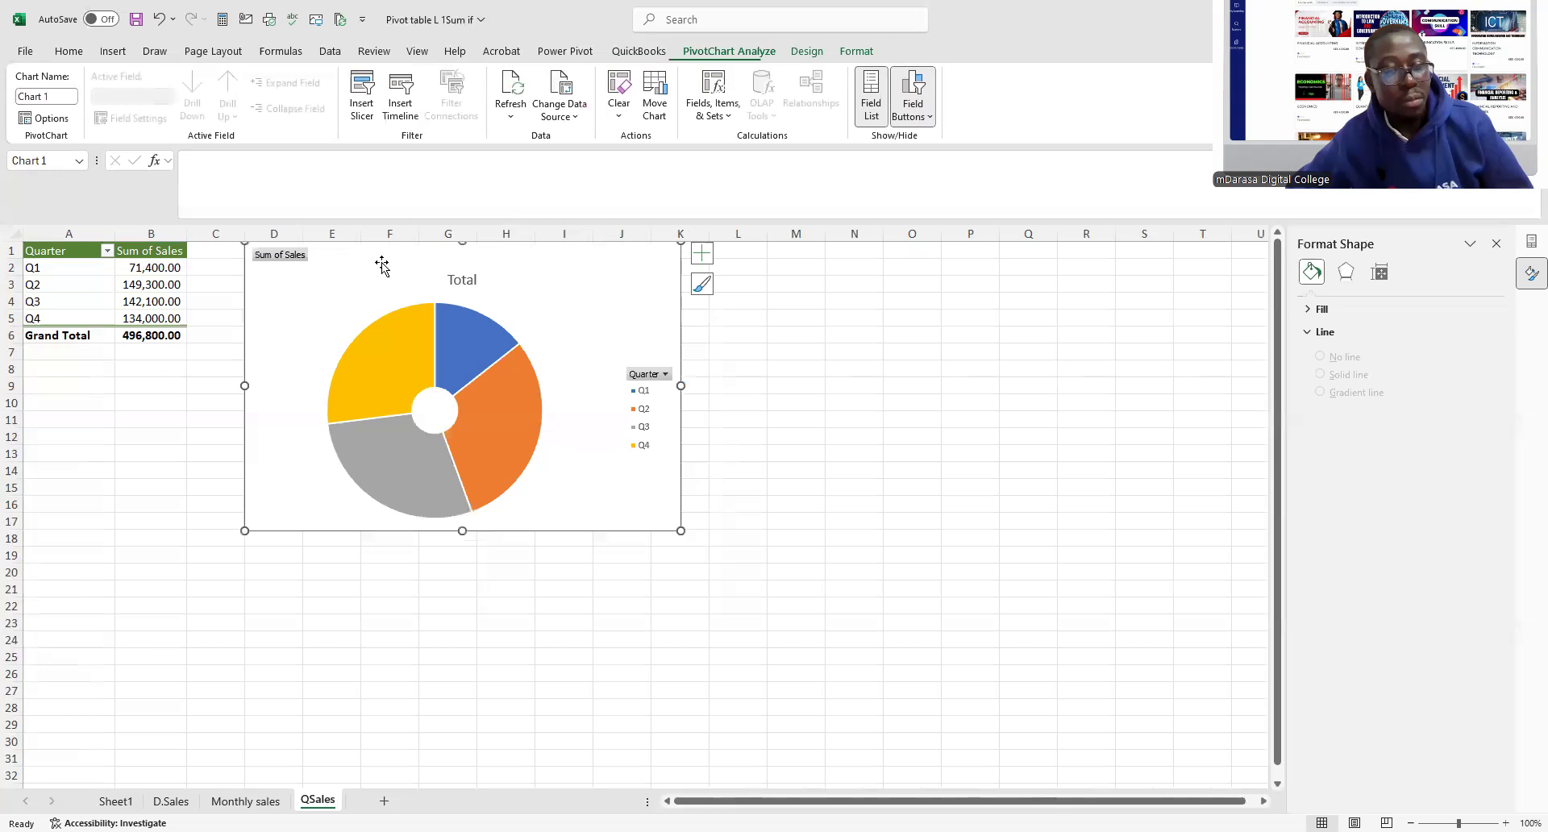
- Add data callouts to the slices of the quarterly doughnut chart
click(494, 342)
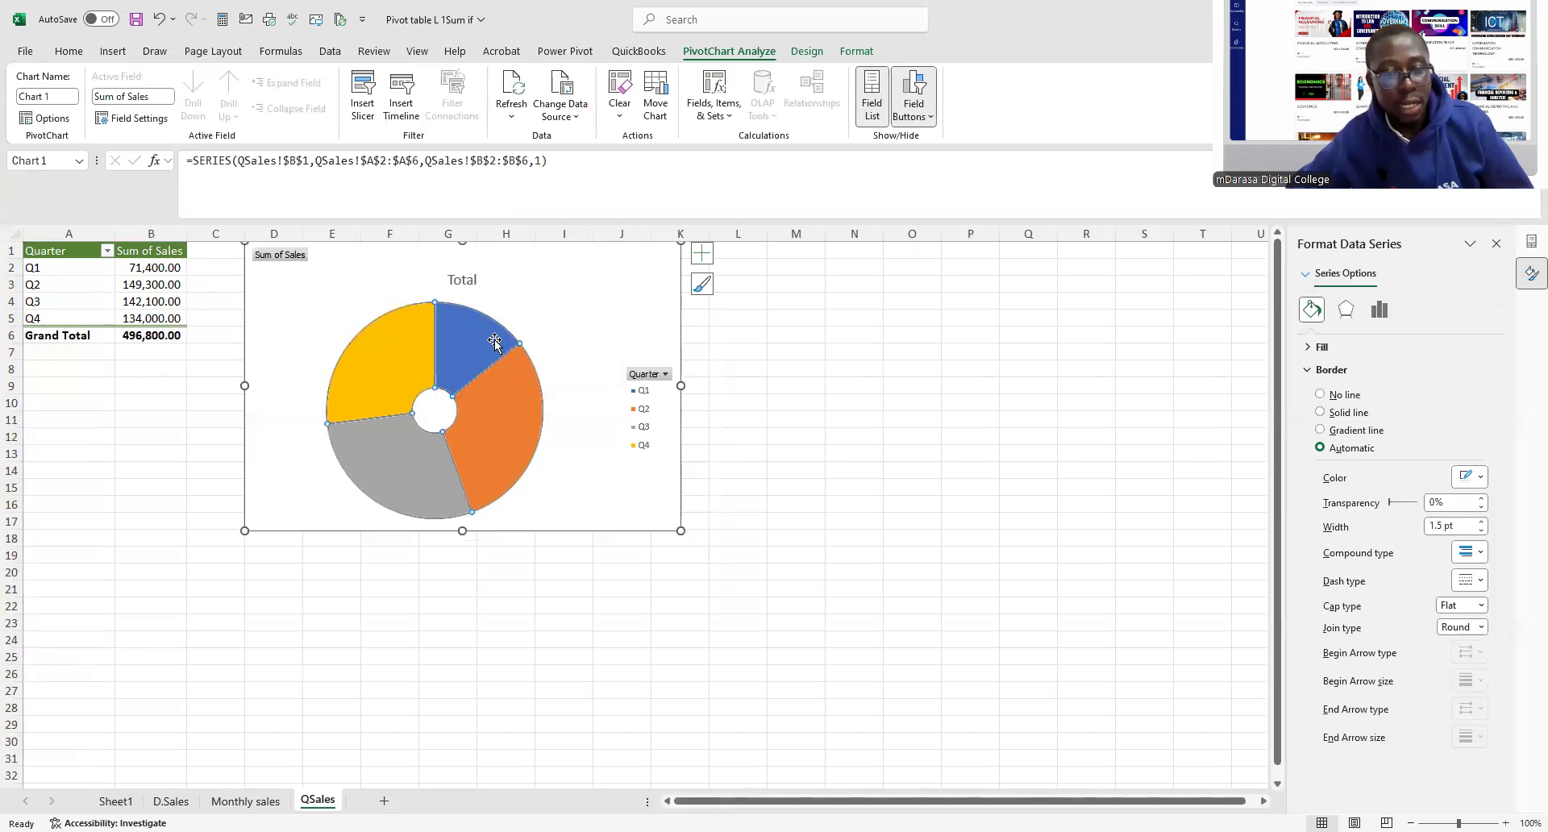
right_click(494, 344)
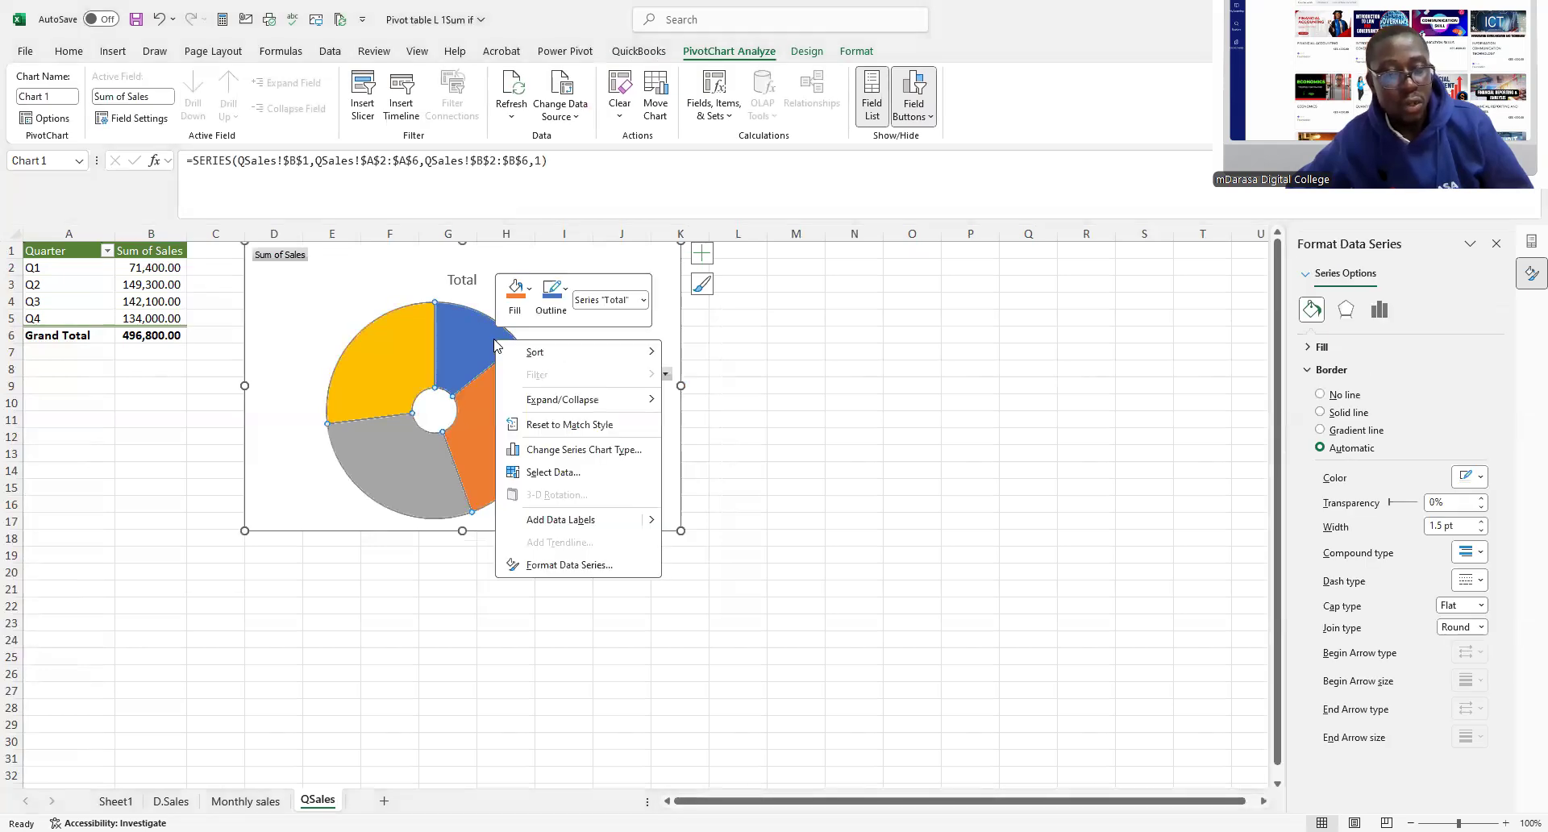
mouse_move(654, 520)
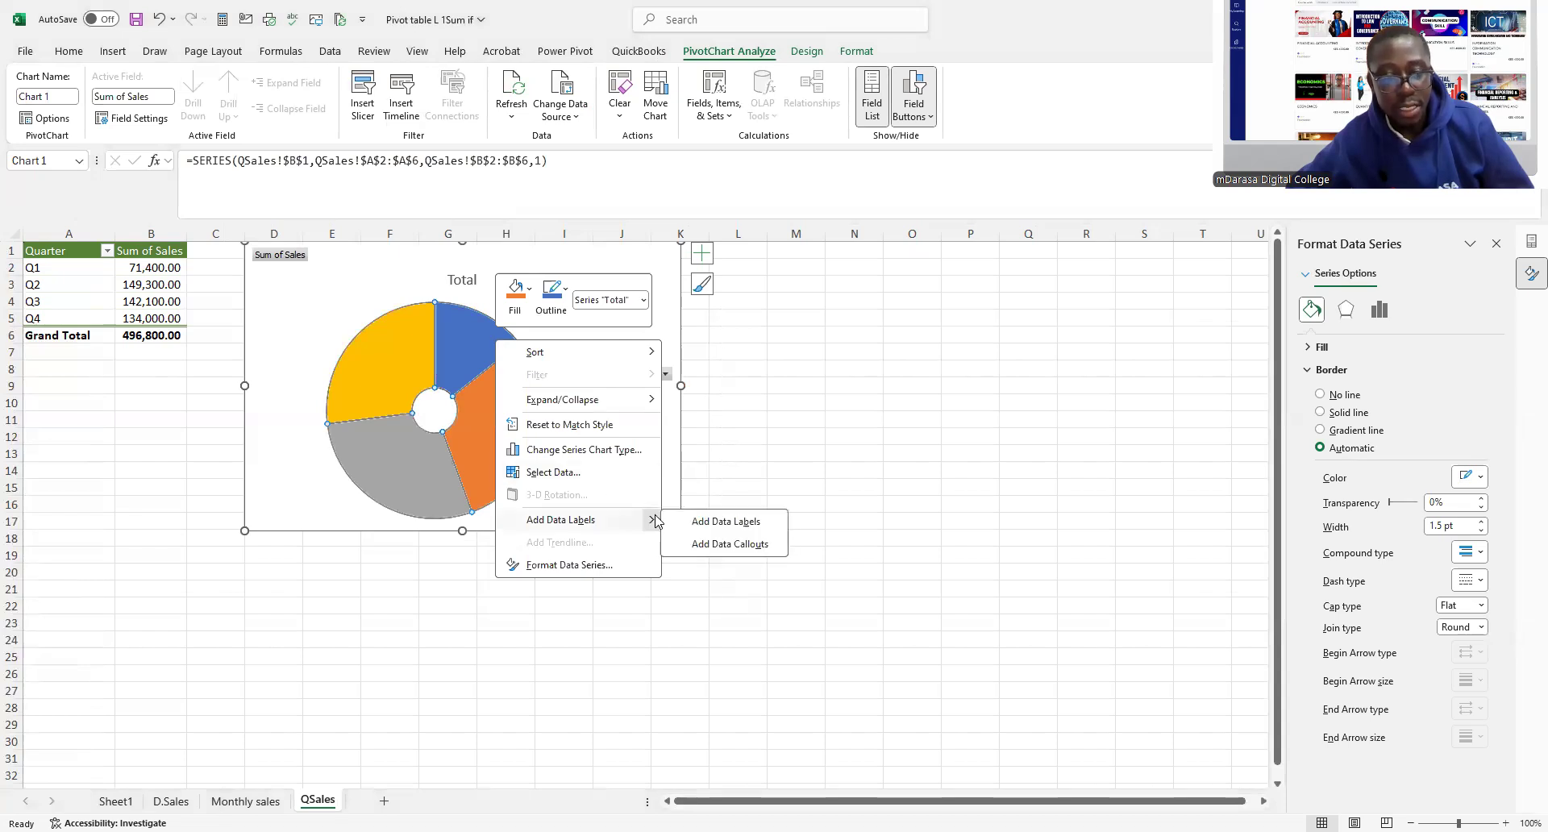
click(704, 542)
- Enlarge the doughnut chart so it extends to about column L and row 19, and deselect it
drag(680, 386, 751, 386)
drag(494, 531, 505, 562)
click(342, 705)
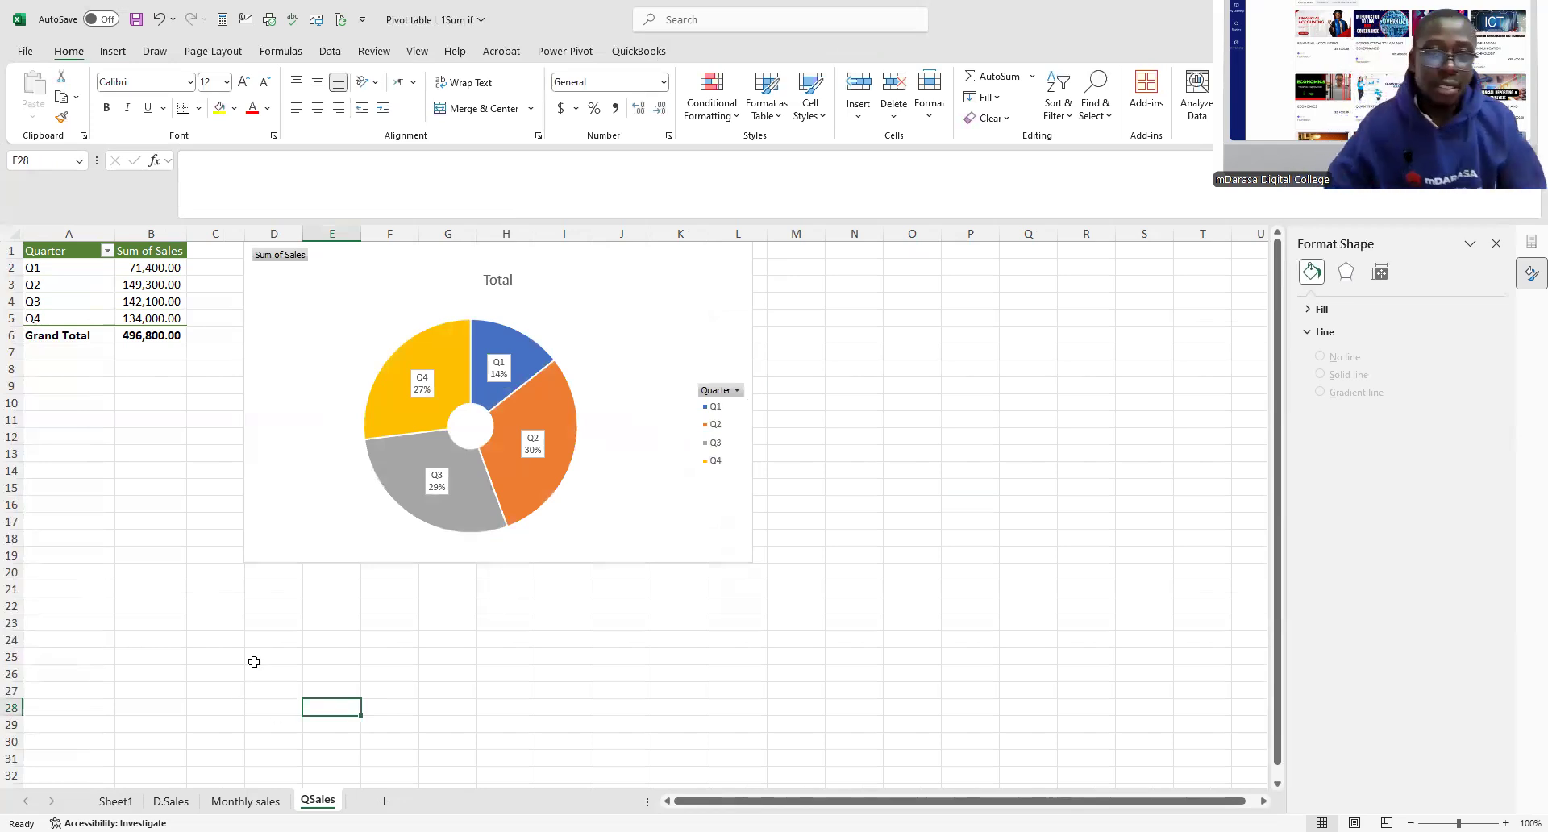
click(171, 800)
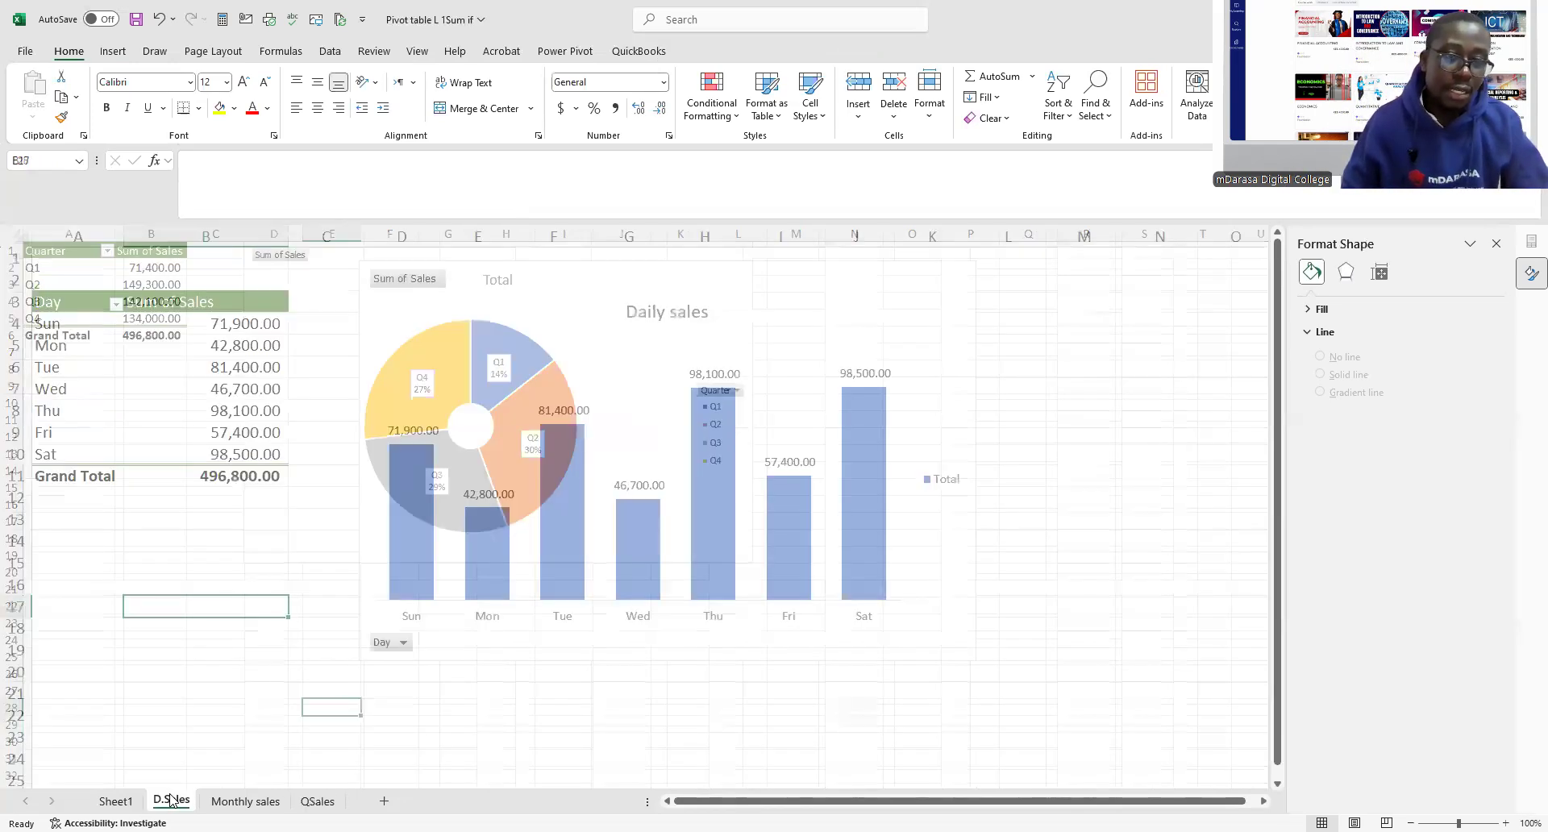
click(225, 801)
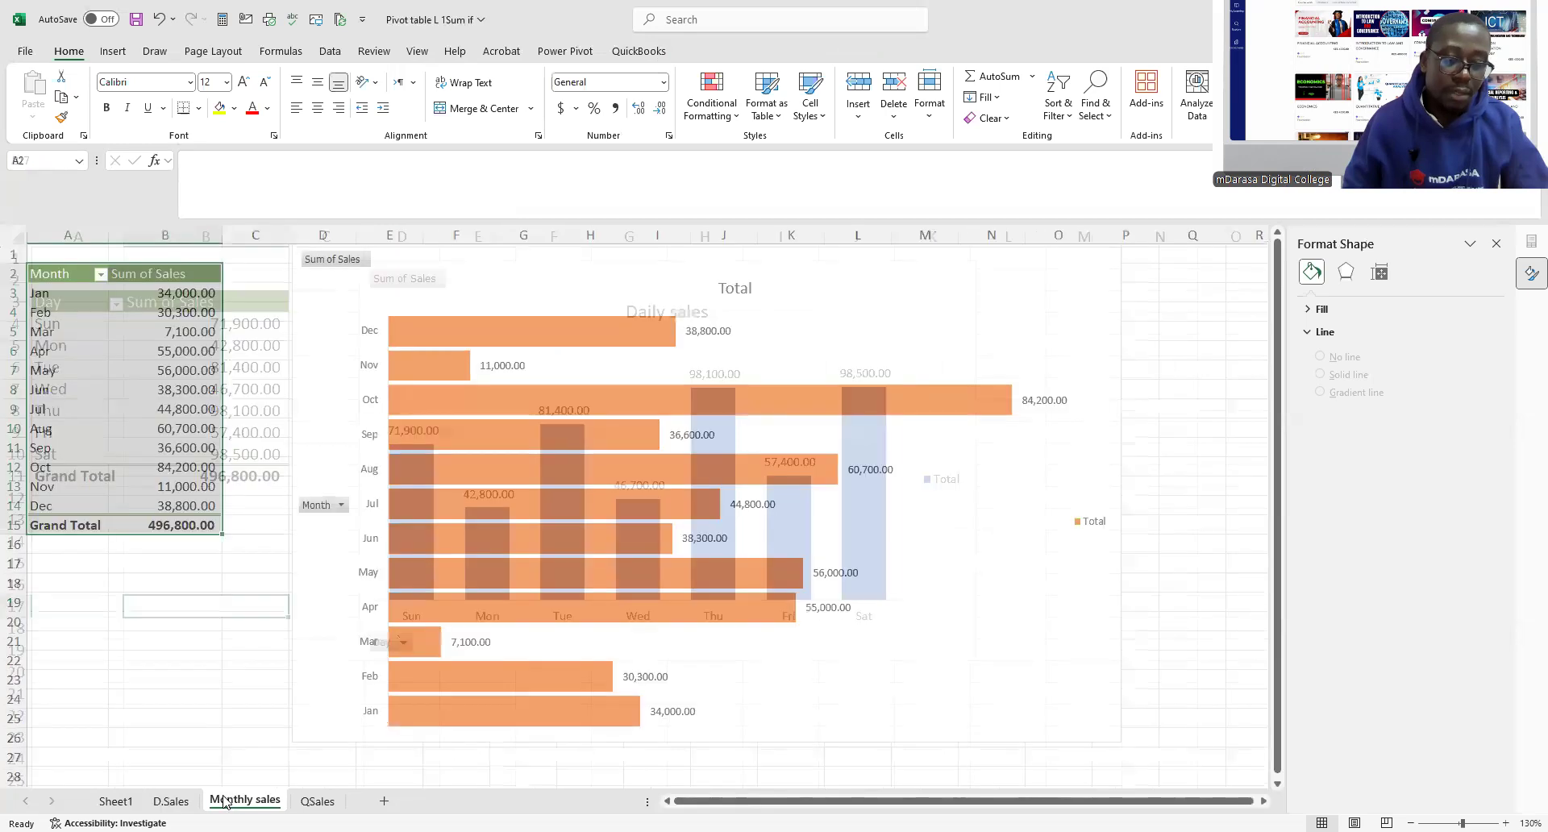
click(317, 801)
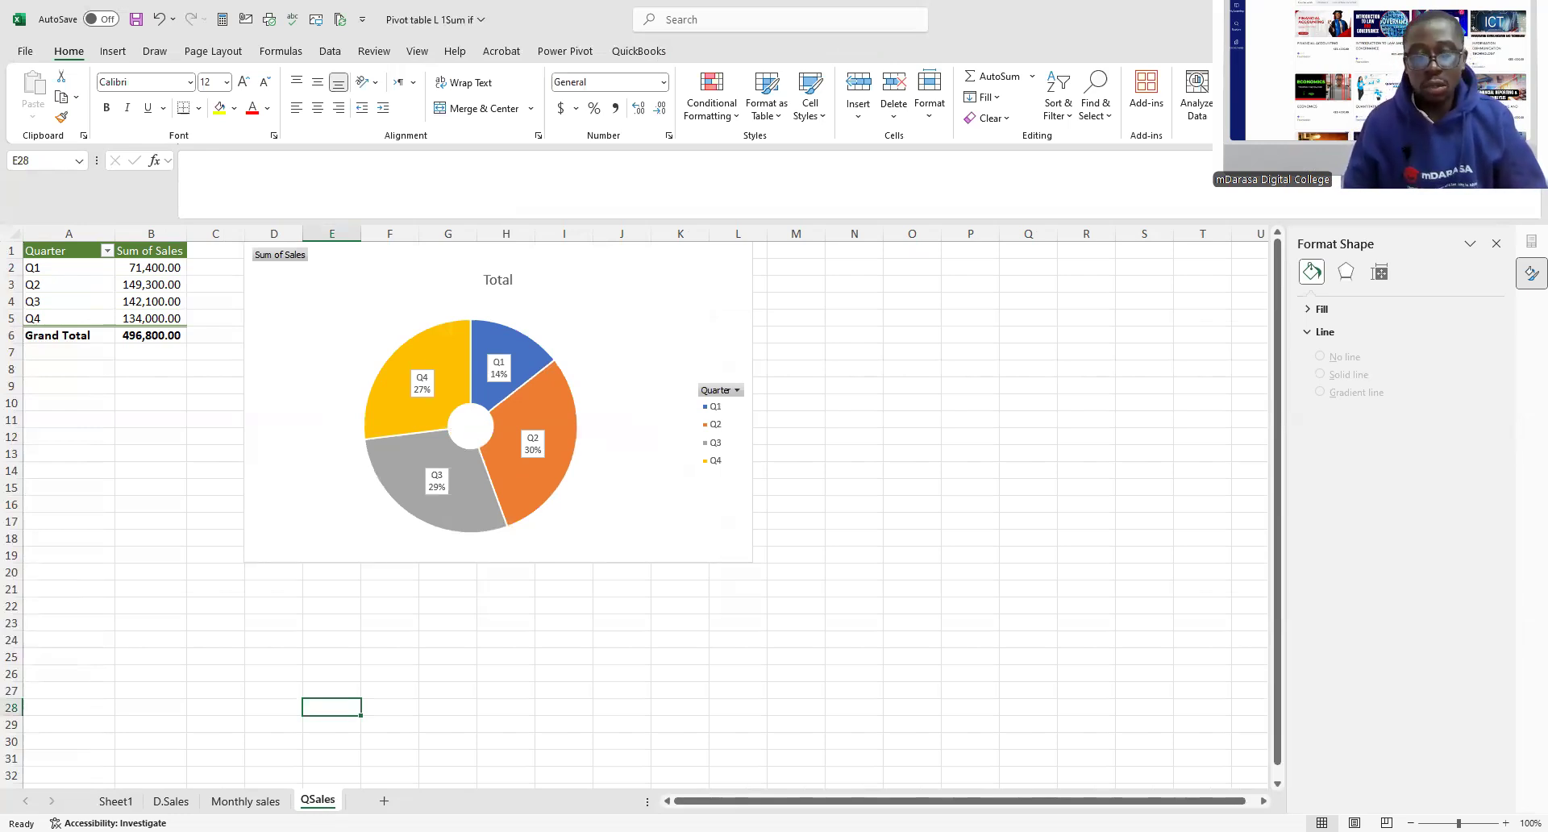
- Add a new worksheet after QSales and fill all of its cells with light gray
click(384, 800)
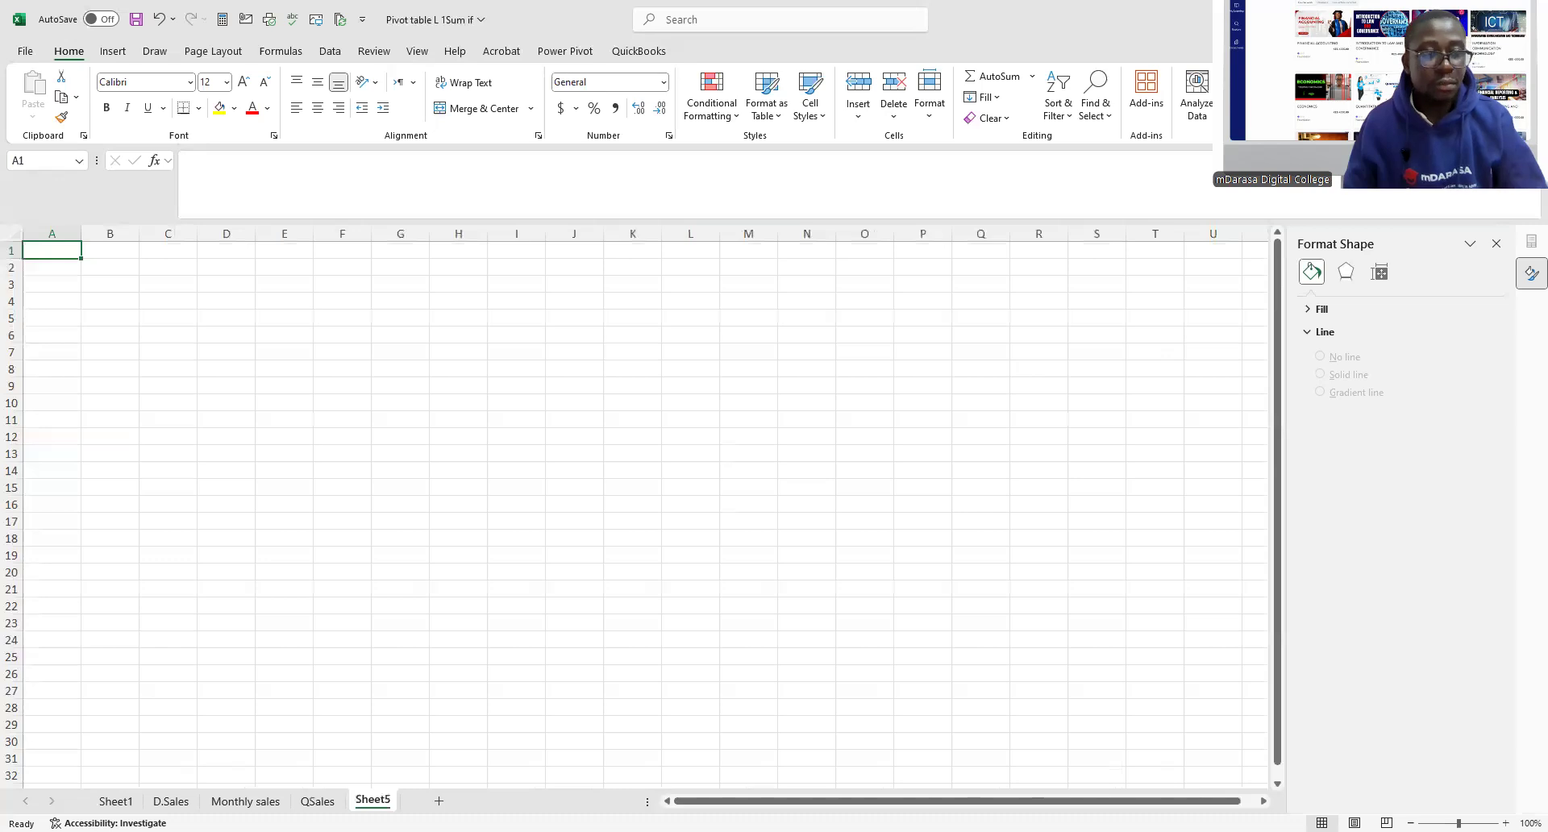
click(16, 233)
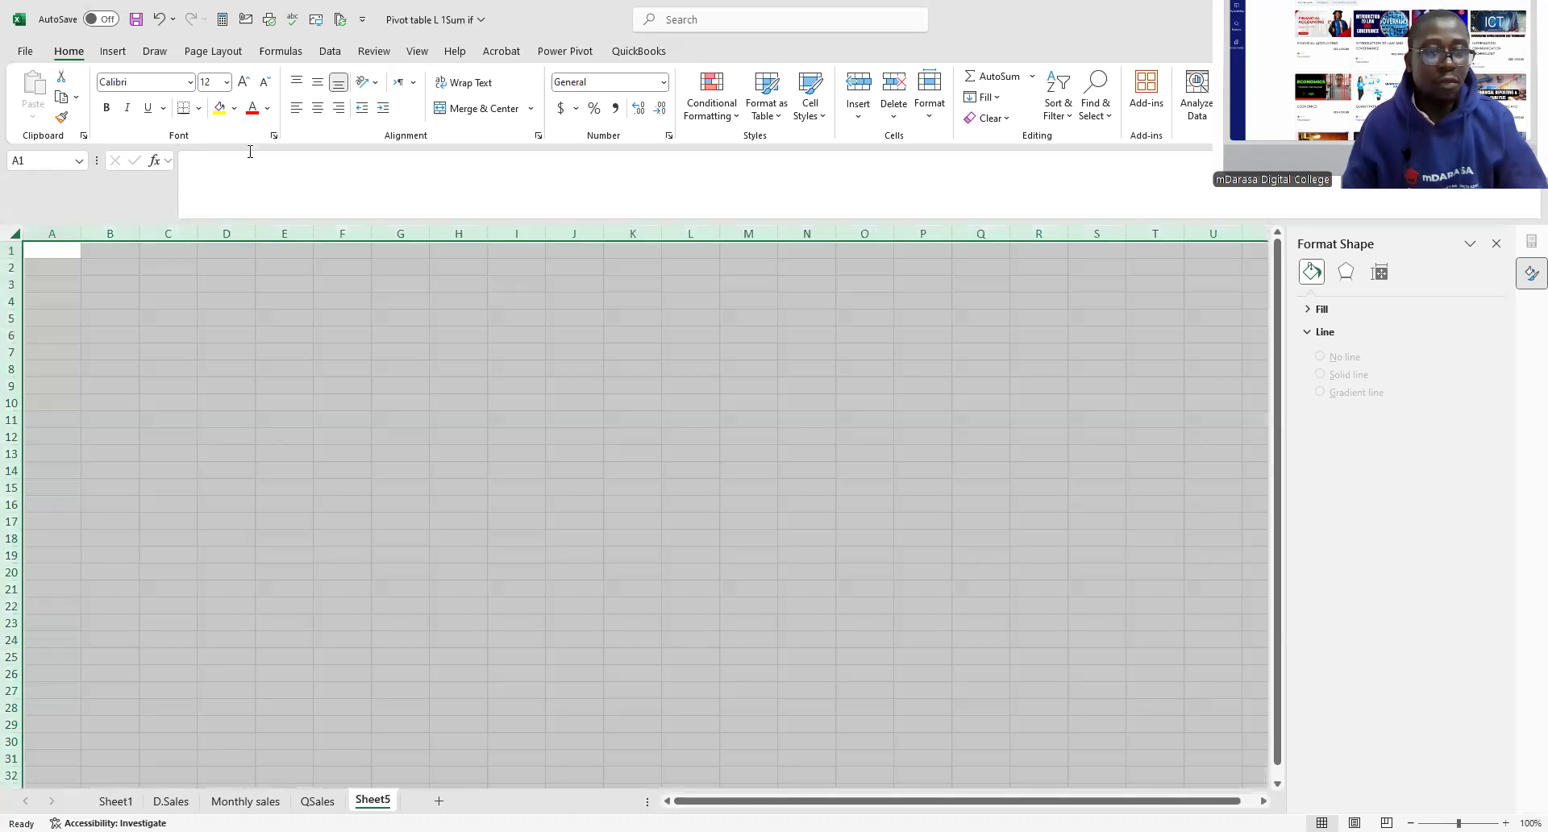
click(233, 108)
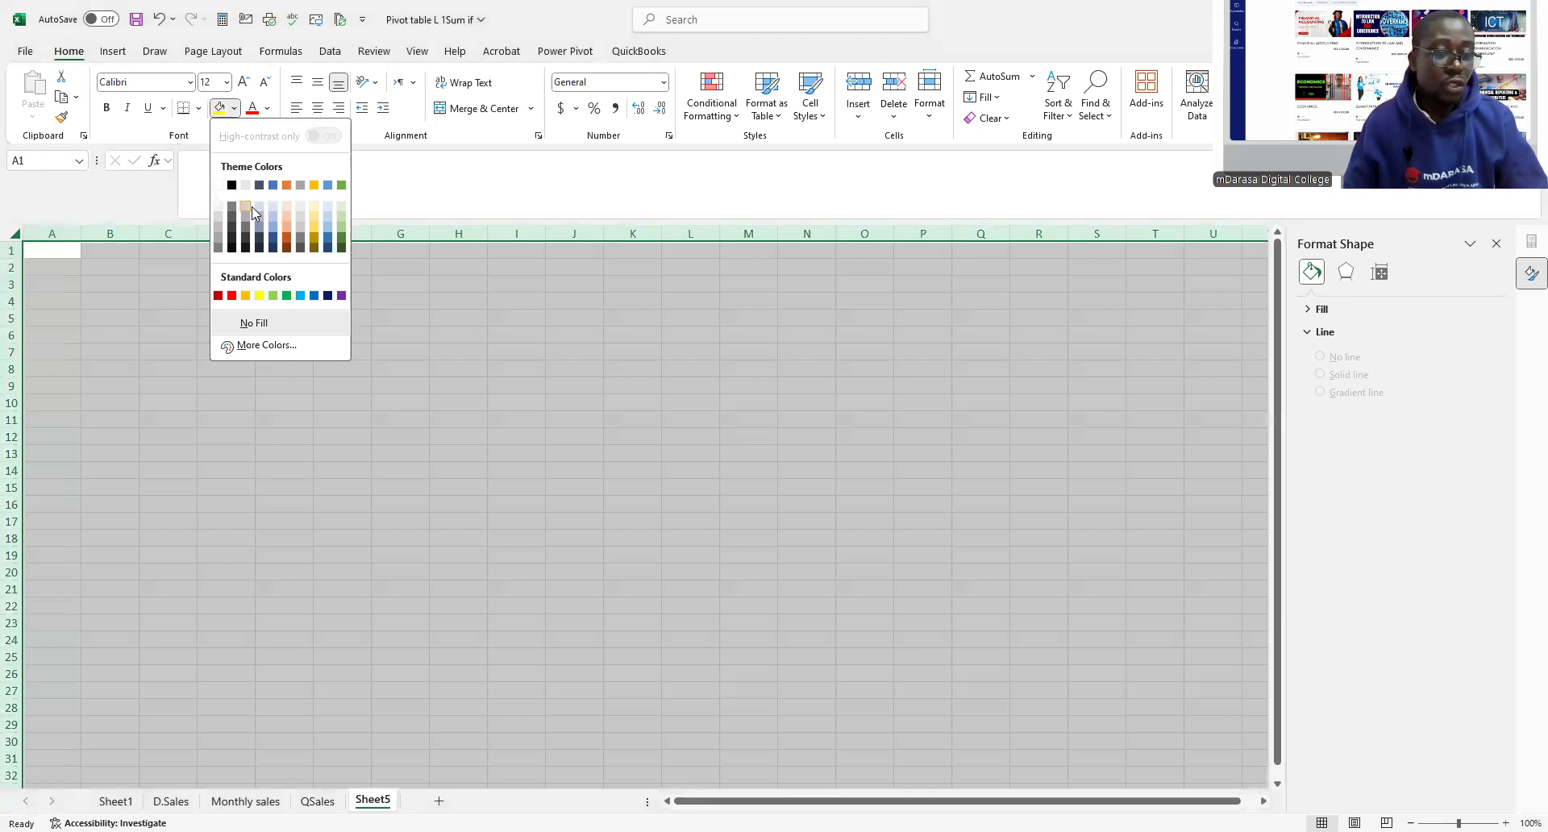
click(251, 206)
click(354, 393)
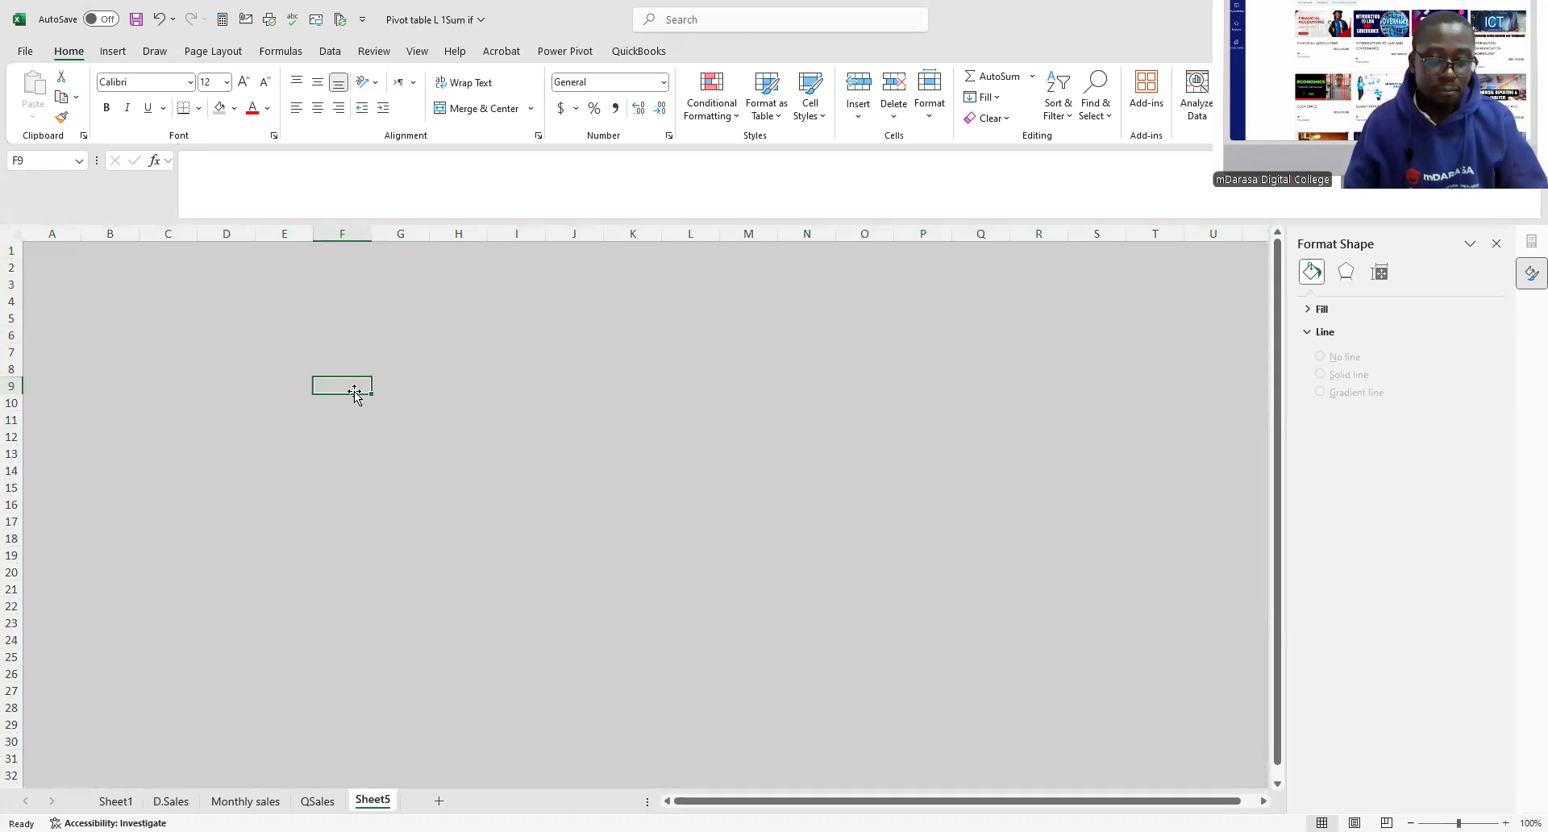
- Rename the new gray worksheet as Dashboard
right_click(373, 806)
click(413, 603)
text(C)
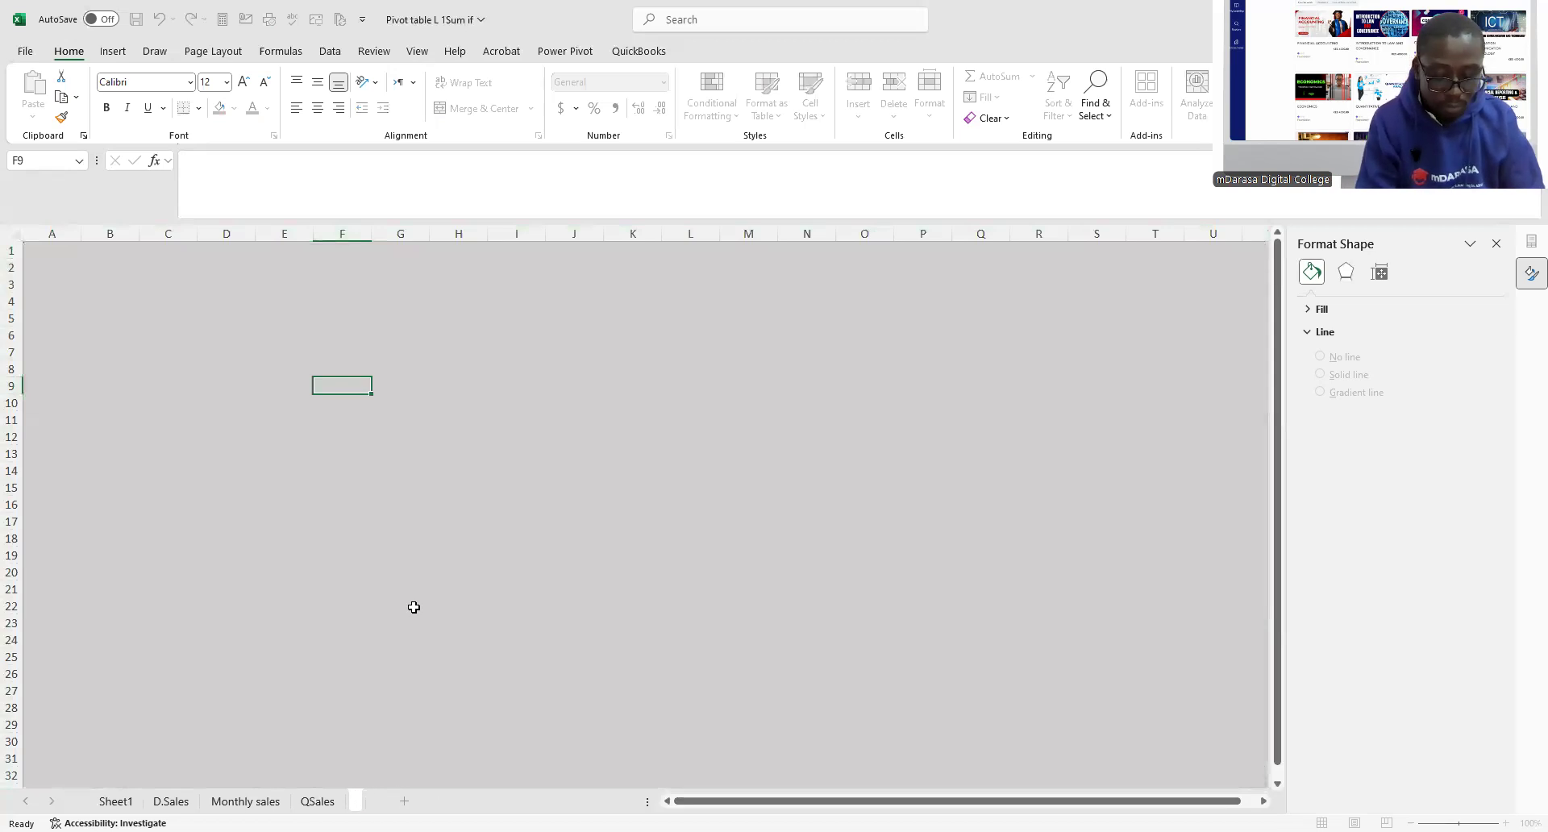
text(ashboard)
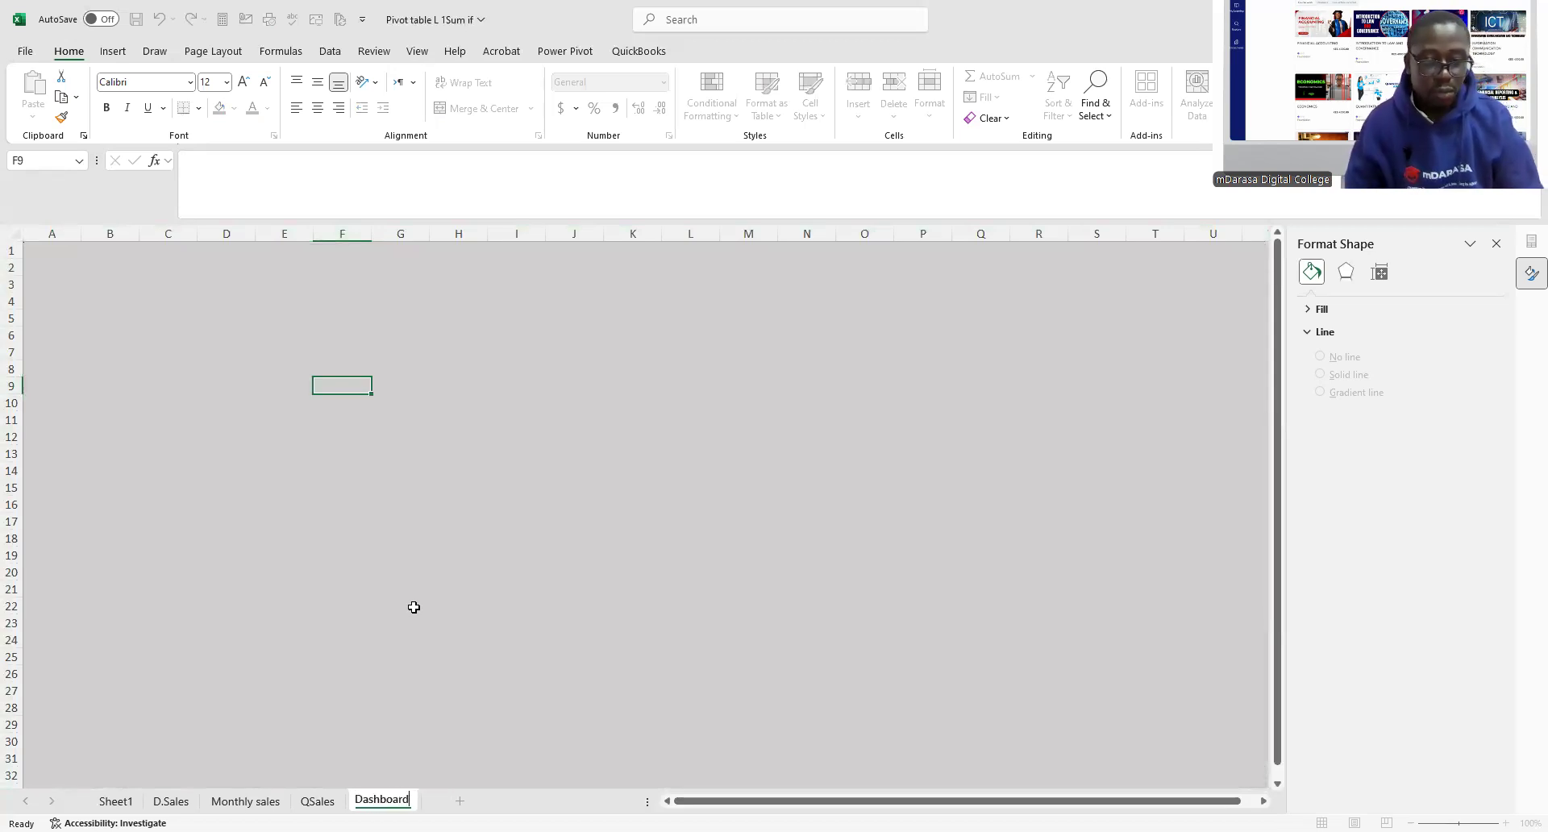
click(413, 607)
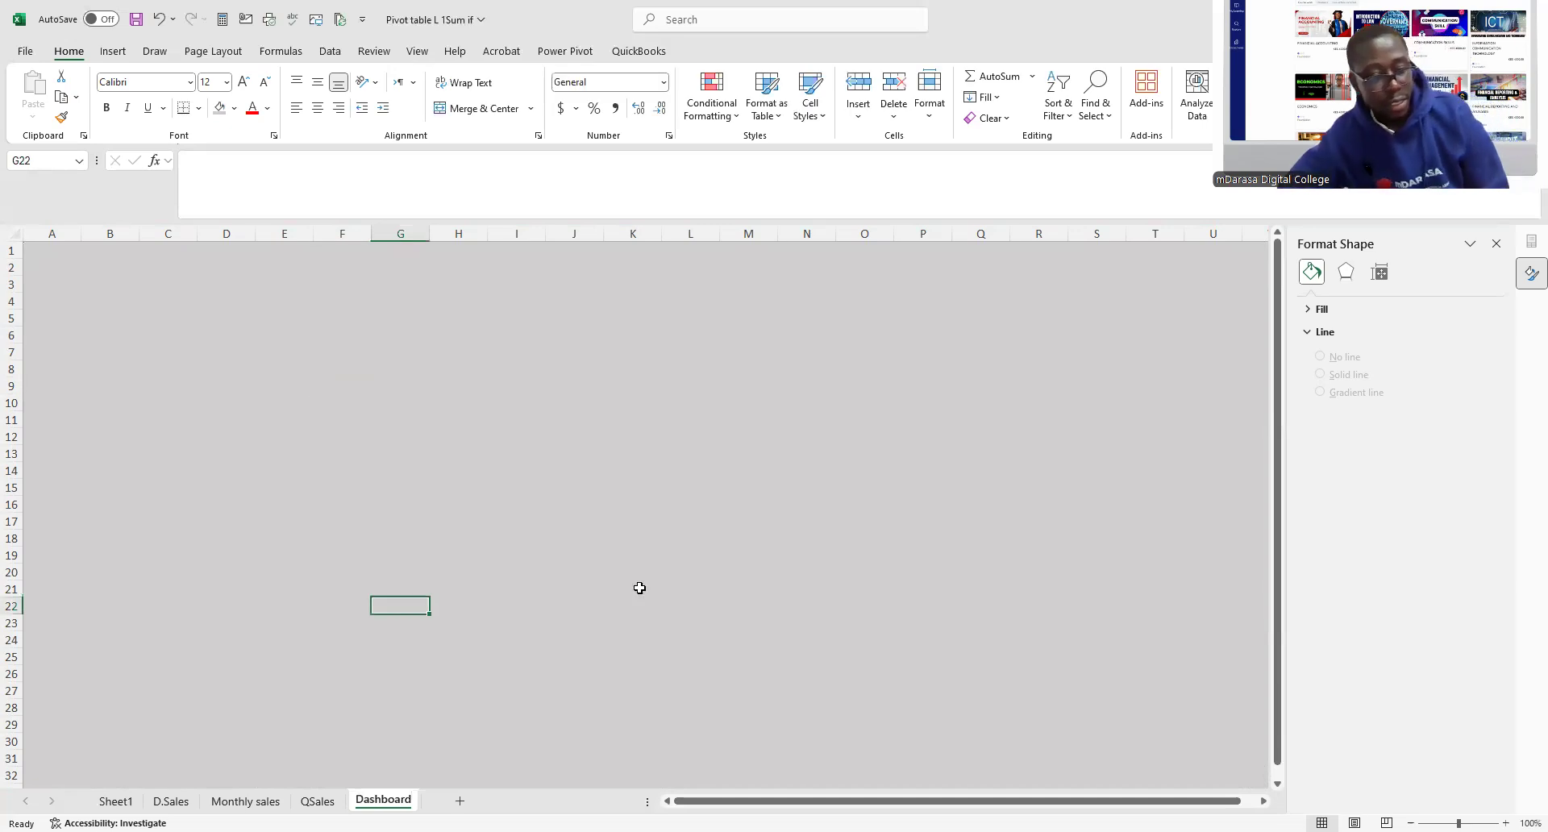
- Copy the Daily sales column chart from the D.Sales sheet to the Dashboard sheet at cell B3
click(172, 800)
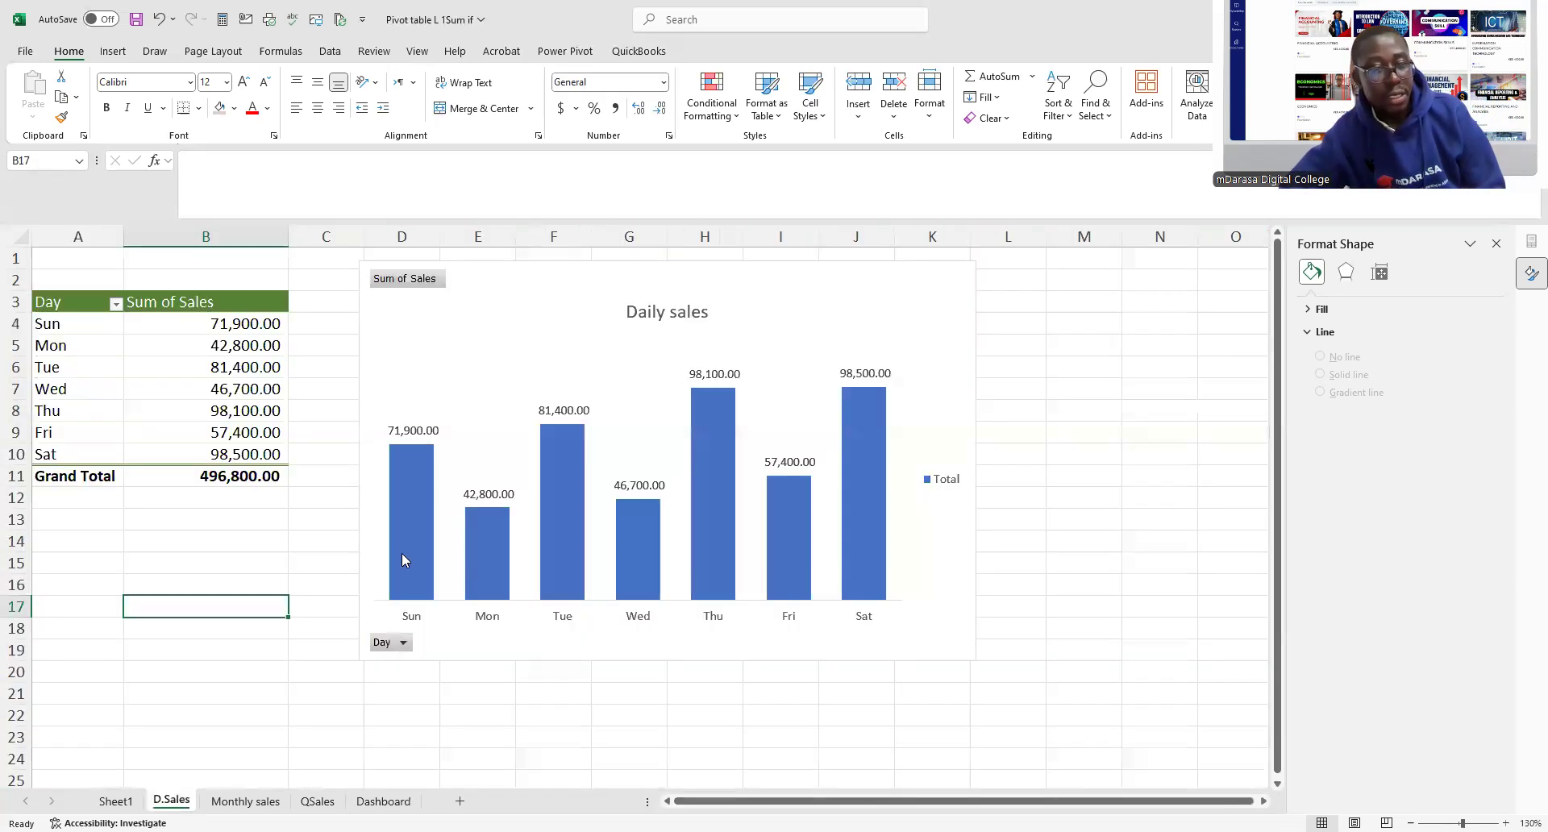
click(467, 289)
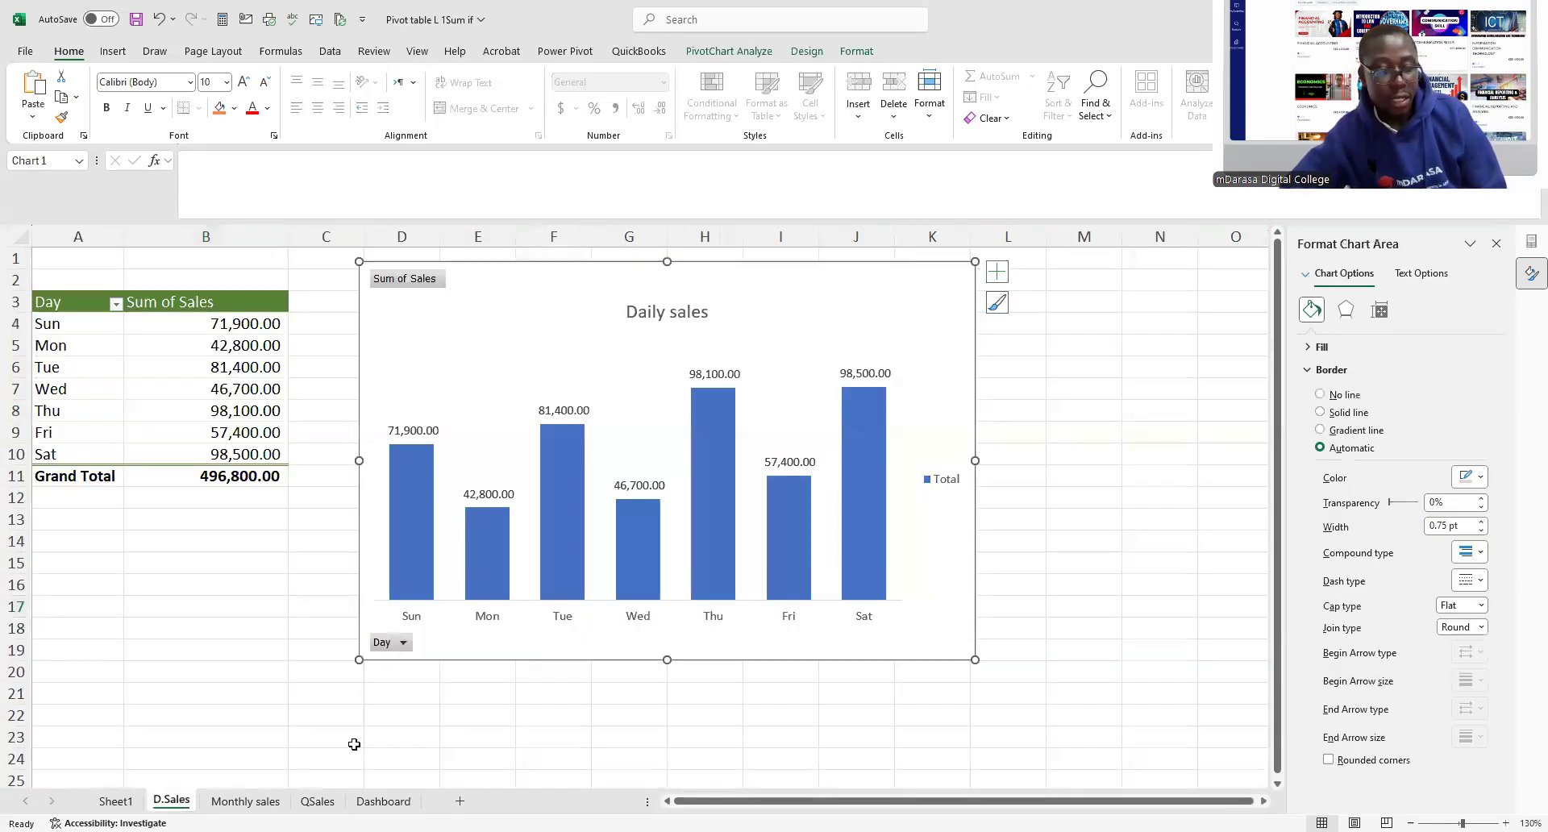
click(383, 801)
click(118, 285)
key(ctrl+v)
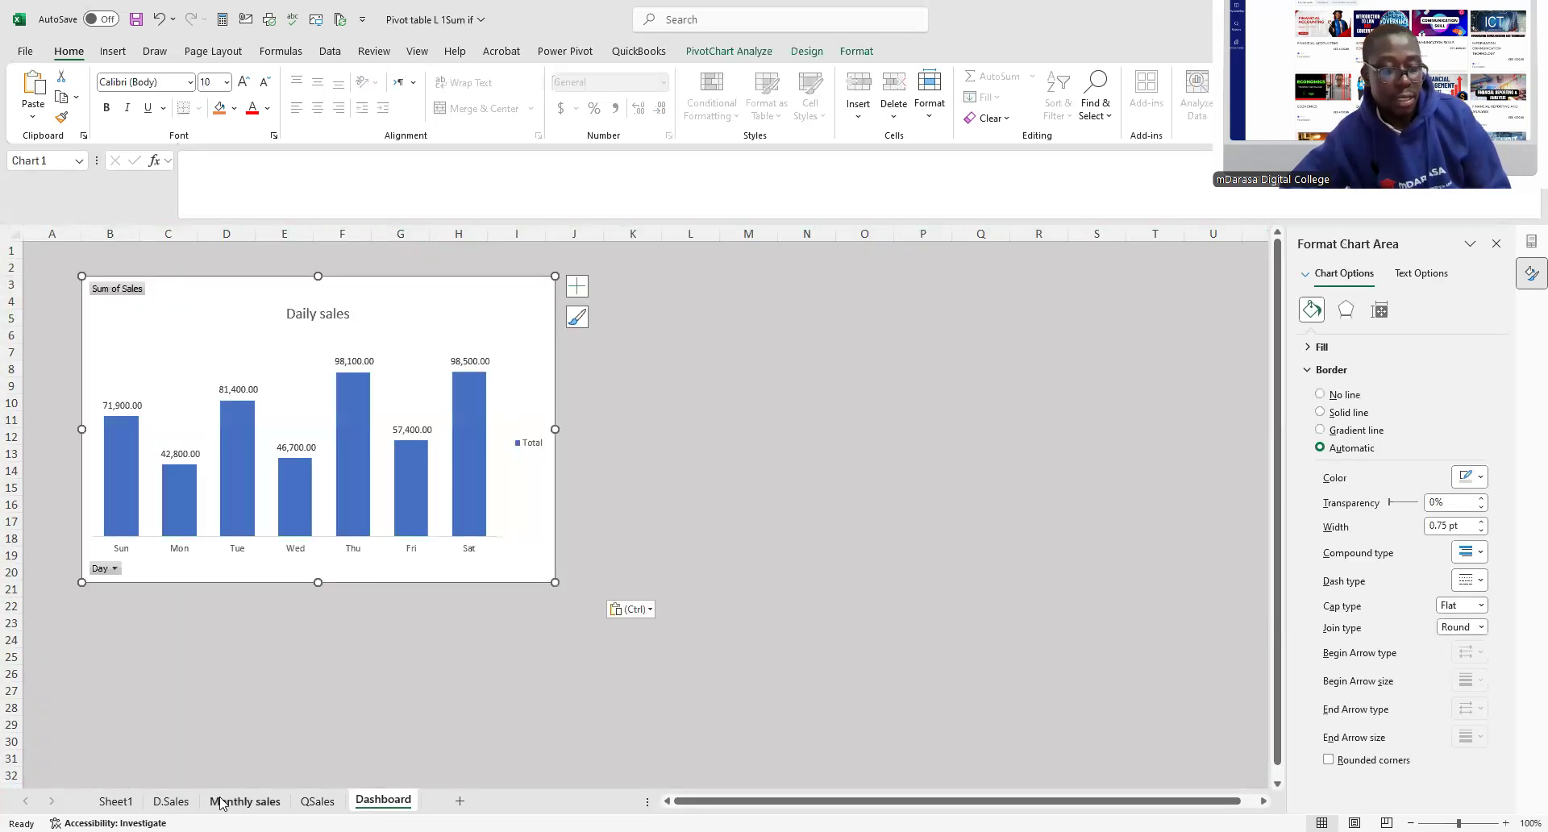
- Copy the monthly bar chart from the Monthly sales sheet to the Dashboard sheet at cell B23
click(244, 801)
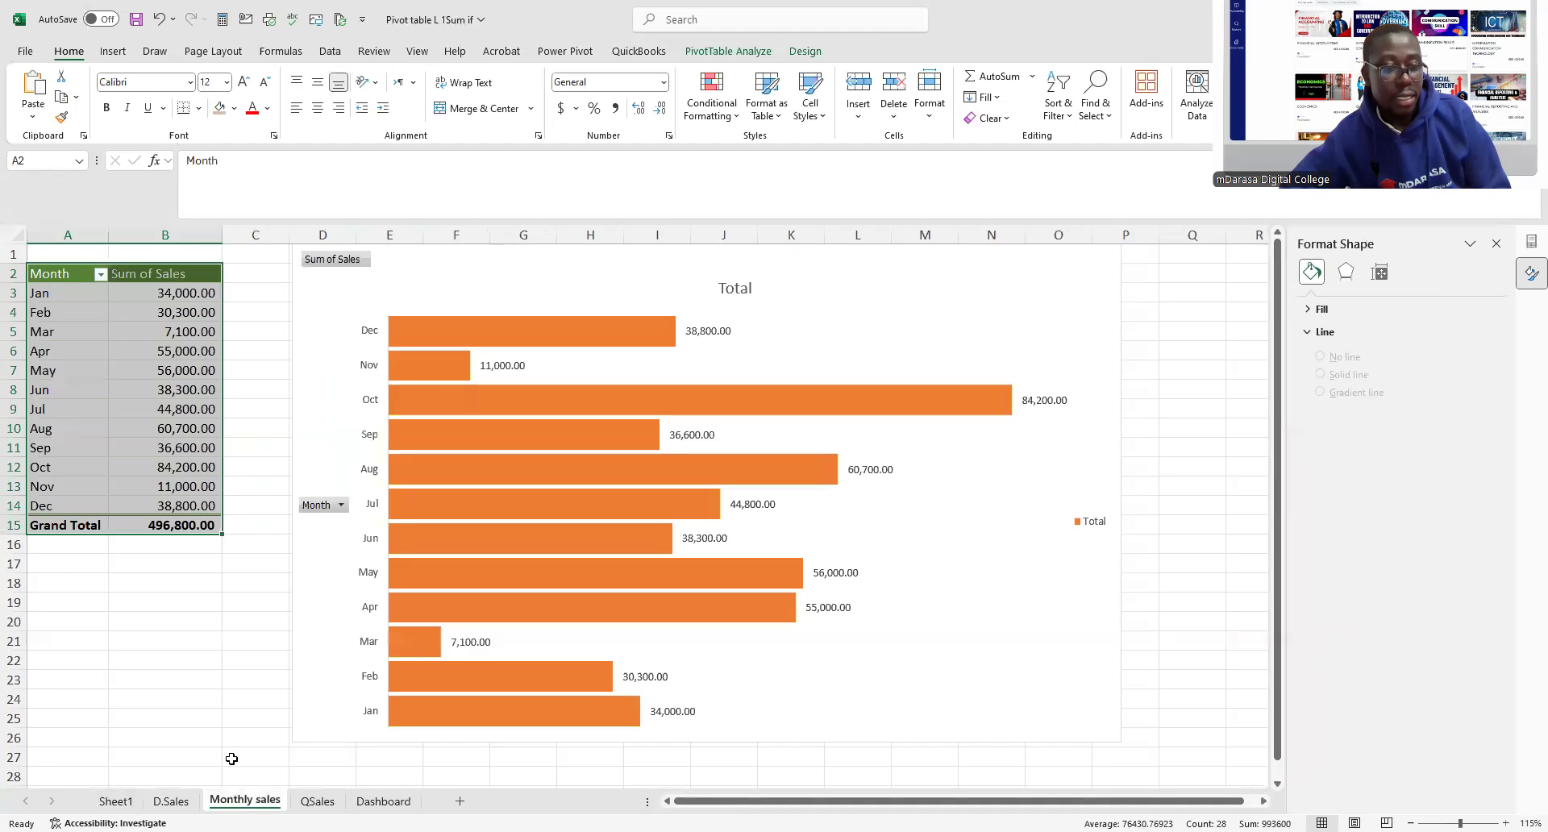
click(395, 291)
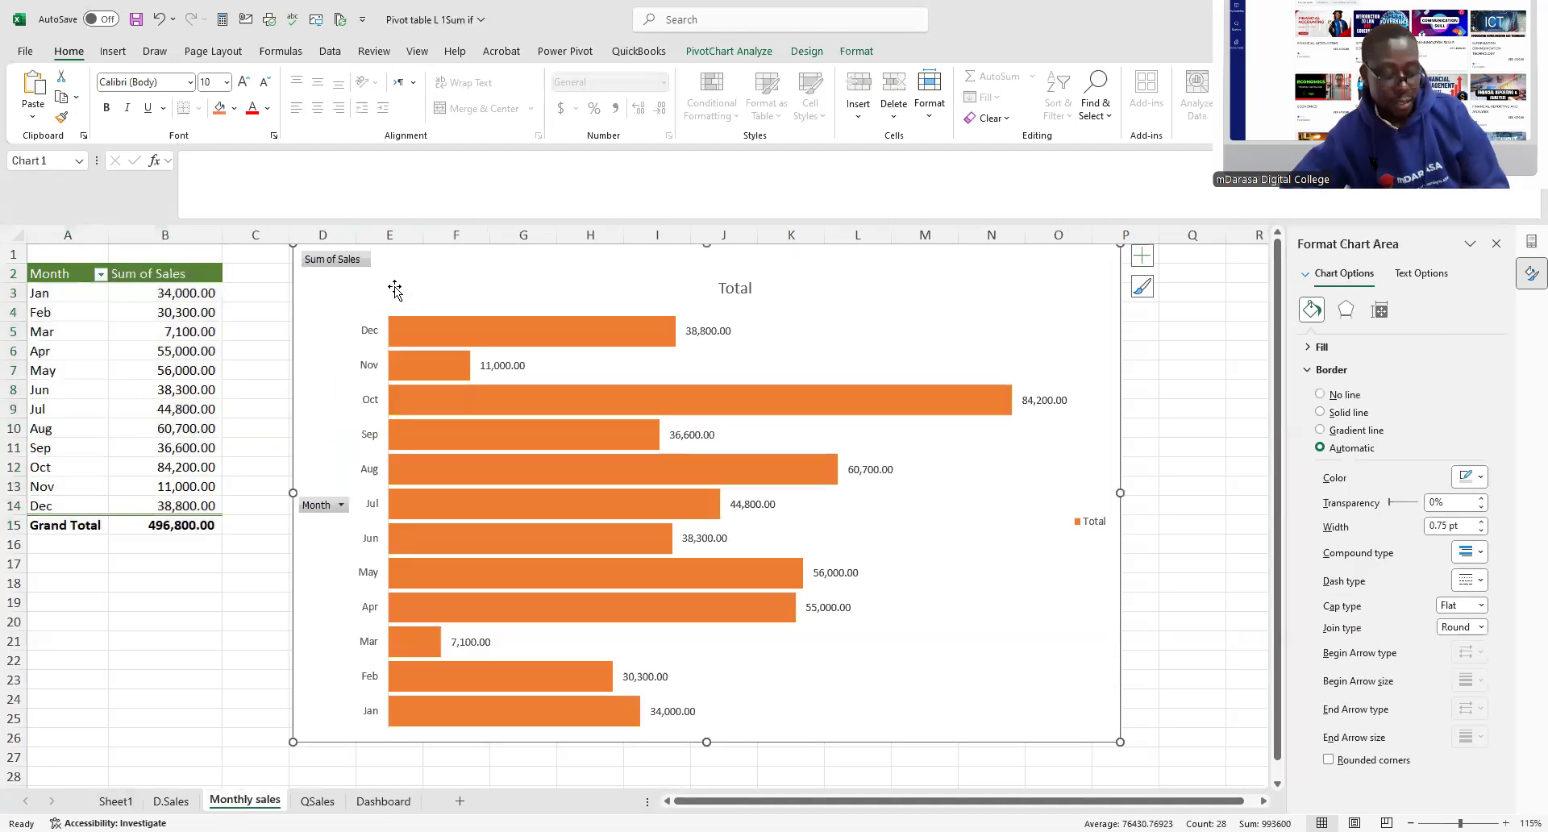
click(379, 801)
click(104, 616)
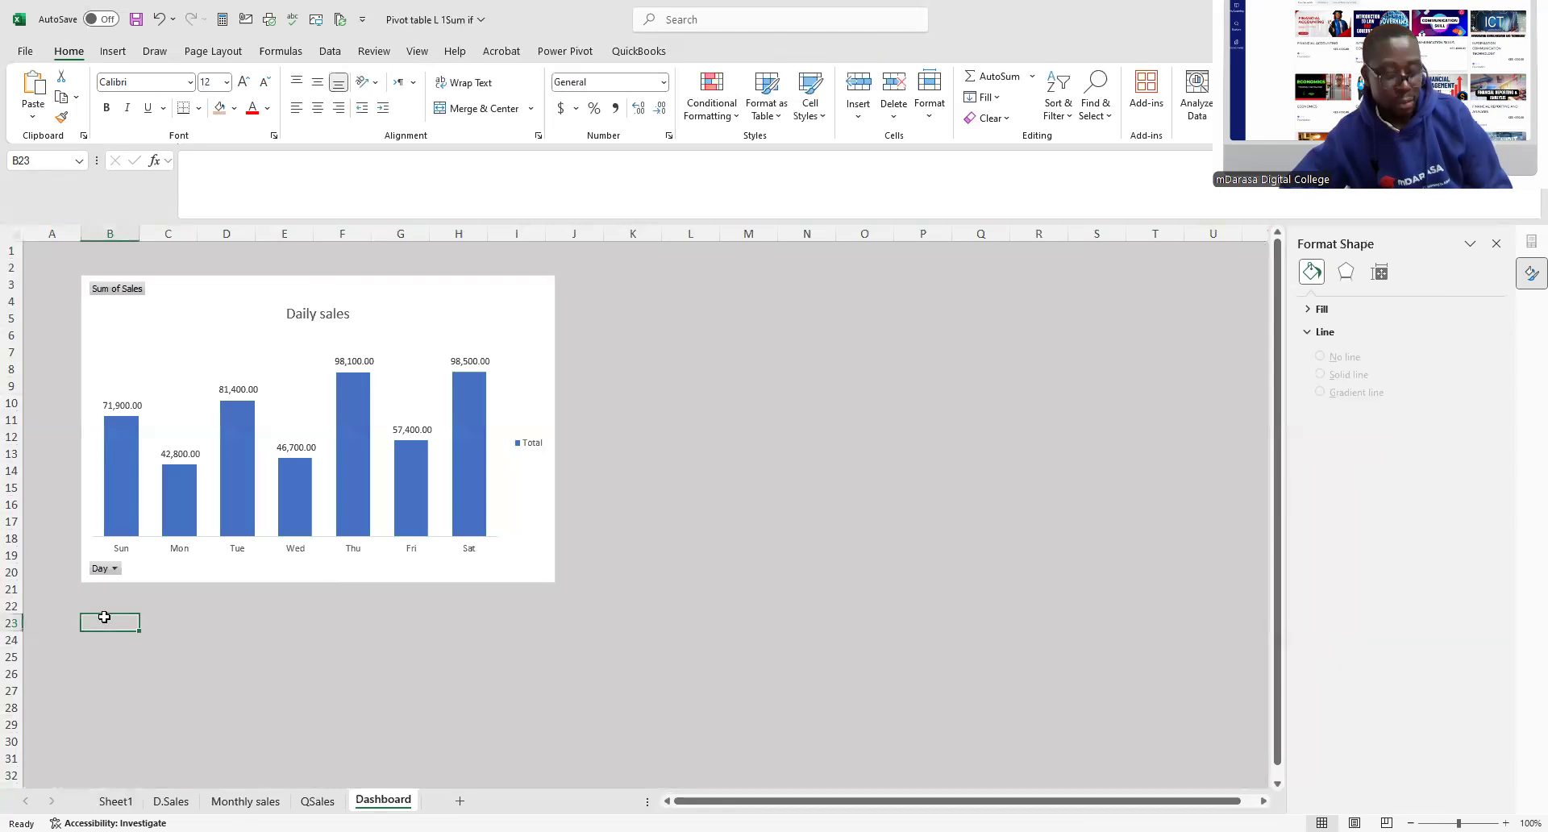
key(ctrl+v)
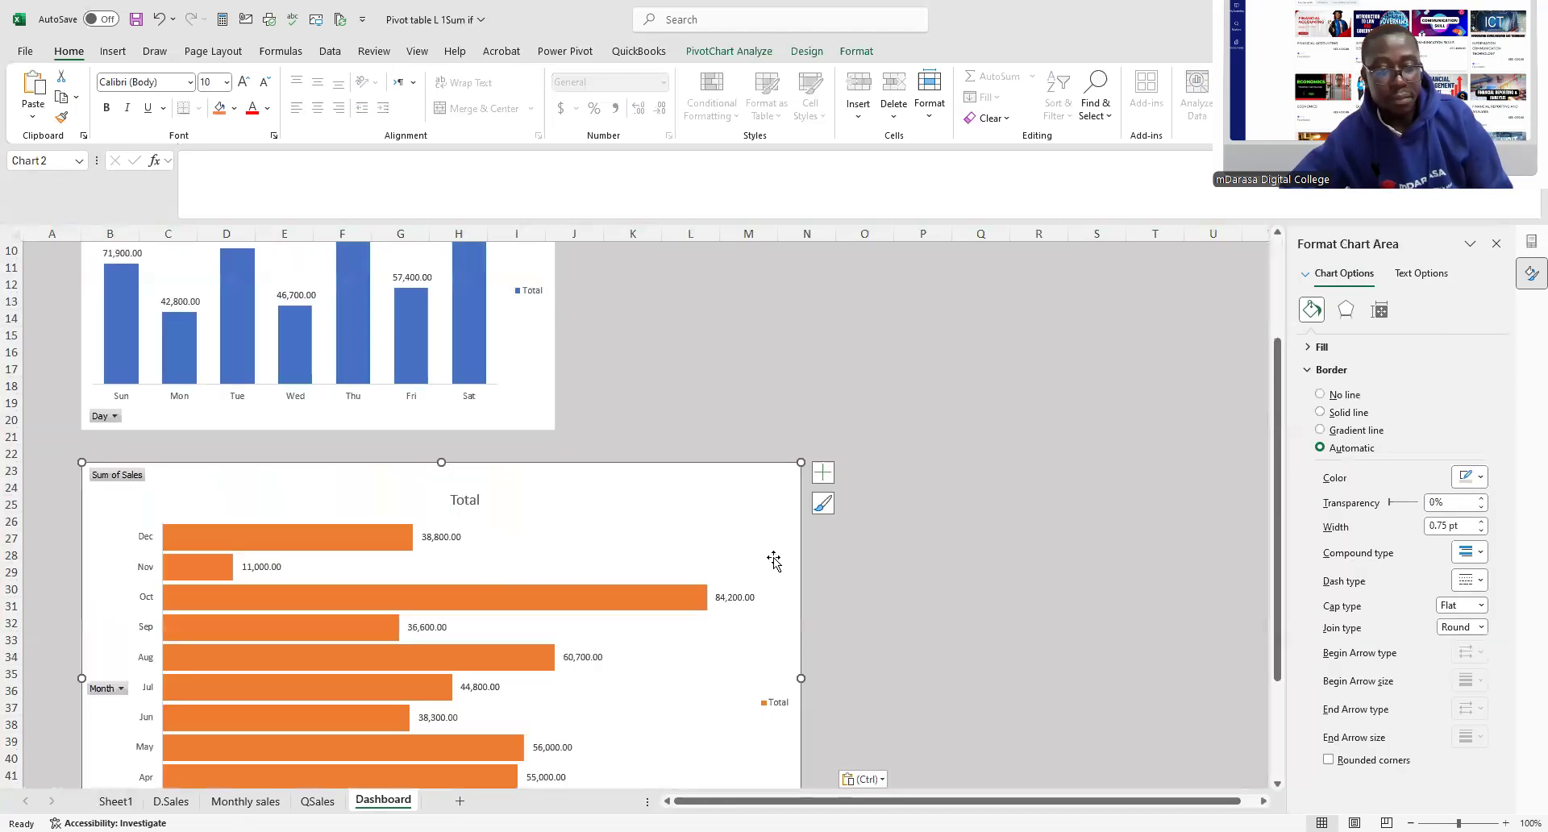
- Move the monthly bar chart up to about row 21, starting in column A, and narrow it to end at about column J
scroll(762, 557, down, 4)
drag(800, 475, 663, 468)
scroll(637, 494, up, 4)
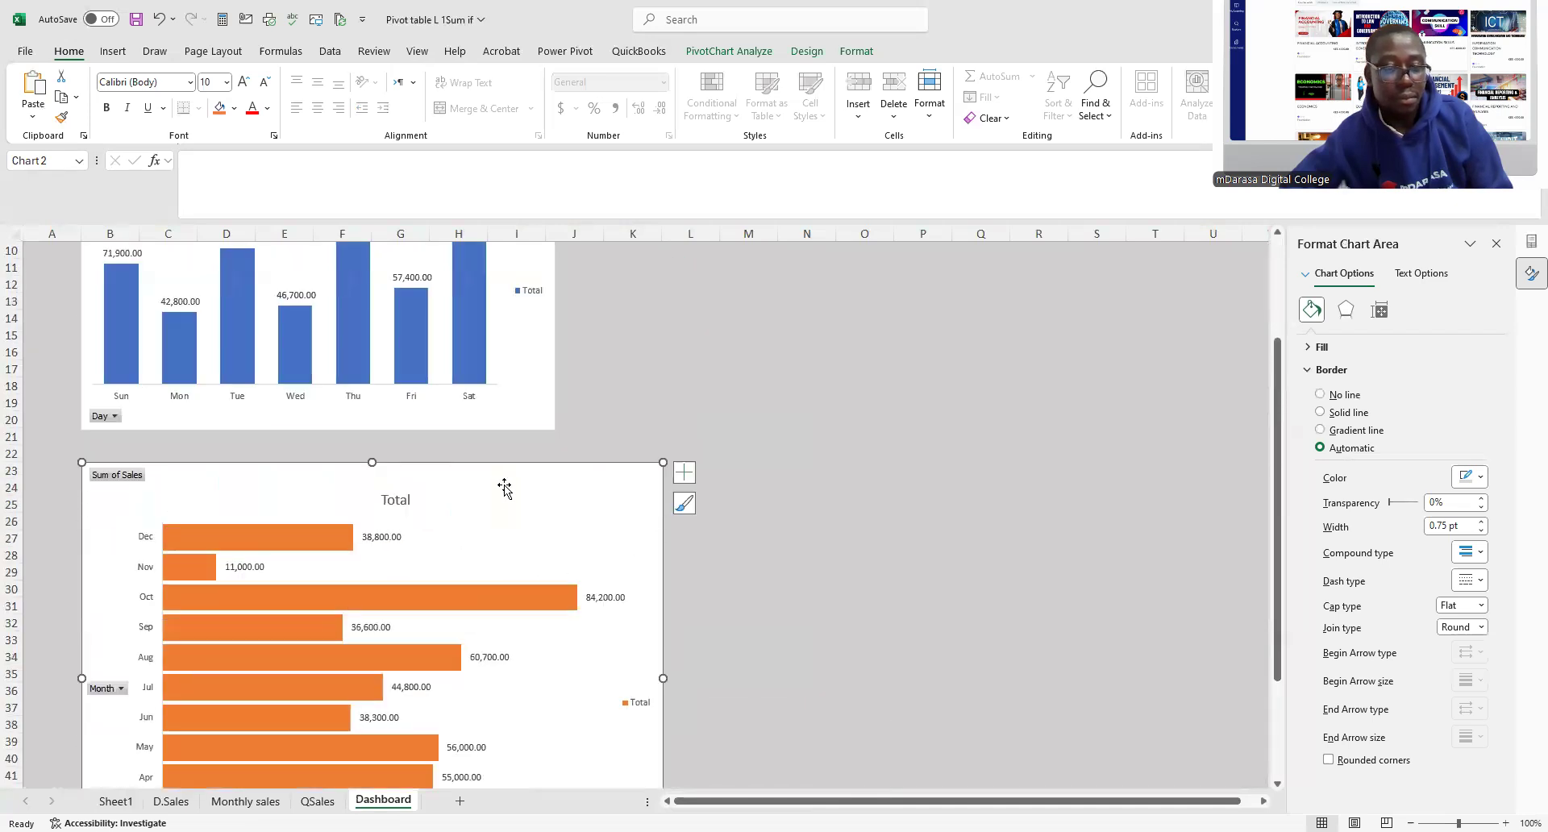
drag(532, 517, 514, 495)
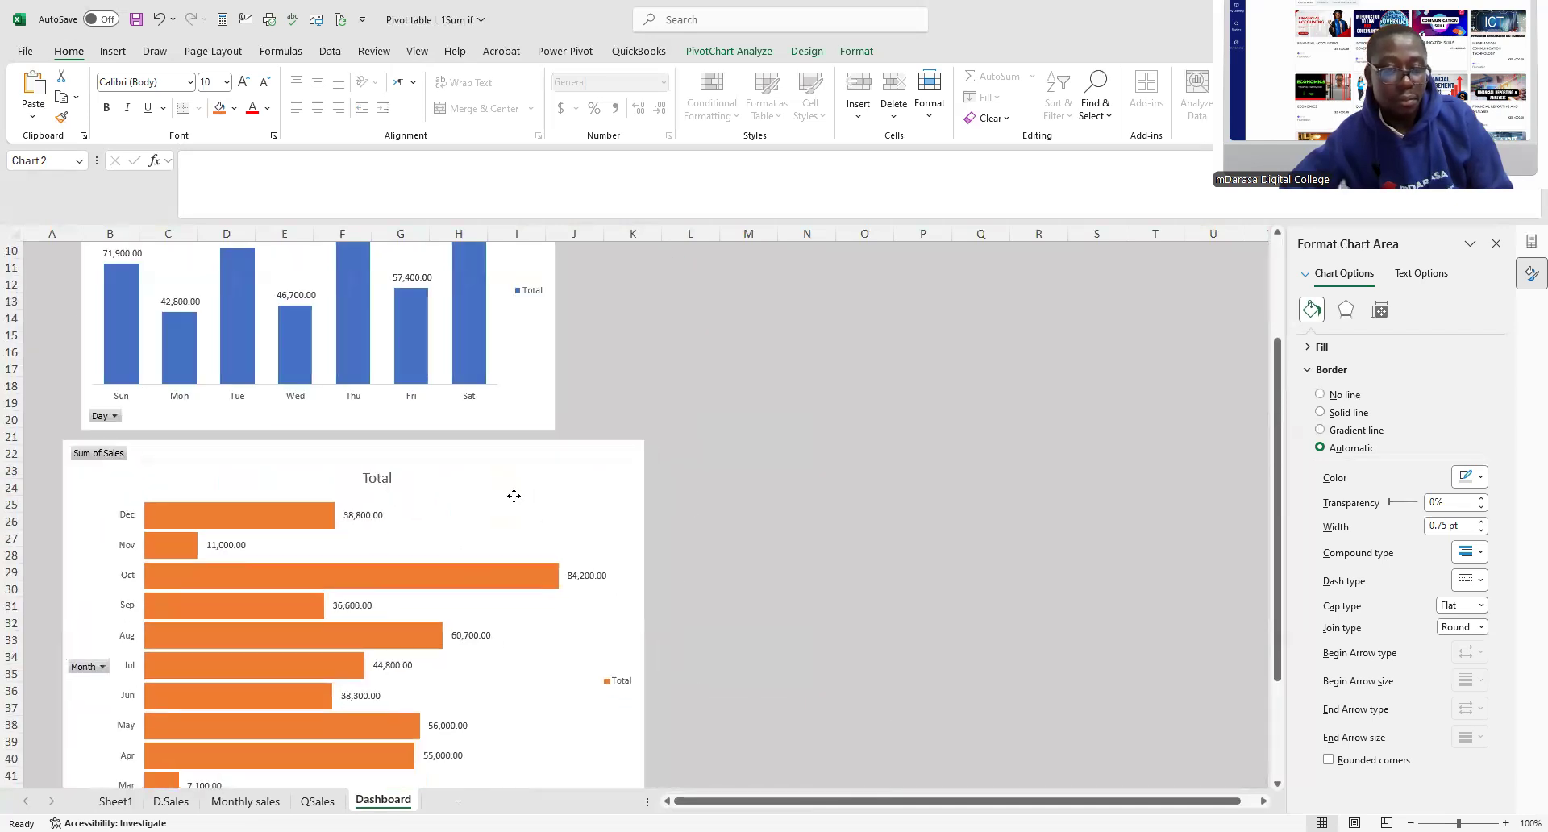
drag(644, 656, 595, 646)
click(728, 609)
scroll(730, 606, down, 3)
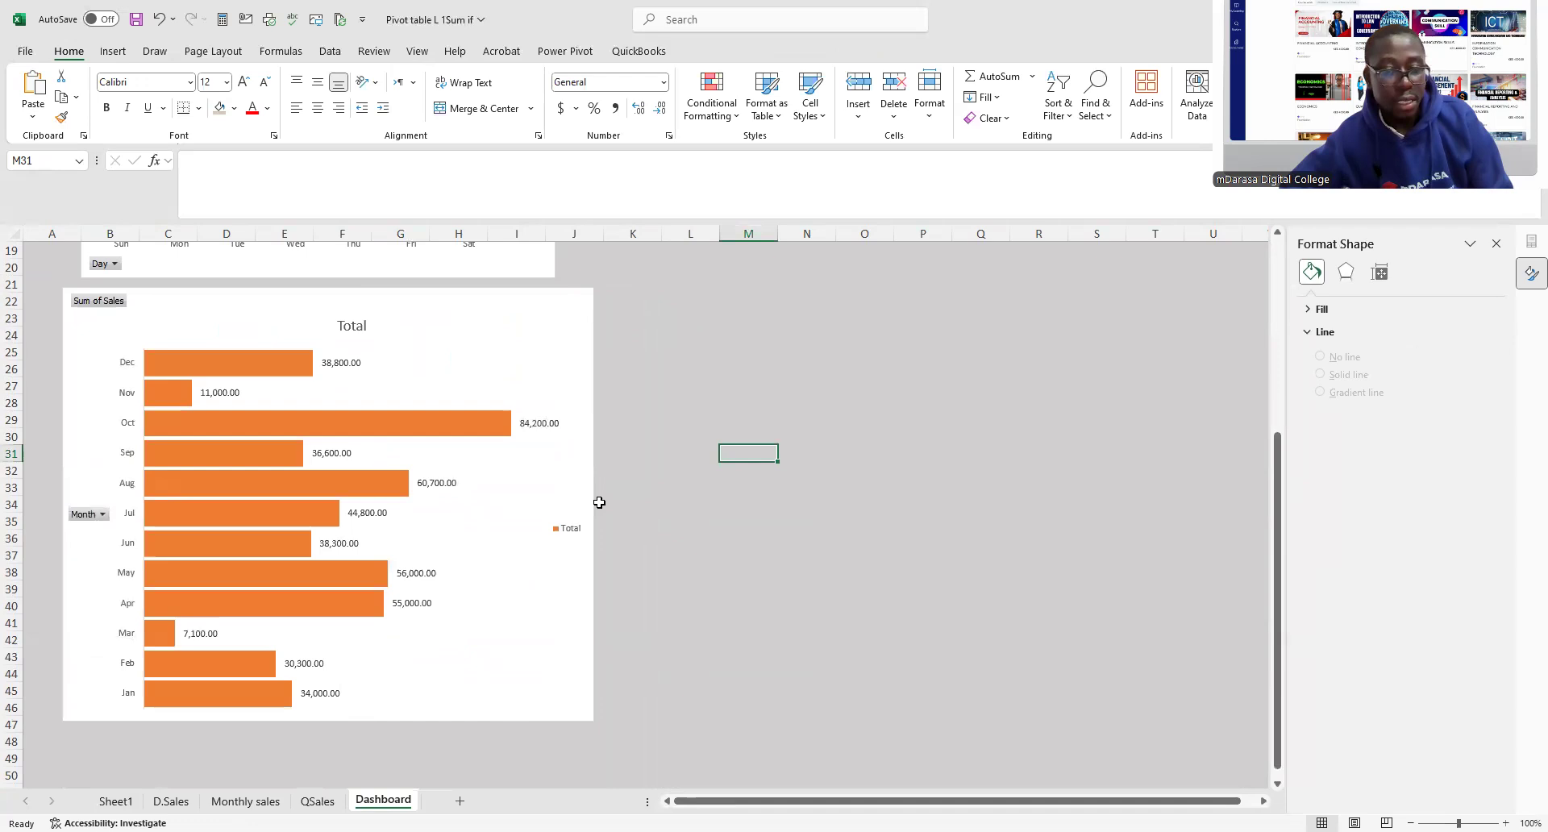
- Widen the monthly bar chart on the dashboard so it spans about columns A to R
click(581, 480)
drag(593, 503, 1018, 573)
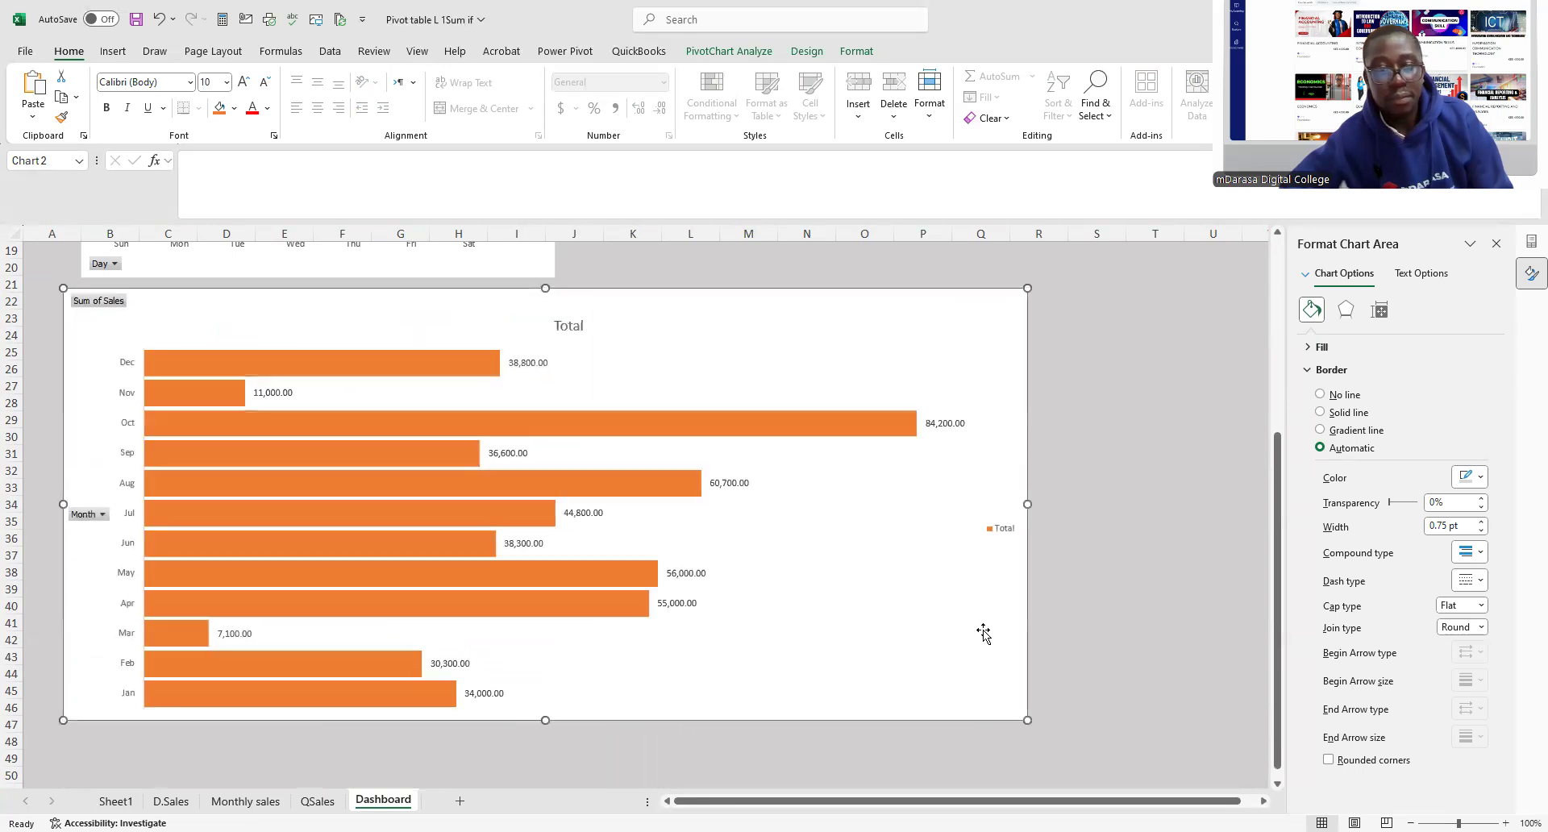
scroll(984, 632, up, 4)
scroll(984, 632, up, 1)
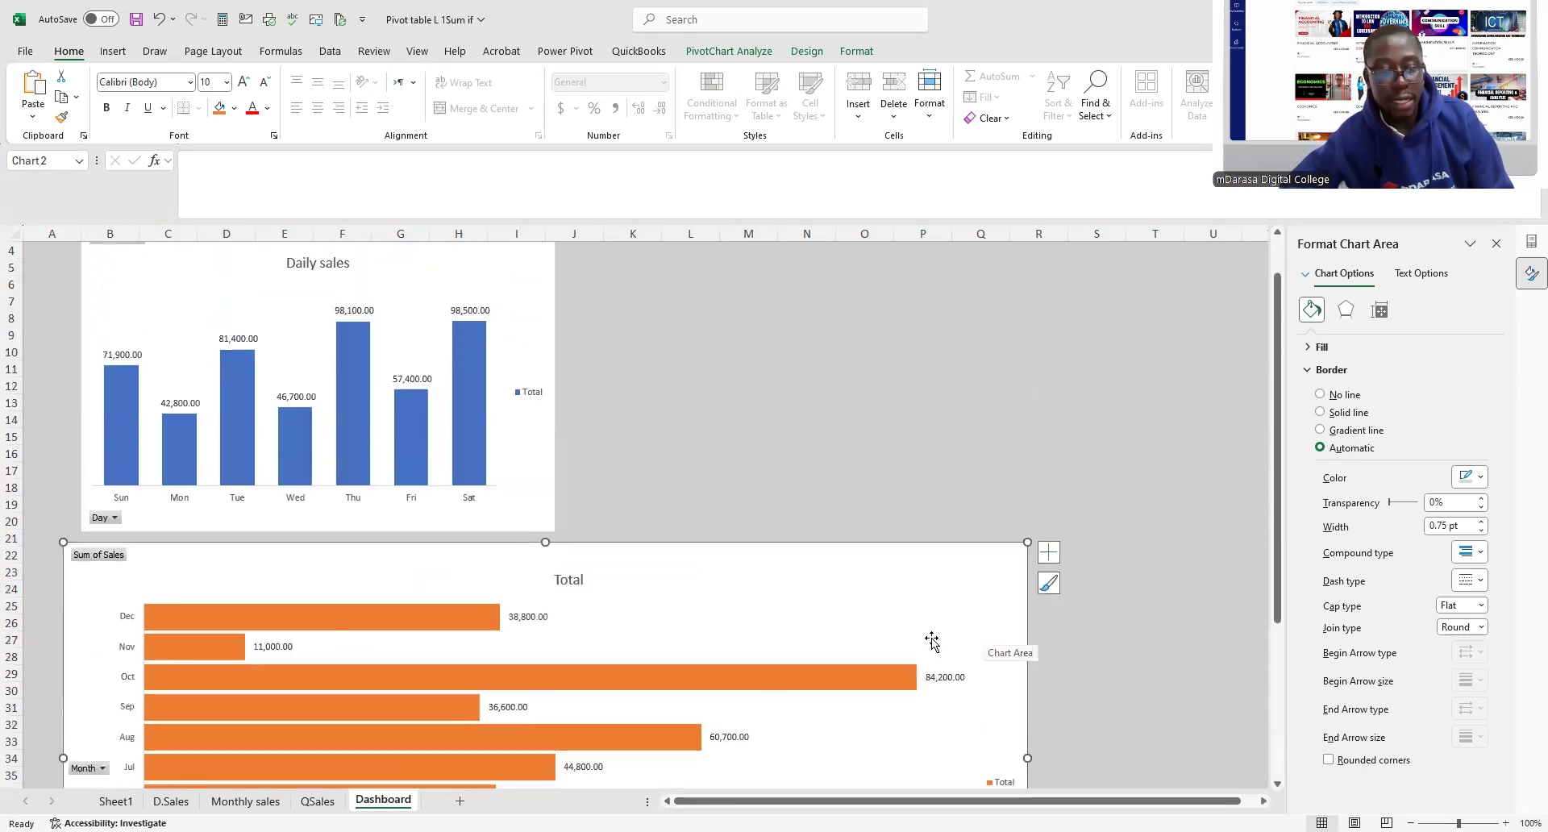
- Copy the quarterly doughnut chart from the QSales sheet to the Dashboard sheet at cell K3, beside the daily chart
key(ctrl+Page_Up)
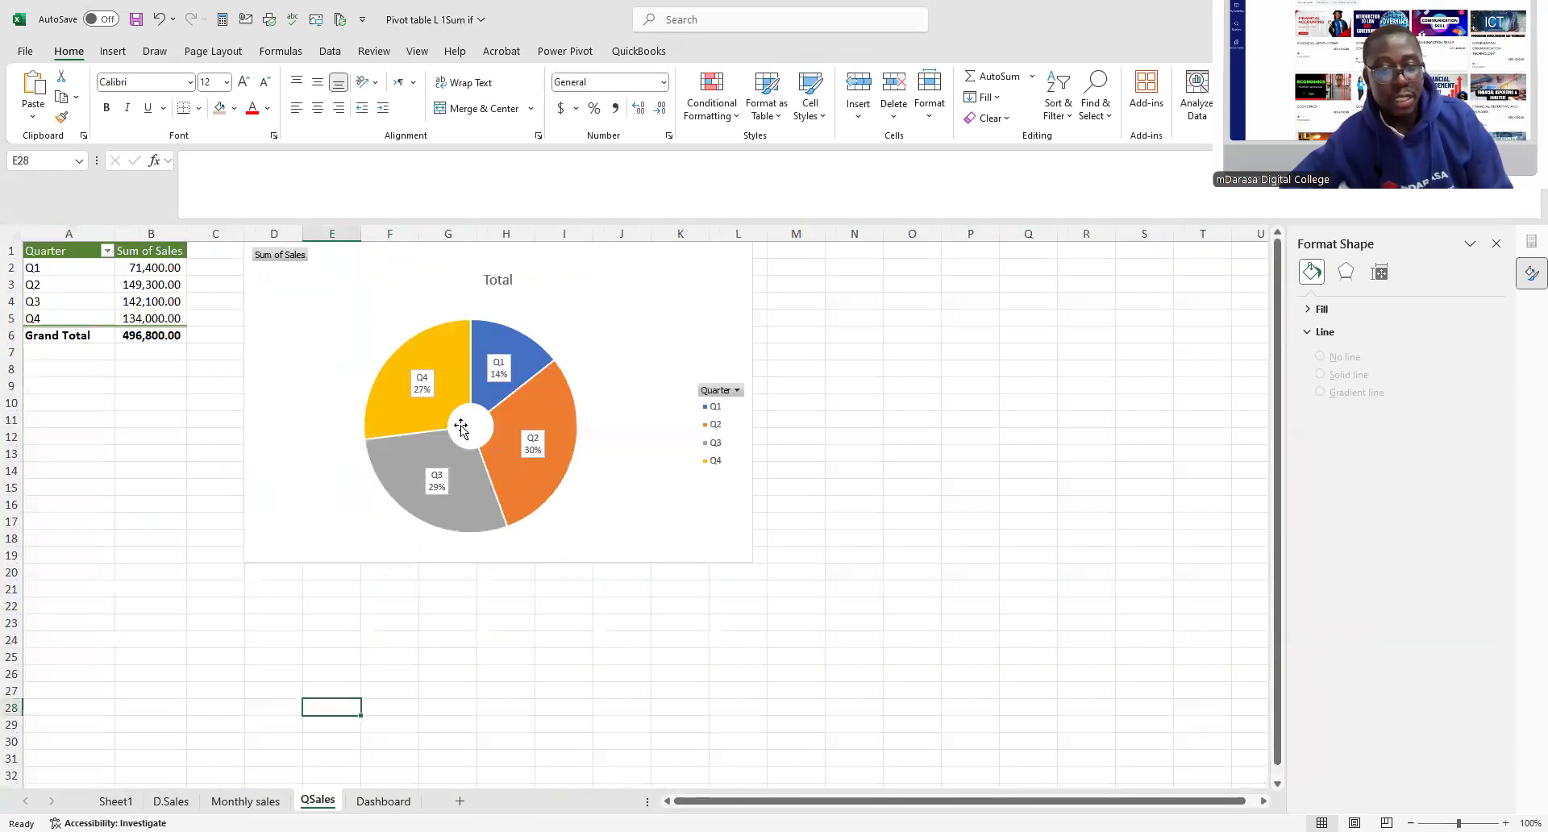
click(567, 290)
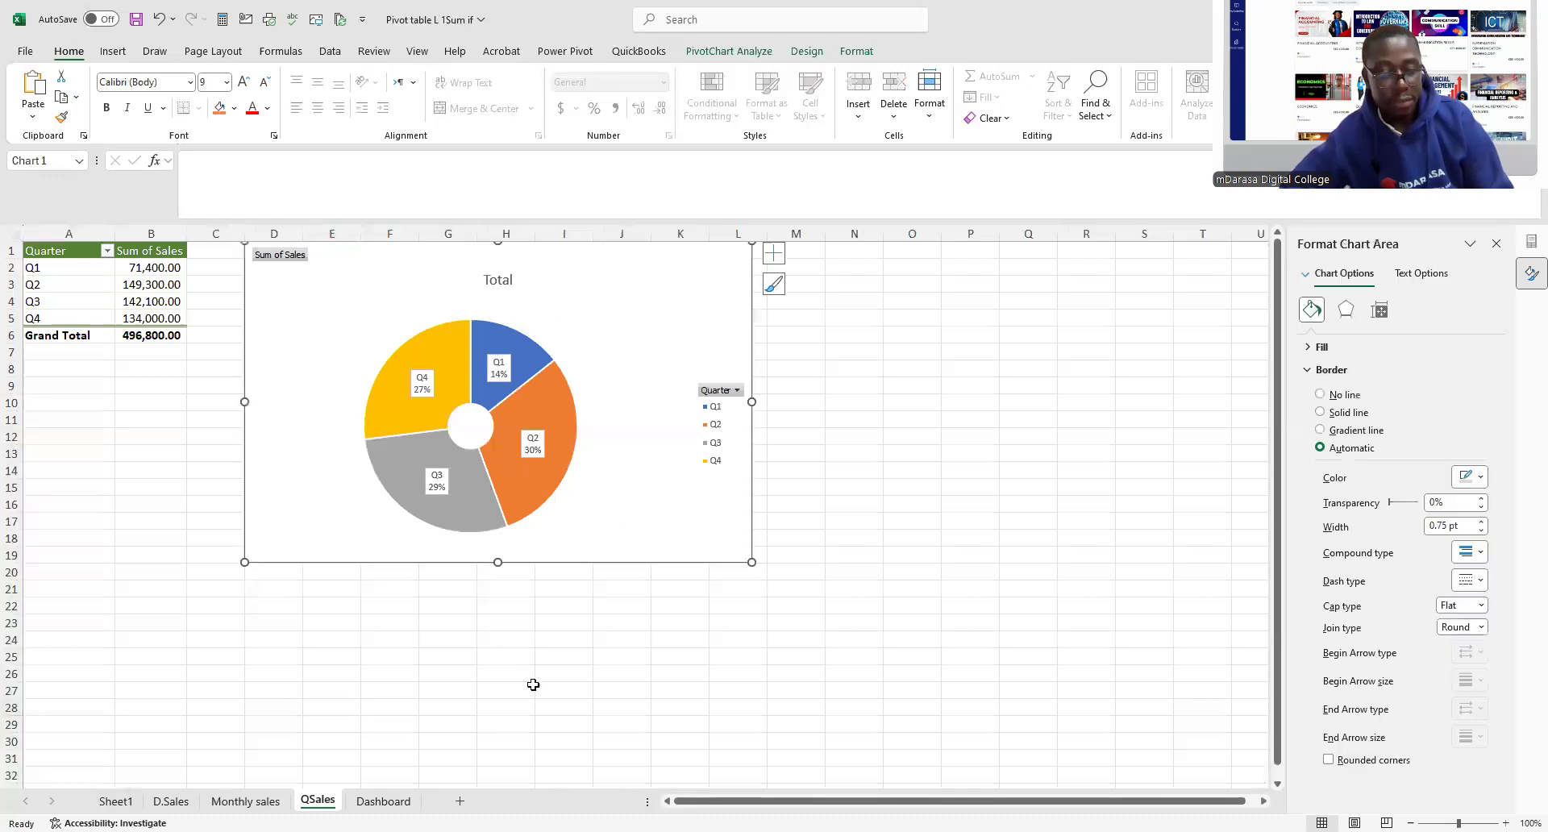
click(407, 801)
scroll(746, 404, up, 1)
click(596, 288)
click(624, 290)
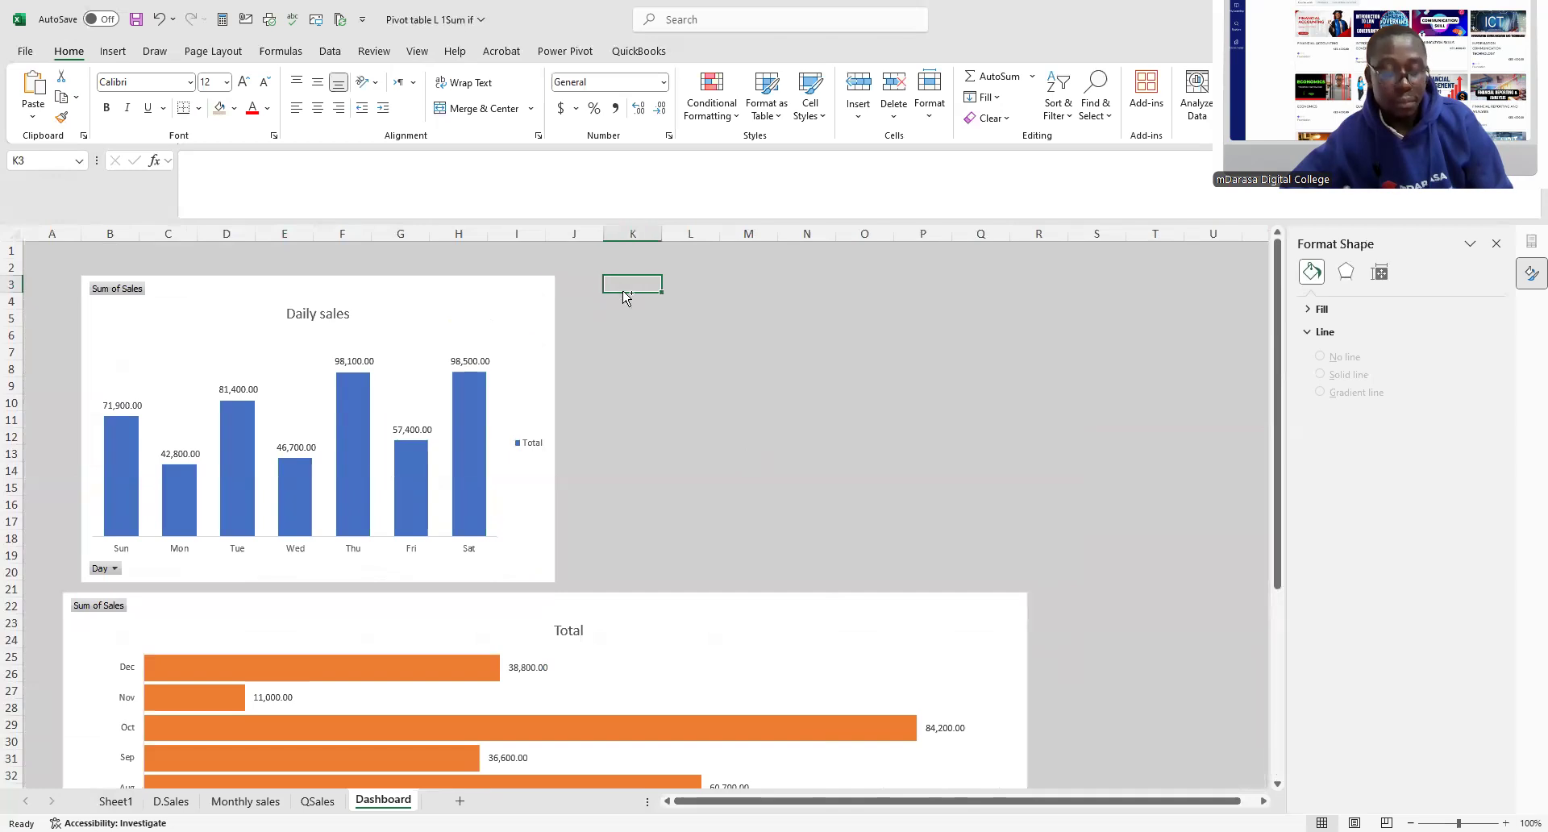
key(ctrl+v)
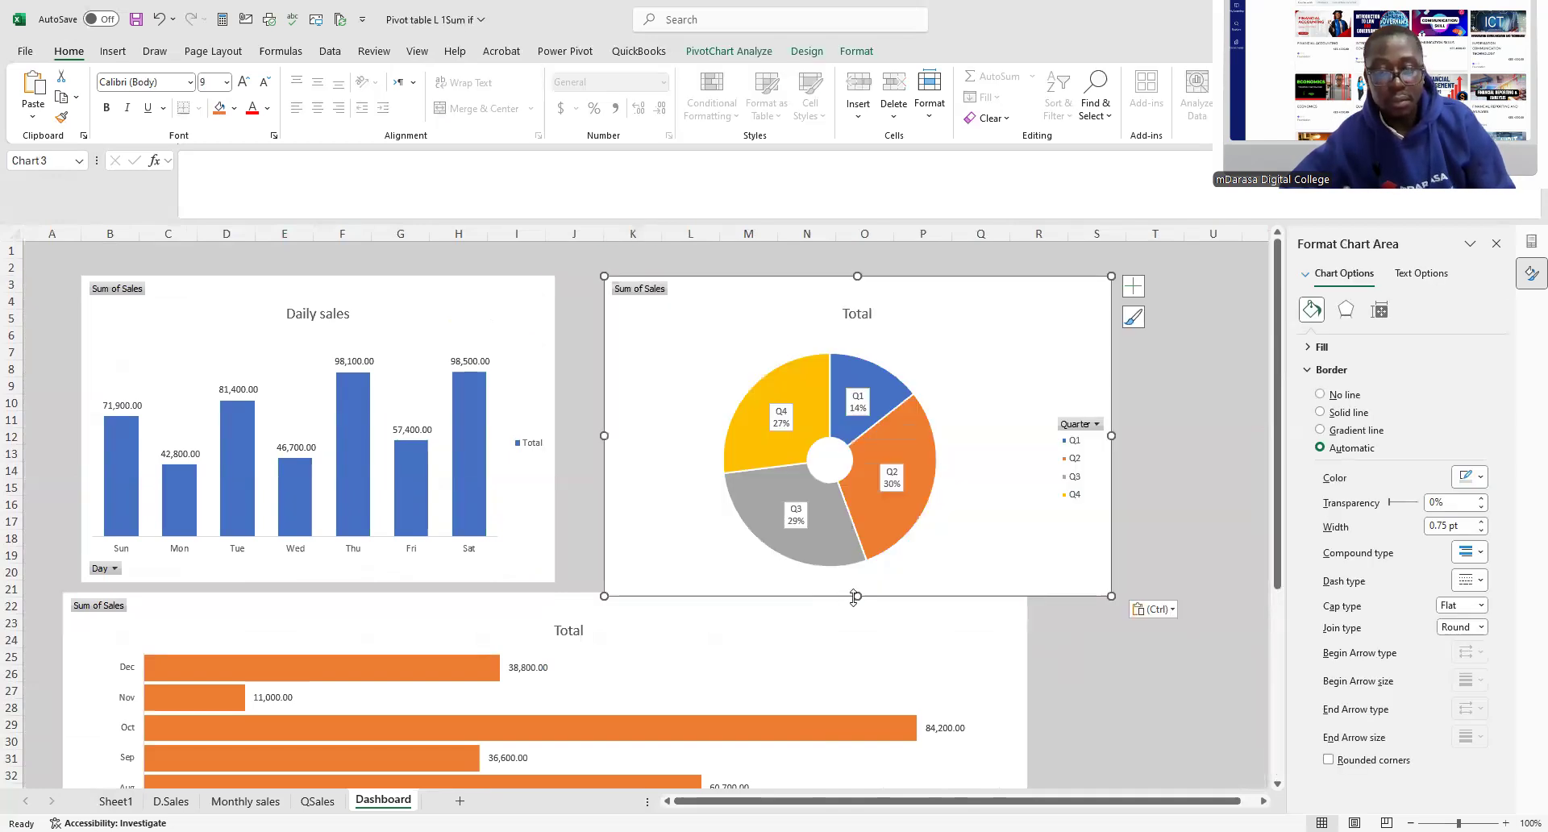